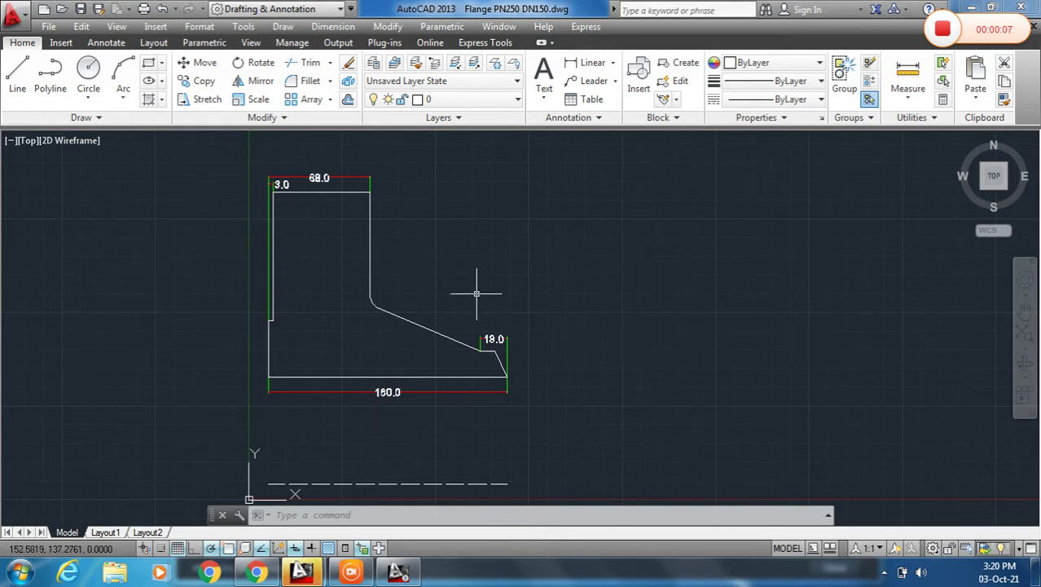
Window-select the whole closed flange outline with REGION to make a single region
mouse_move(449, 299)
middle_mouse_down()
mouse_move(461, 291)
mouse_move(440, 300)
middle_mouse_up()
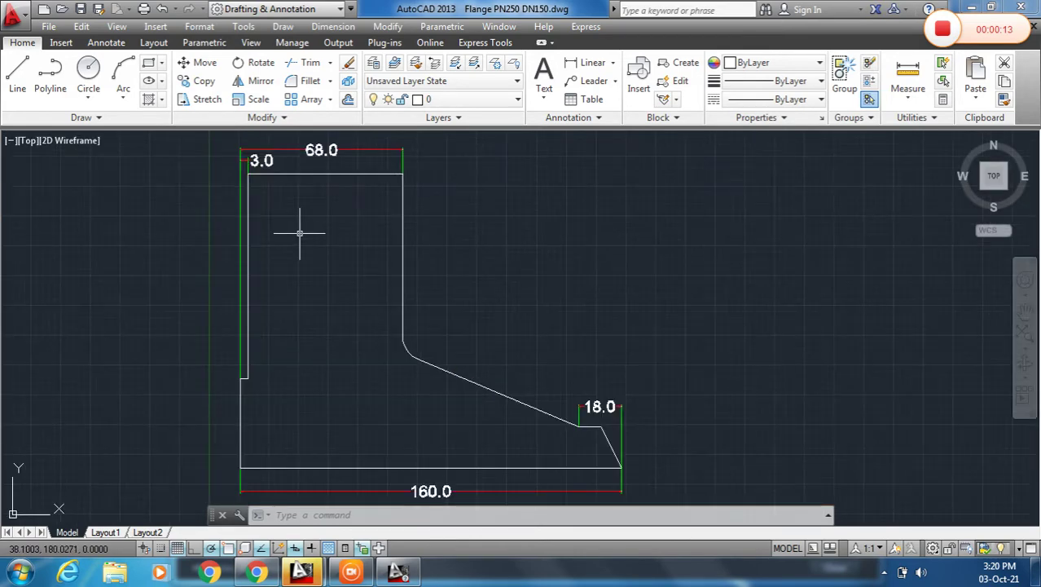
middle_click_drag(322, 246, 302, 249)
scroll(296, 197, "up", 2)
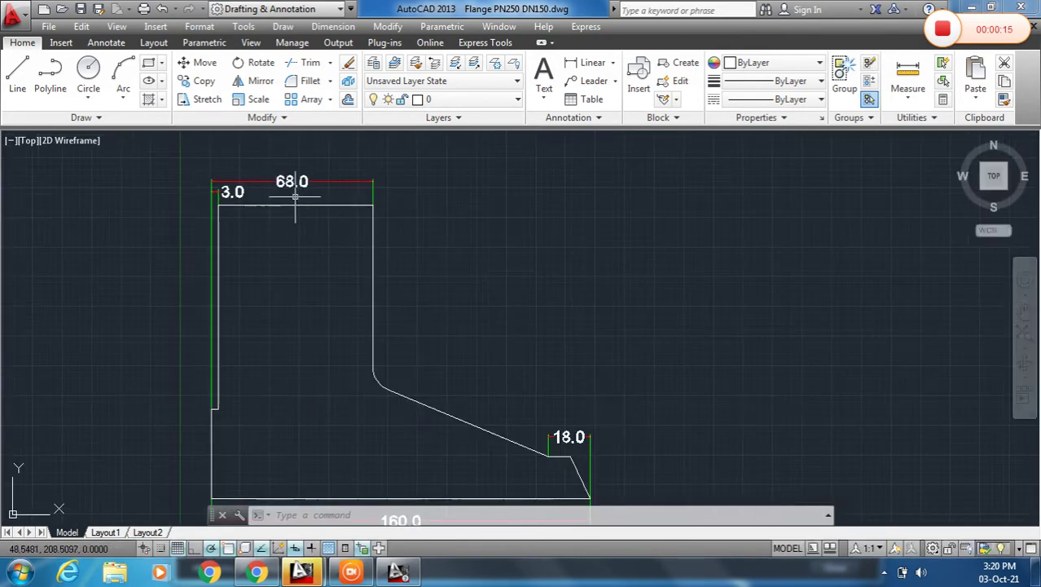
scroll(414, 233, "down", 2)
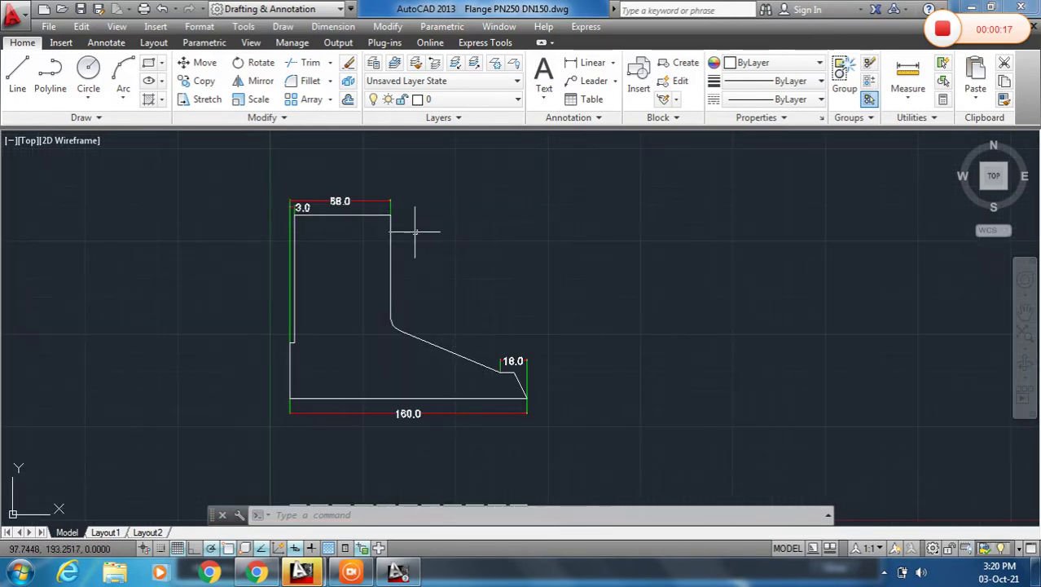
middle_click_drag(414, 233, 386, 237)
type("REGION")
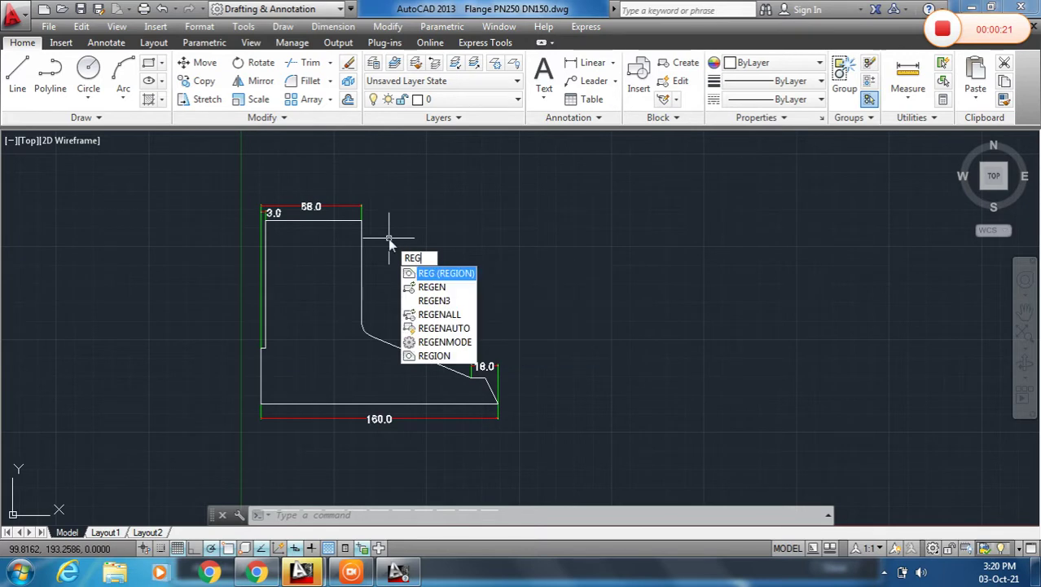
key("Return")
left_click(227, 173)
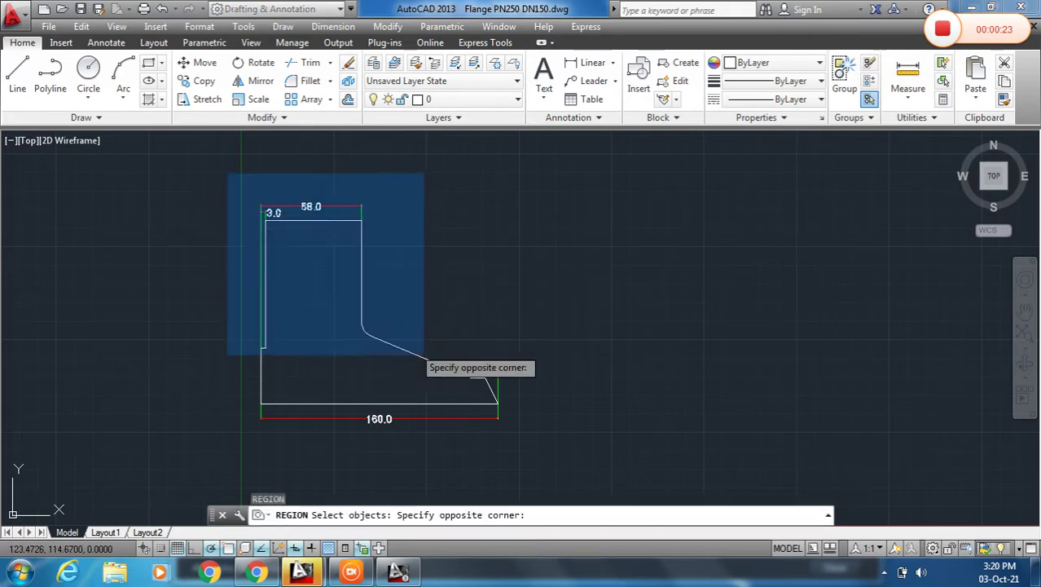
left_click(559, 441)
key("Return")
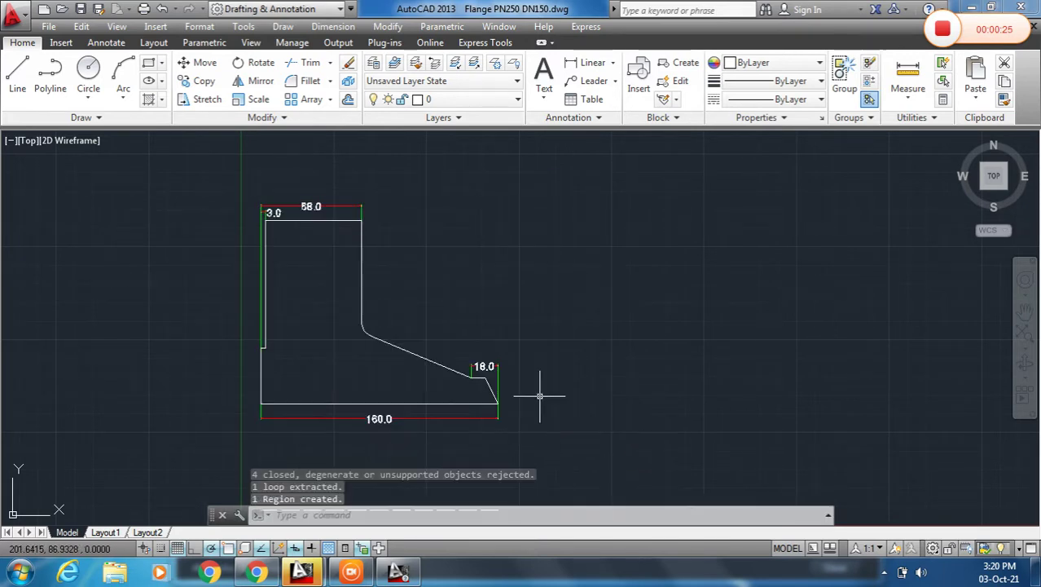
middle_click_drag(484, 288, 473, 286)
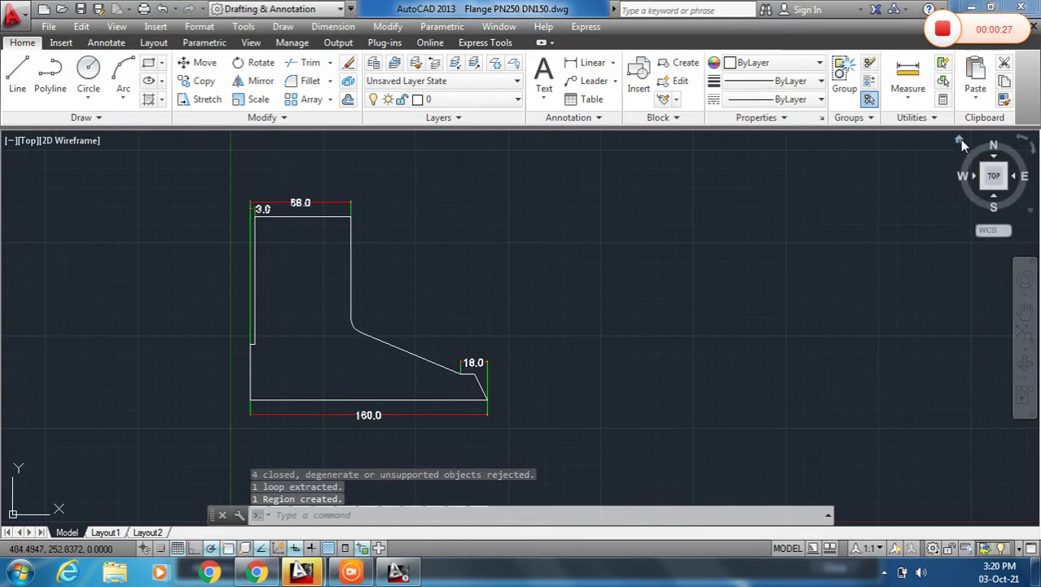
Switch to an isometric view of the profile and turn off the grid
left_click(959, 139)
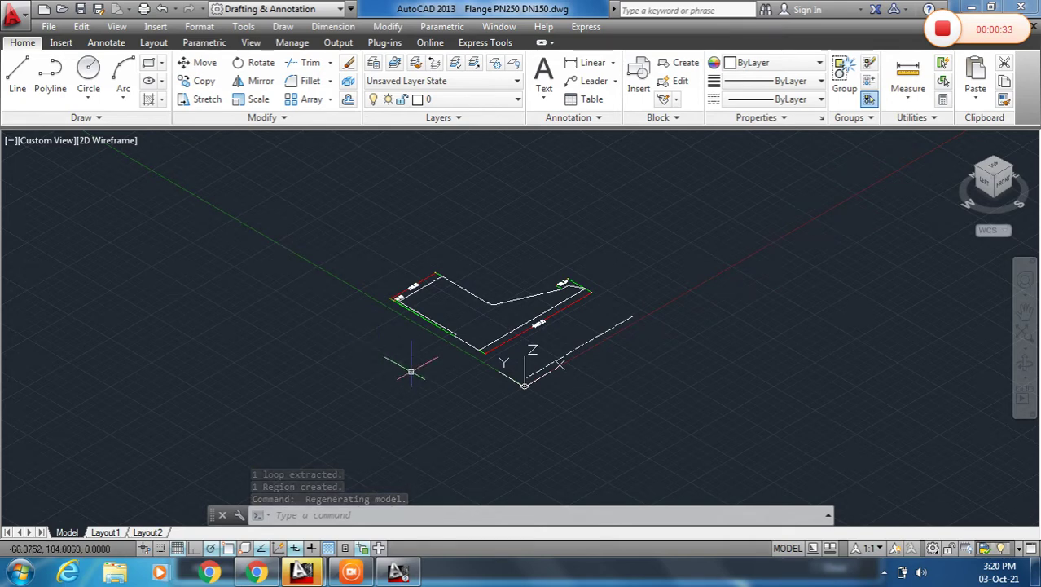
key("F7")
middle_click_drag(476, 282, 453, 269)
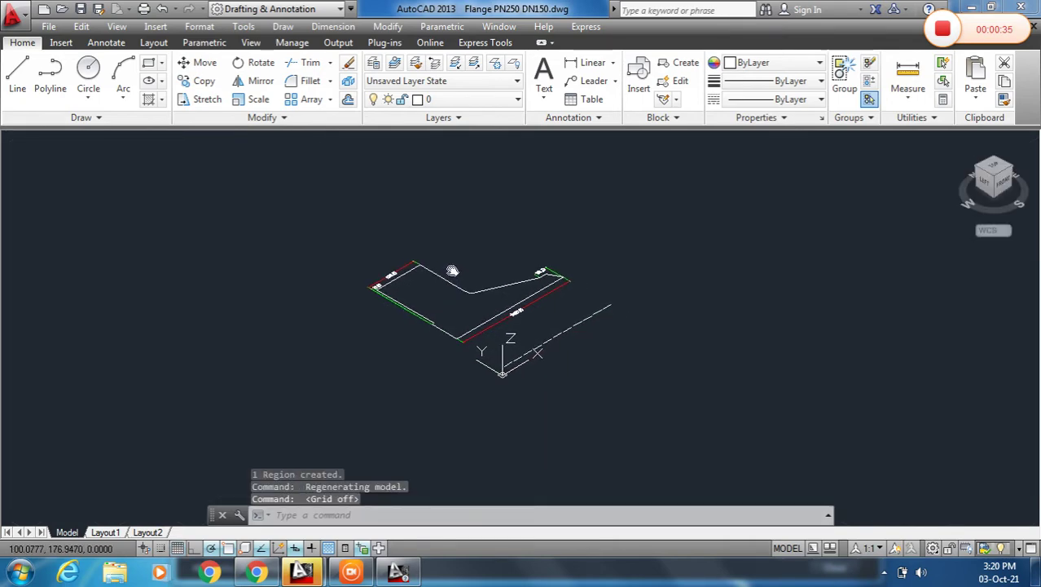
scroll(518, 288, "up", 2)
left_click(436, 294)
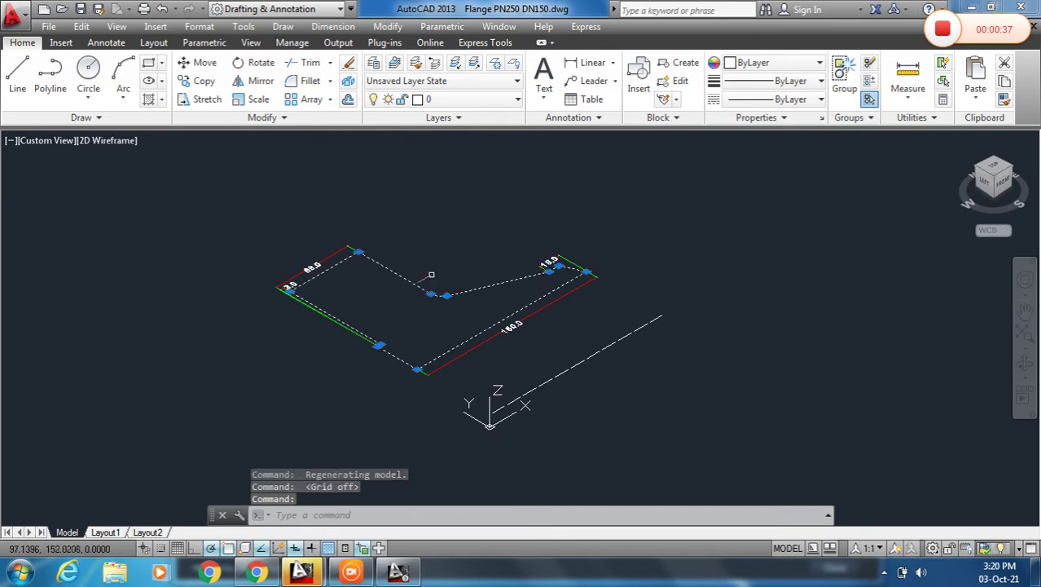
key("Escape")
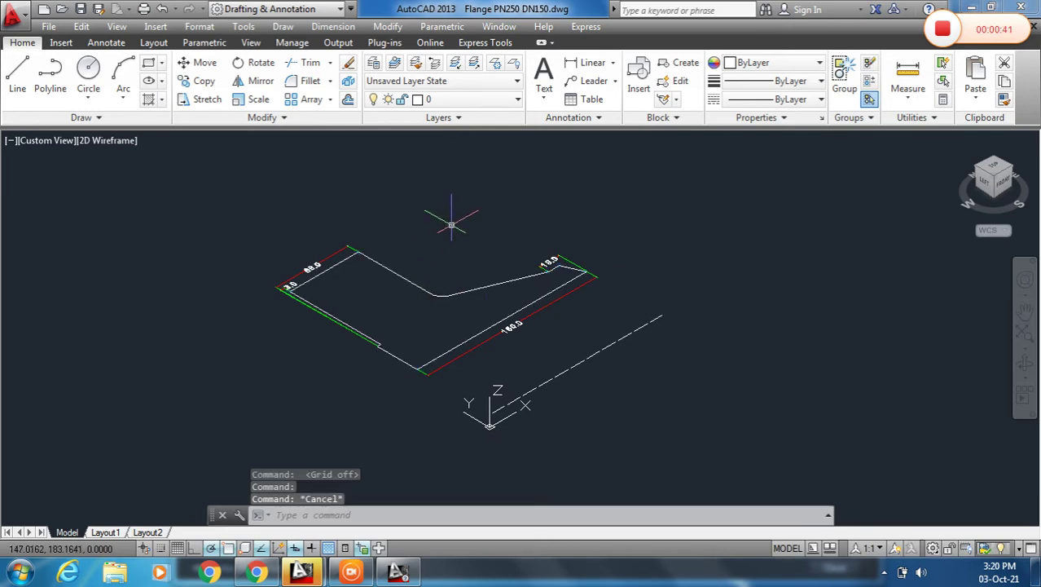
Revolve the region 360° about the axis from the origin to the axis line's far end
type("REV")
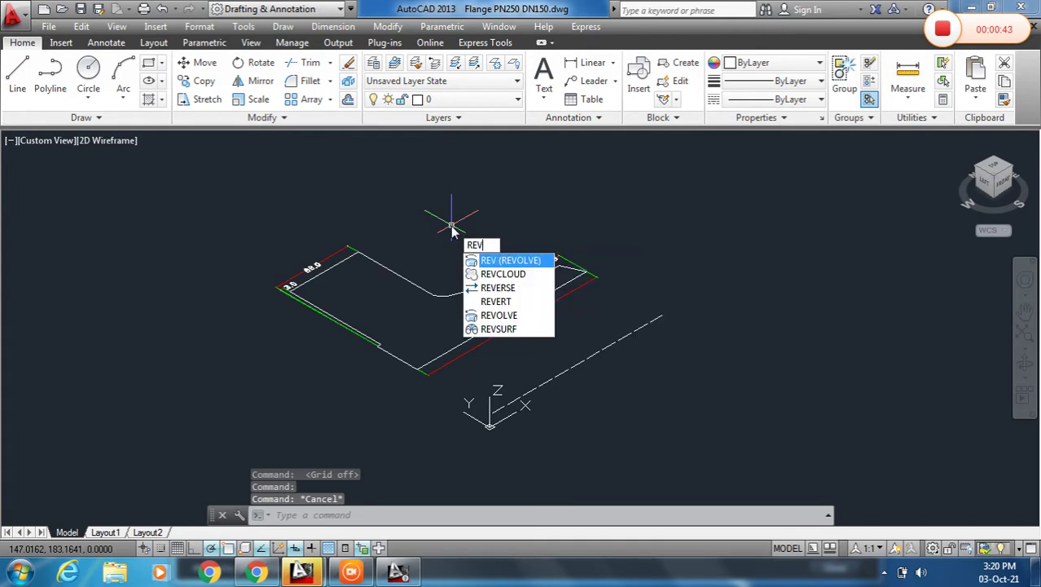
key("Return")
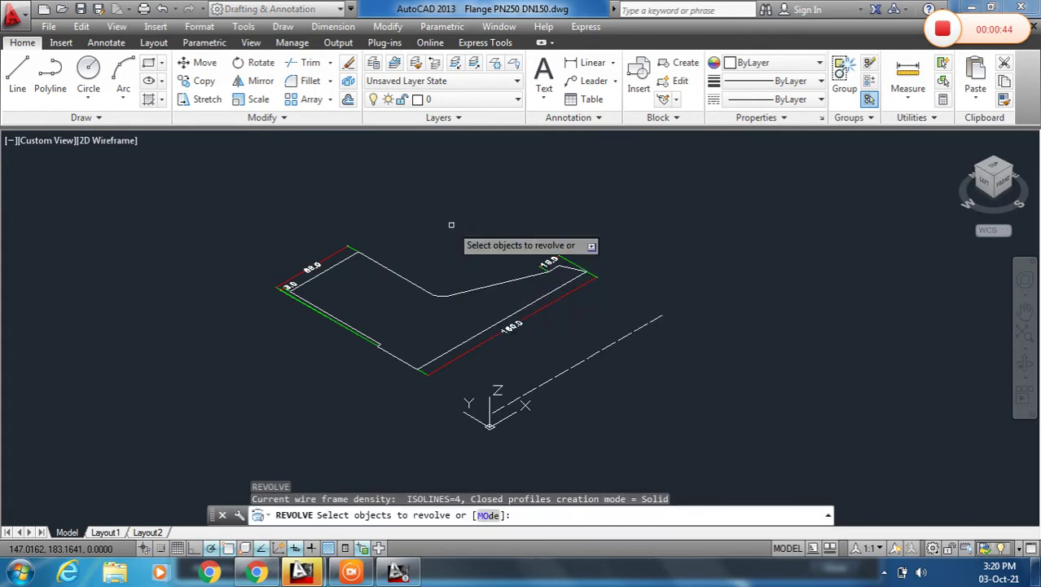
left_click(419, 286)
key("Return")
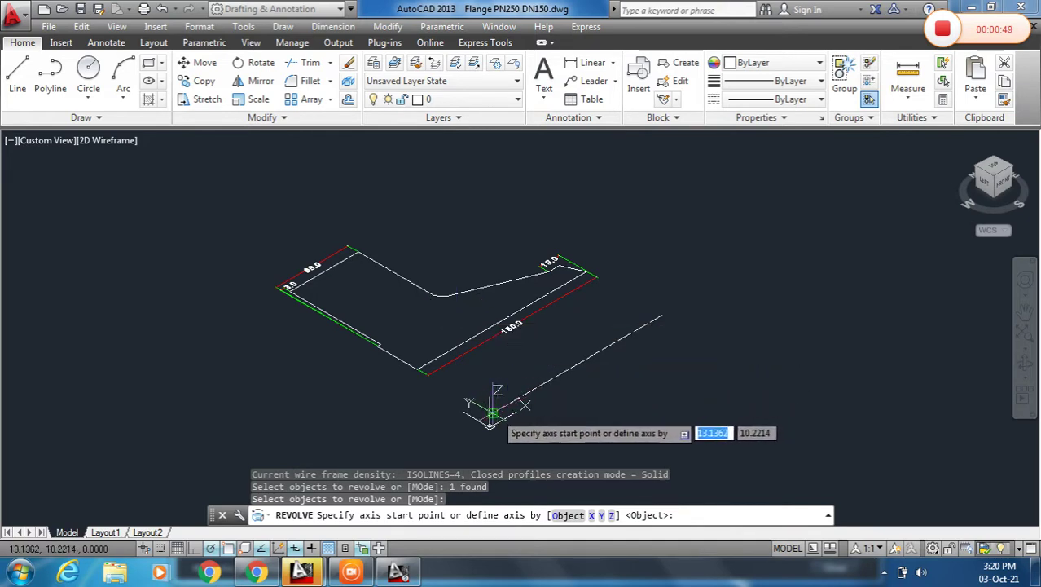
left_click(491, 413)
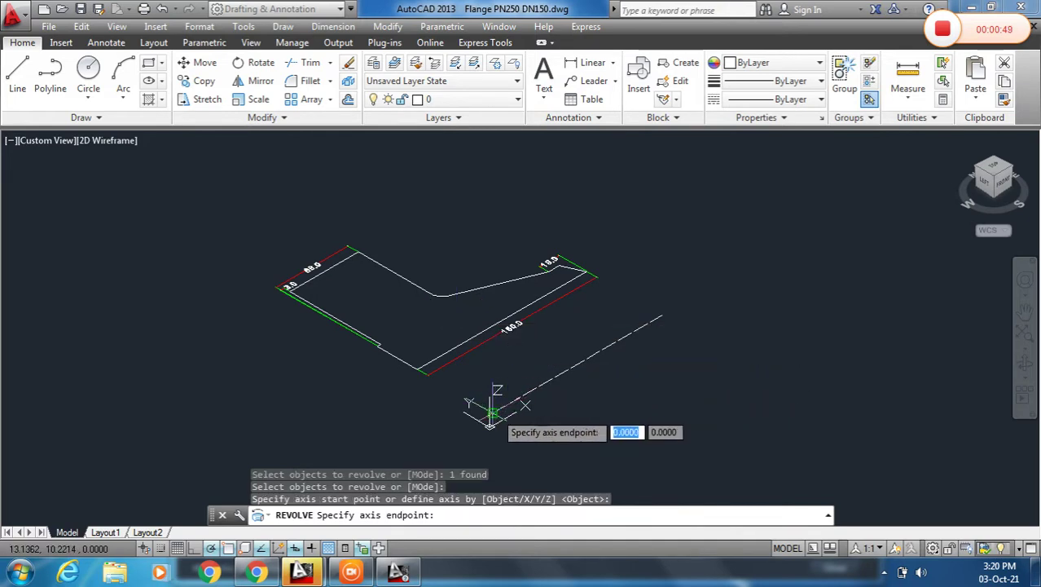
left_click(662, 315)
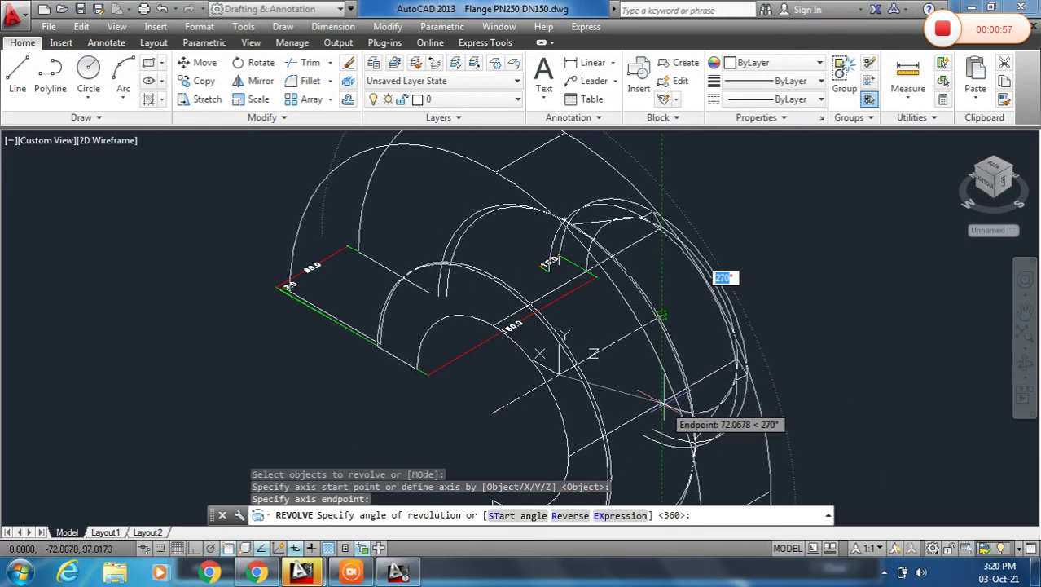
type("3")
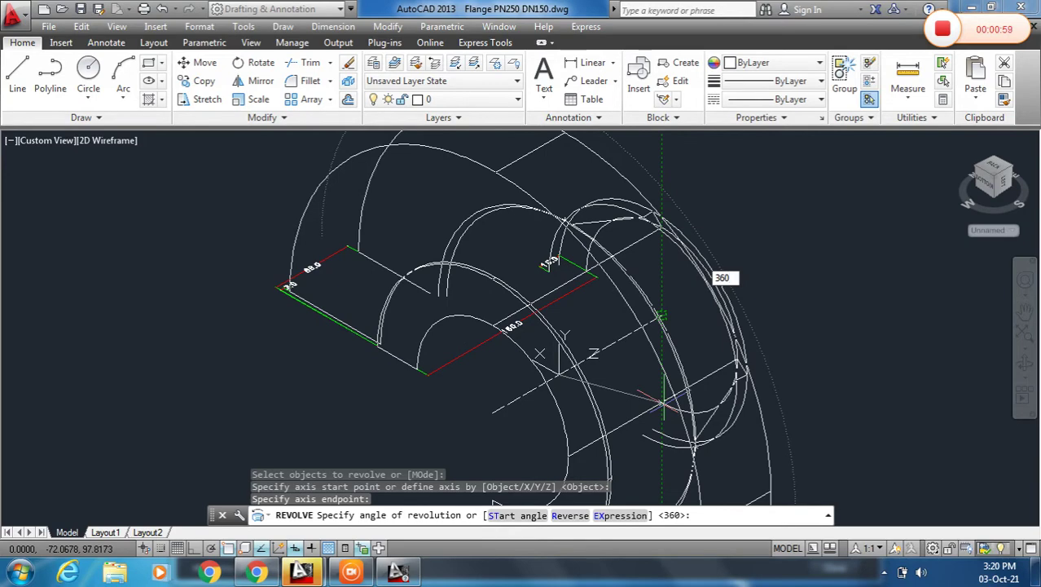
type("60")
key("Return")
scroll(511, 277, "down", 5)
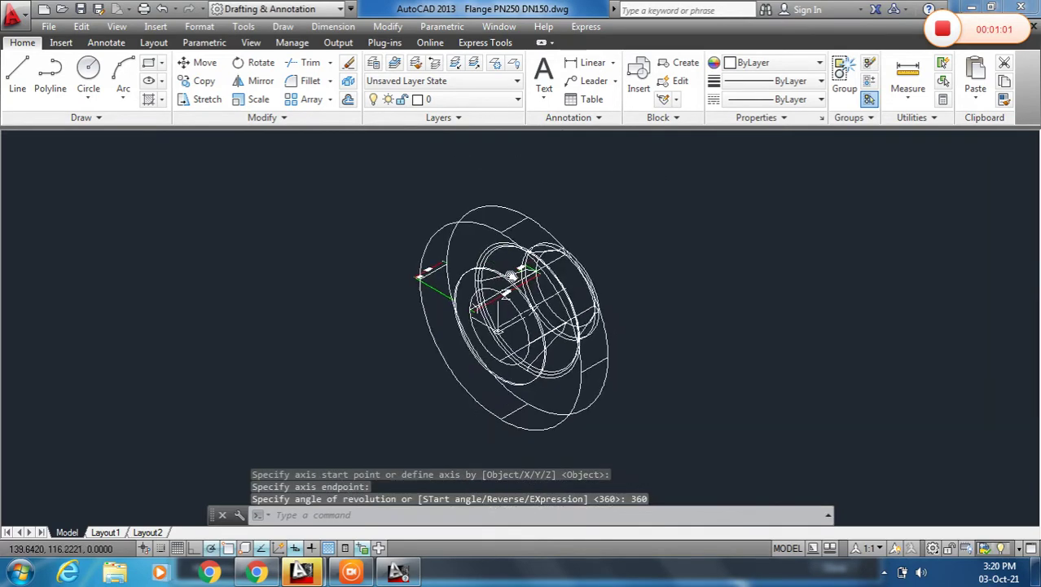
Shade the flange in the Realistic visual style and view it from the Left ViewCube face
left_click(108, 140)
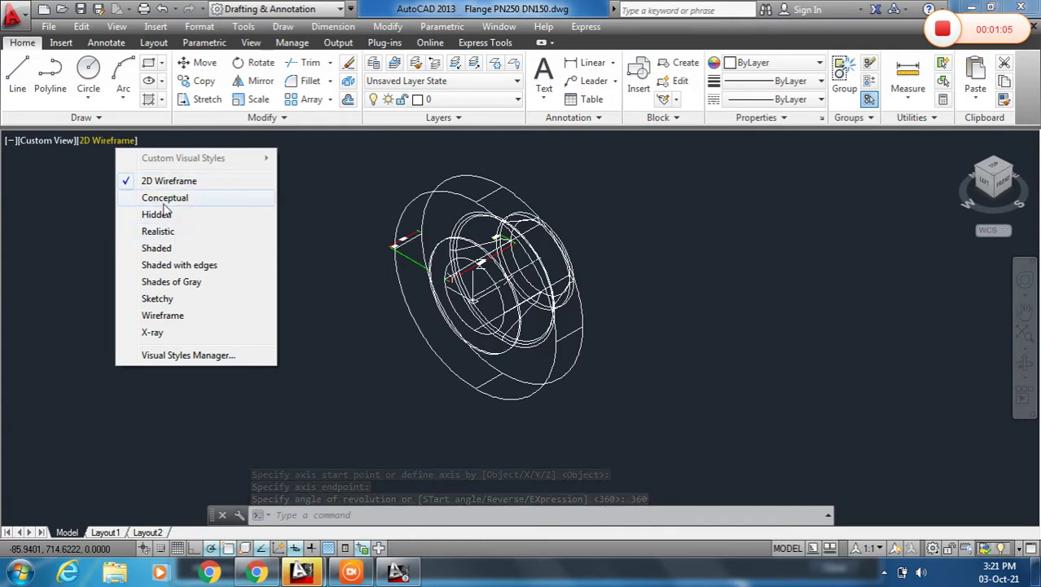
left_click(165, 231)
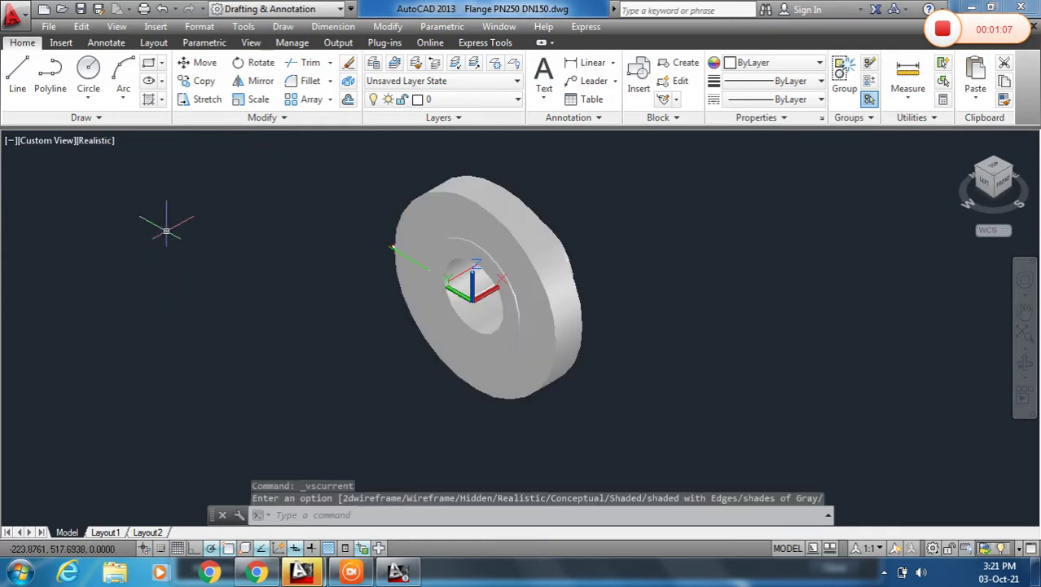
scroll(535, 257, "up", 5)
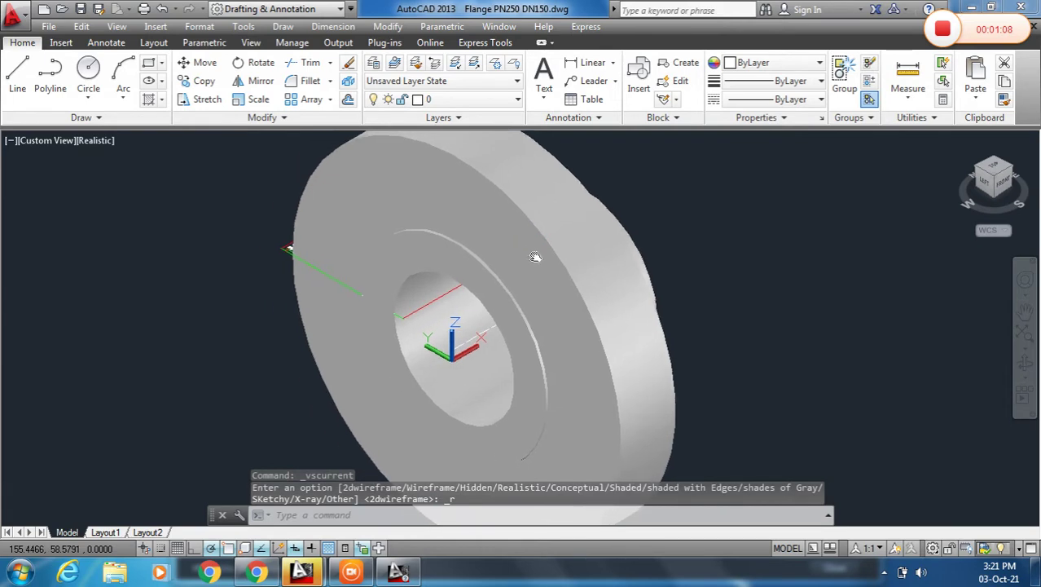
middle_click_drag(535, 256, 538, 257)
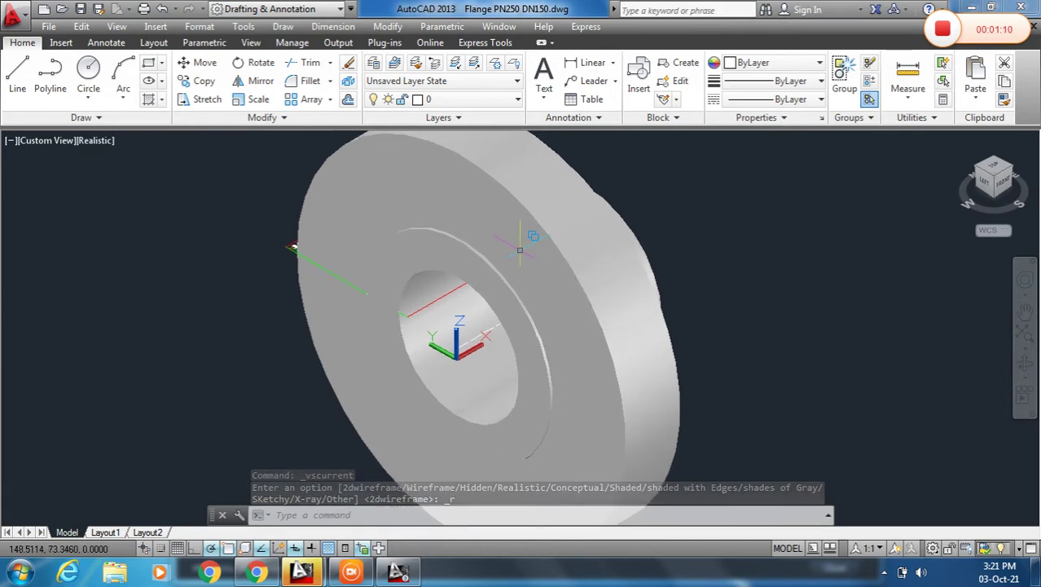
scroll(524, 235, "down", 2)
scroll(574, 236, "up", 2)
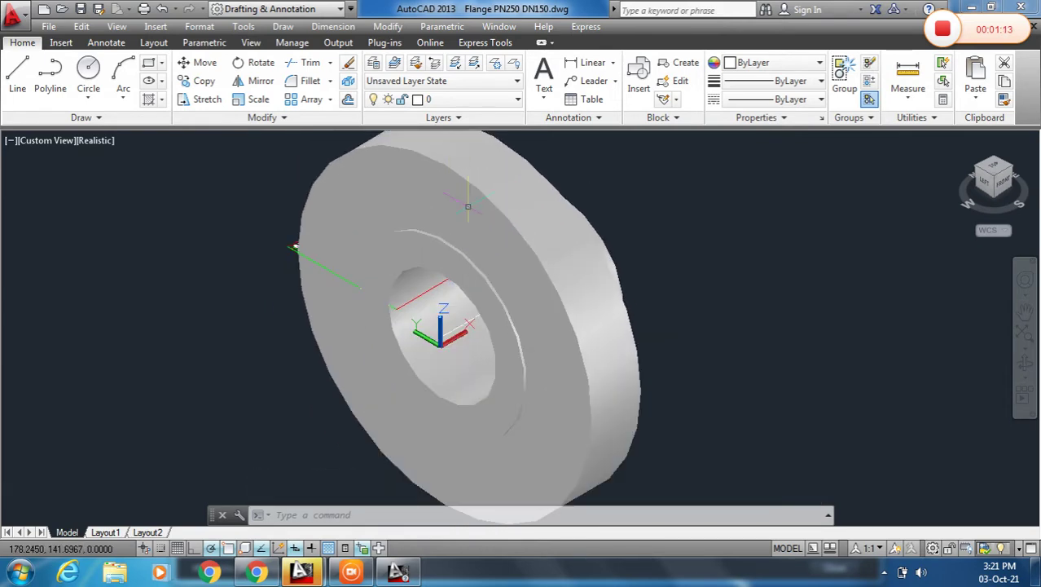
left_click(985, 193)
scroll(522, 326, "up", 3)
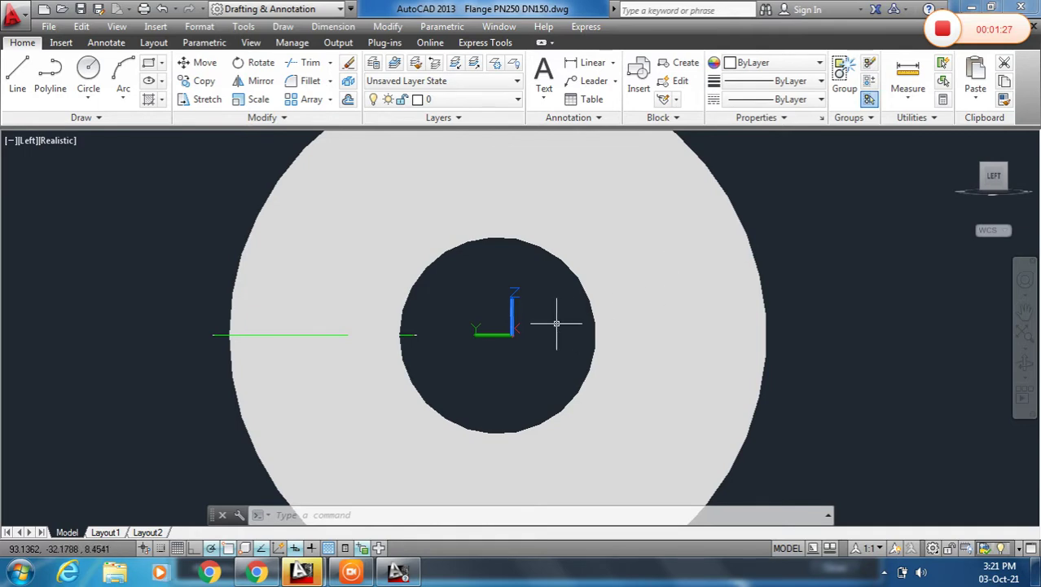
Align the UCS to the current left view using the UCS View option
type("UCS")
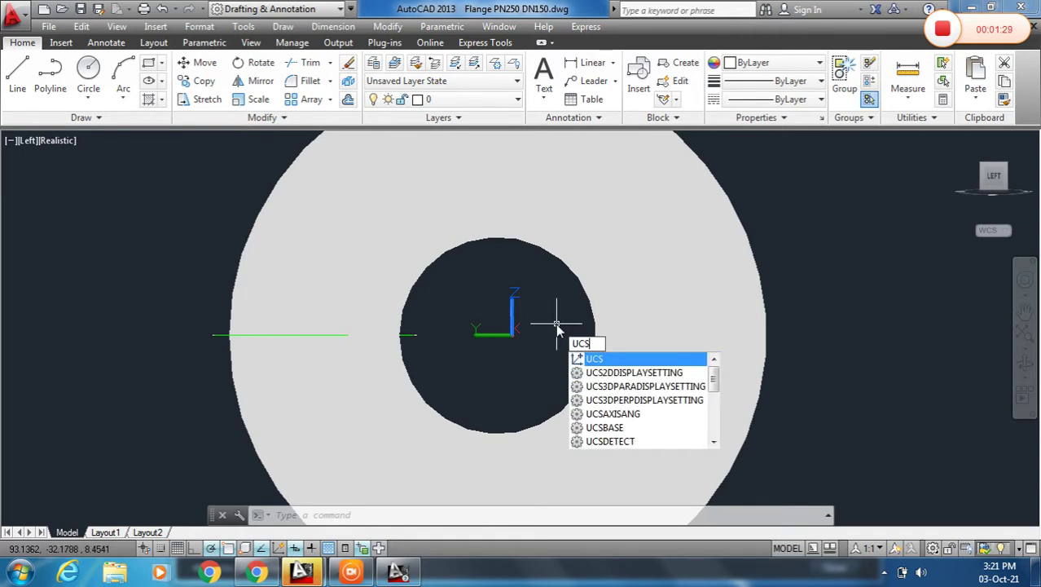
key("Return")
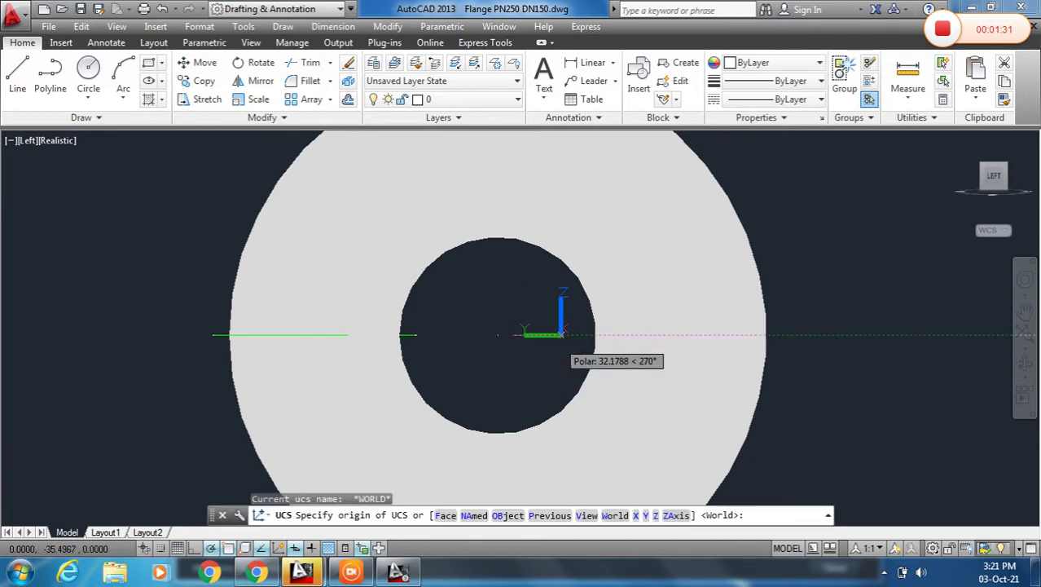
left_click(587, 516)
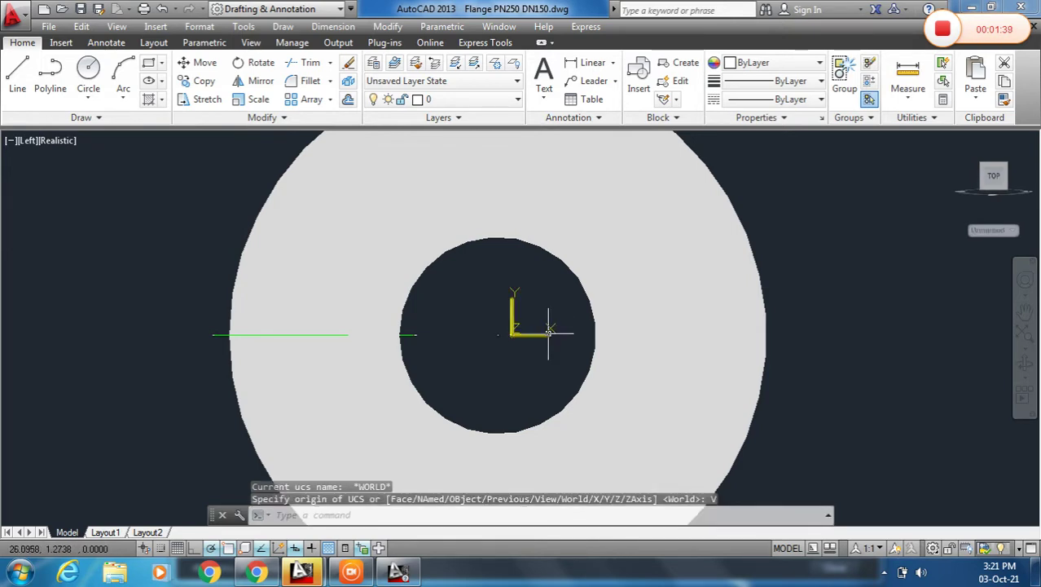
scroll(548, 332, "up", 2)
scroll(501, 314, "down", 5)
scroll(496, 317, "up", 2)
scroll(447, 205, "up", 1)
scroll(456, 223, "down", 3)
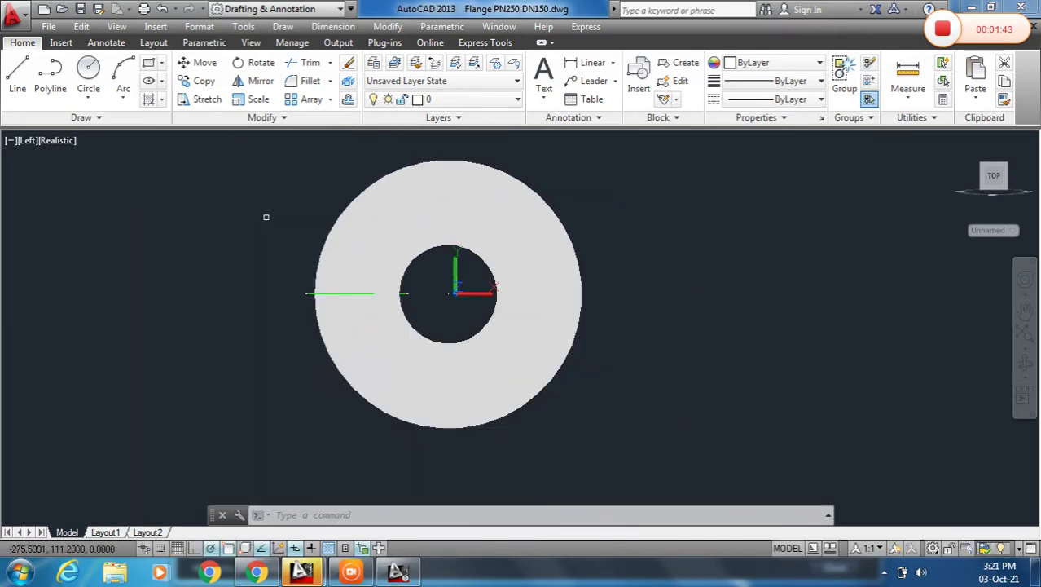
Set the viewport visual style back to 2D Wireframe
left_click(60, 140)
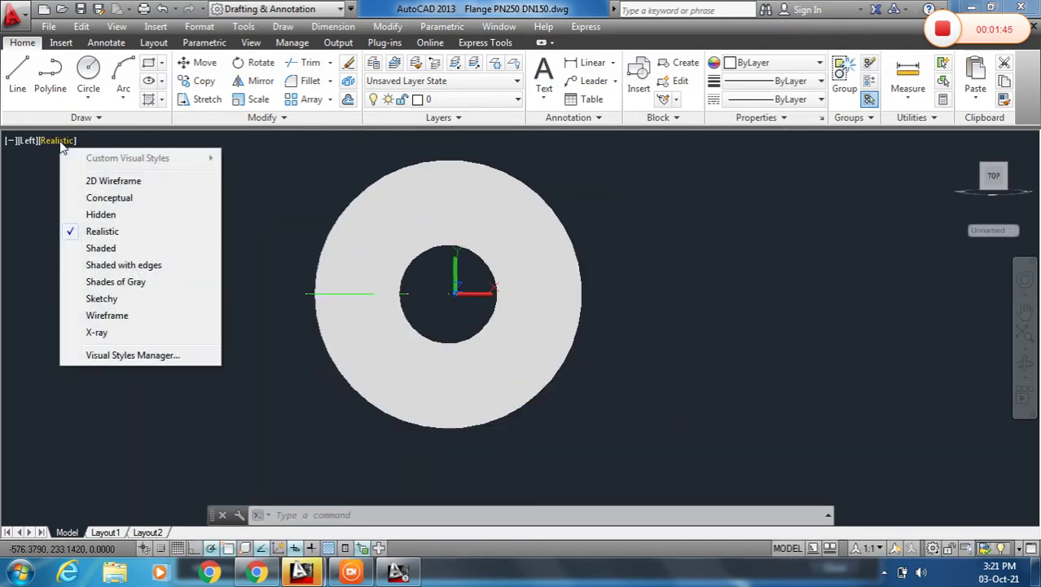
left_click(97, 170)
scroll(440, 261, "up", 2)
scroll(444, 281, "down", 3)
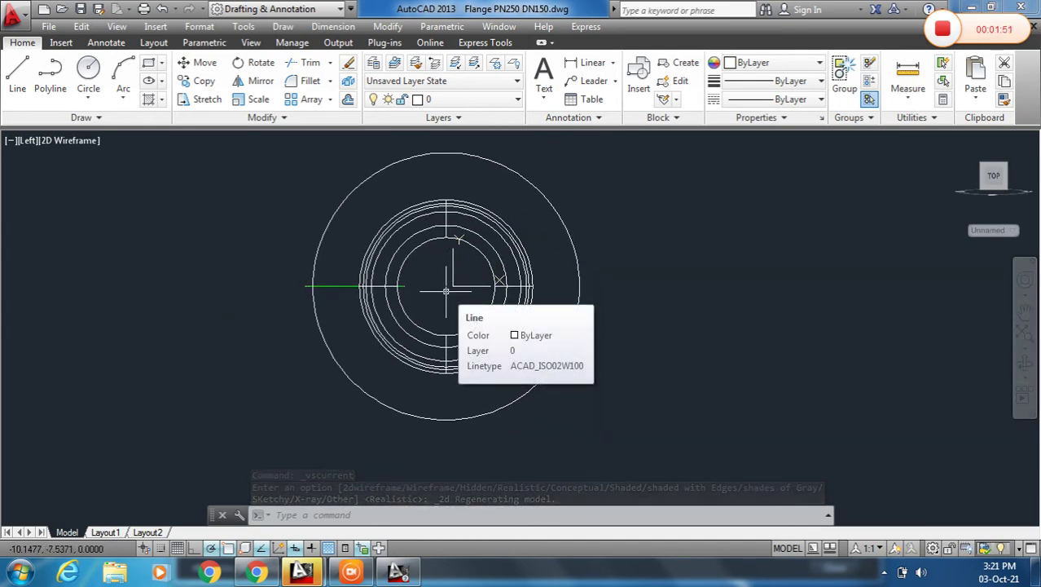
Draw a radius-160 circle centred on the flange centre, then bring its top into view
type("c")
key("Return")
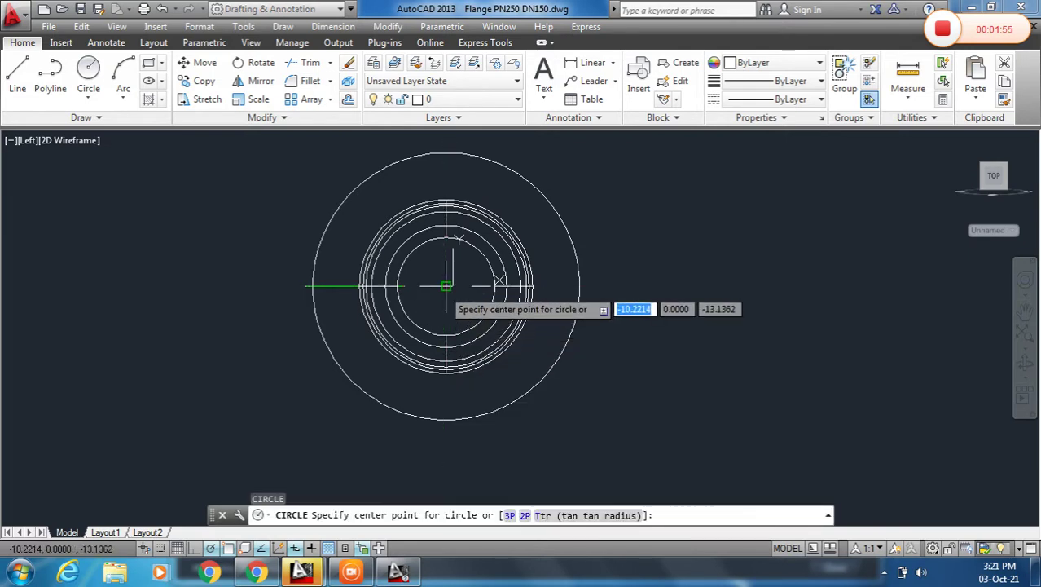
left_click(446, 286)
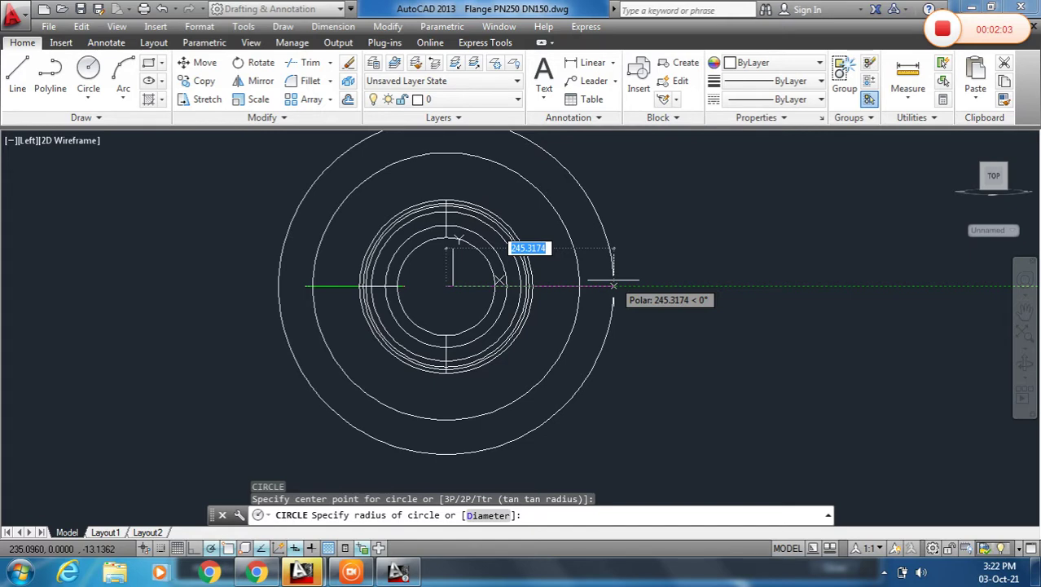
type("160")
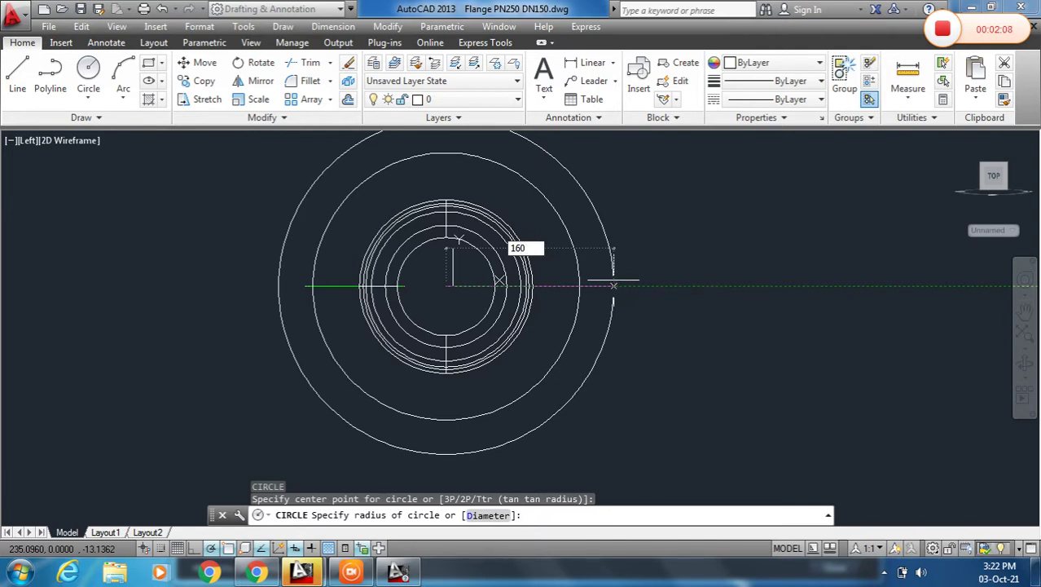
key("Return")
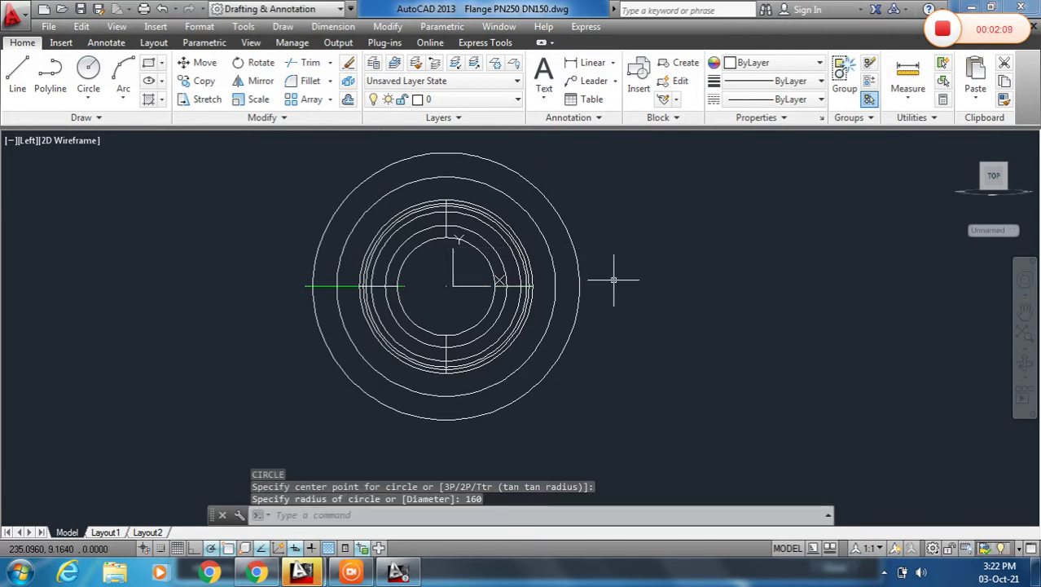
scroll(449, 179, "up", 2)
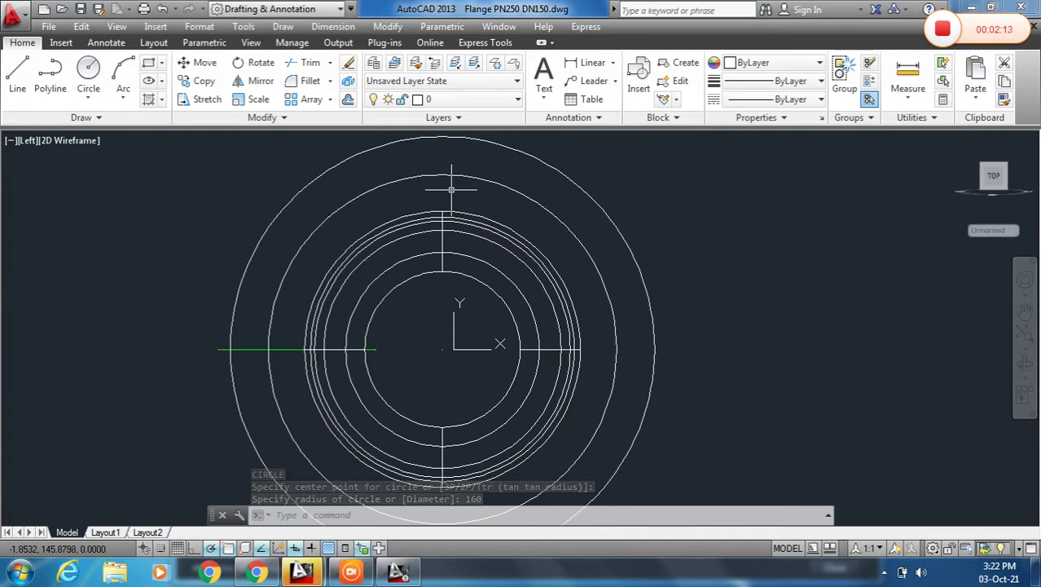
middle_click_drag(454, 191, 448, 209)
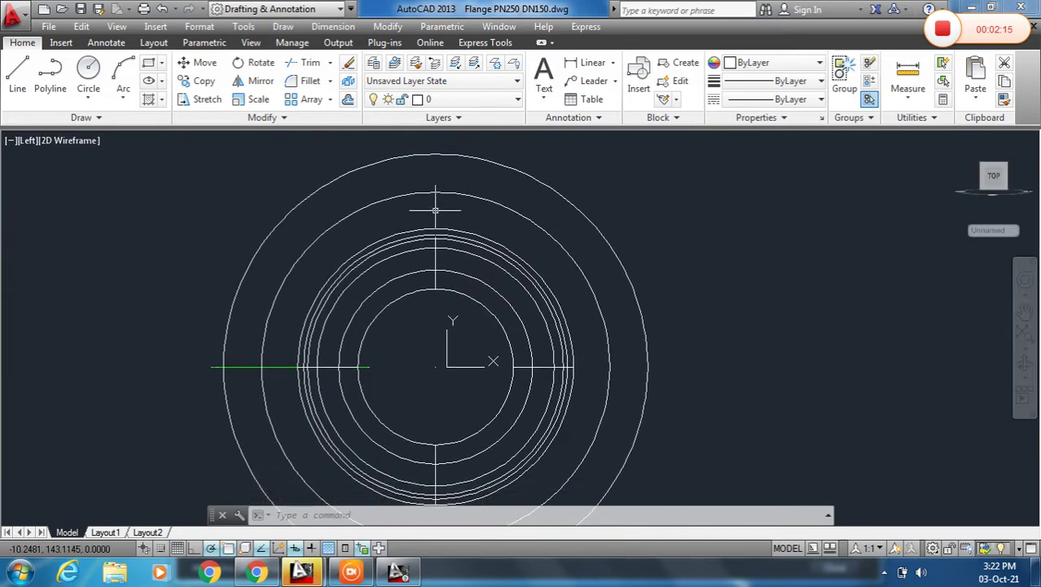
Draw a radius-18 circle centred on the top quadrant of the 160 bolt circle
type("c")
key("Return")
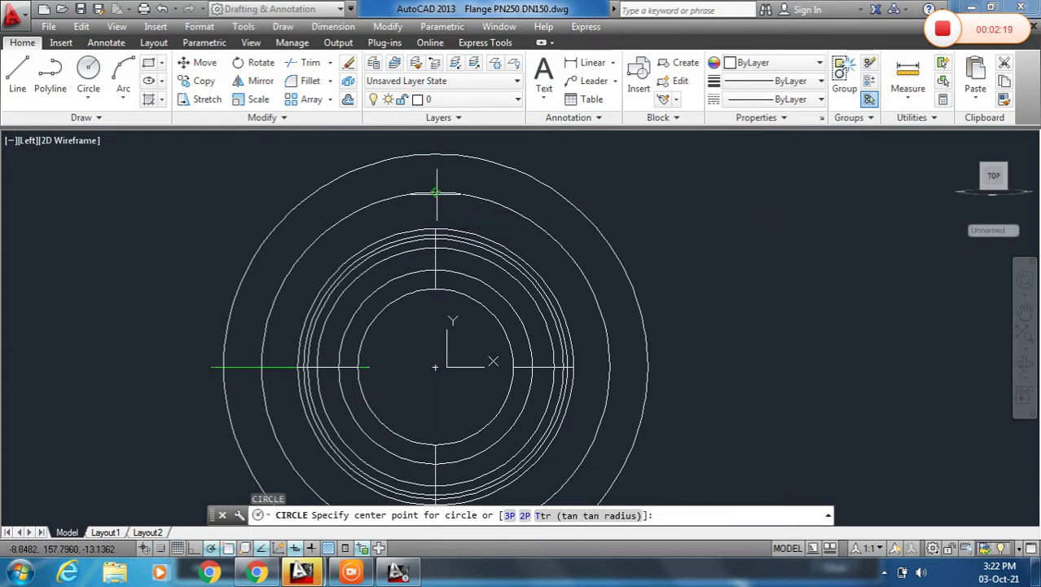
left_click(436, 192)
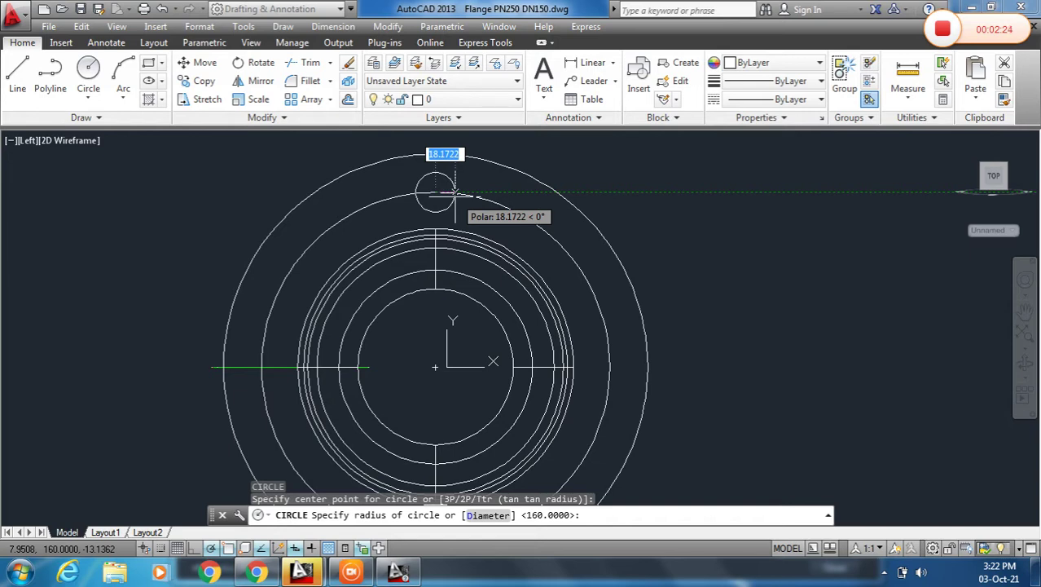
type("18")
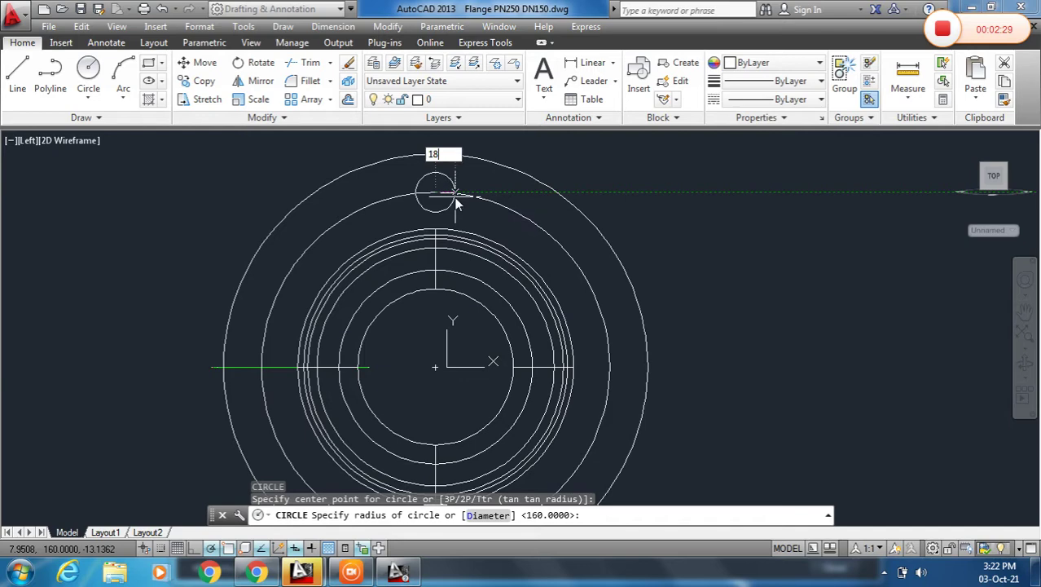
key("Return")
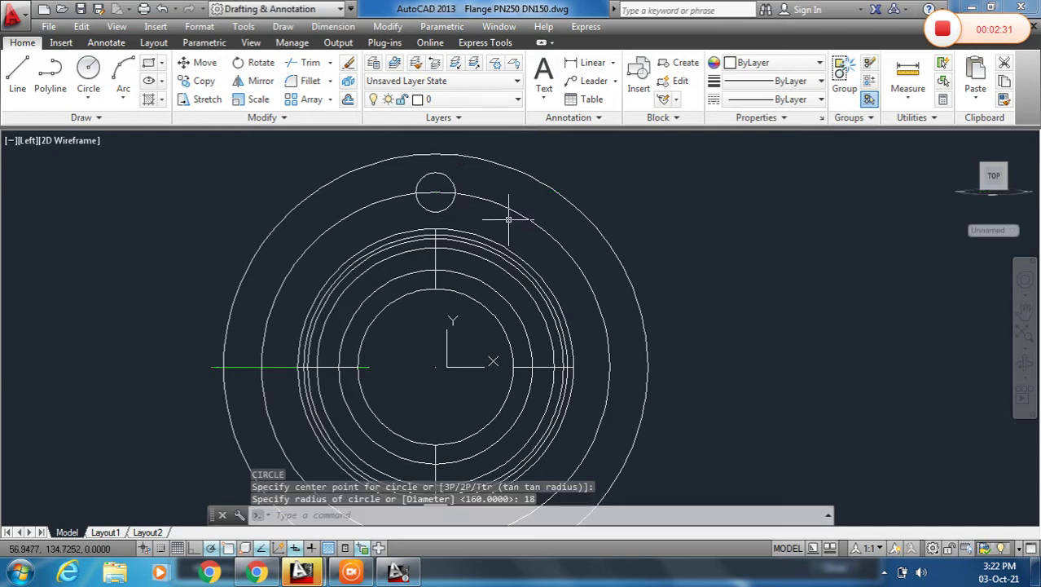
scroll(507, 209, "down", 2)
scroll(422, 176, "up", 3)
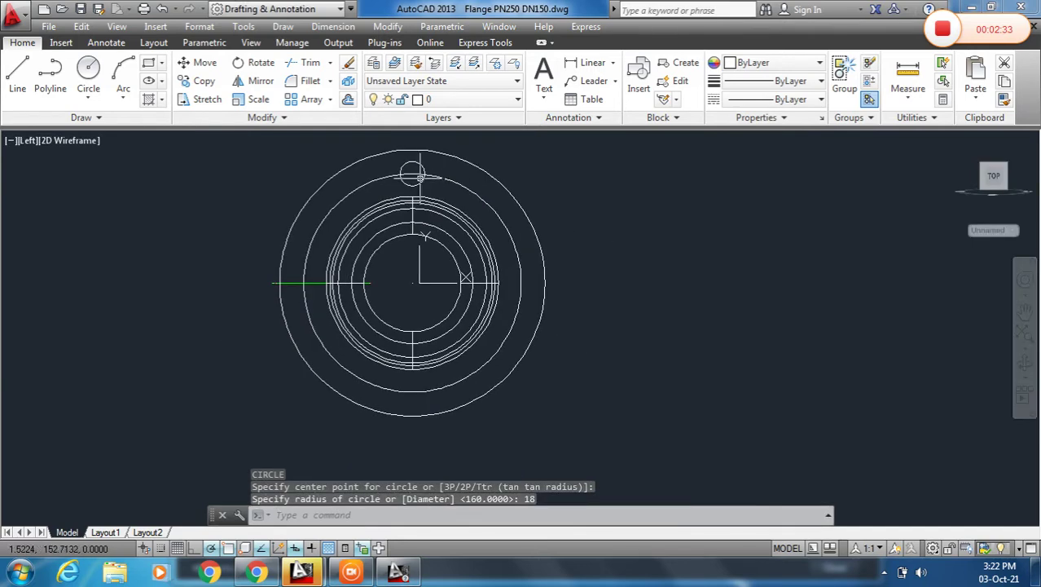
scroll(421, 178, "down", 2)
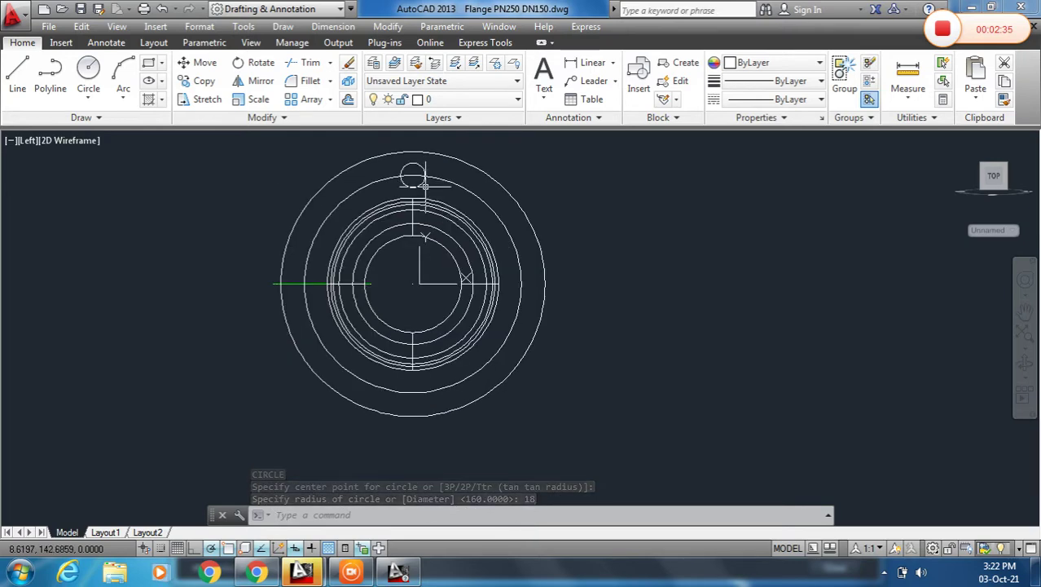
scroll(426, 186, "down", 1)
scroll(432, 189, "up", 1)
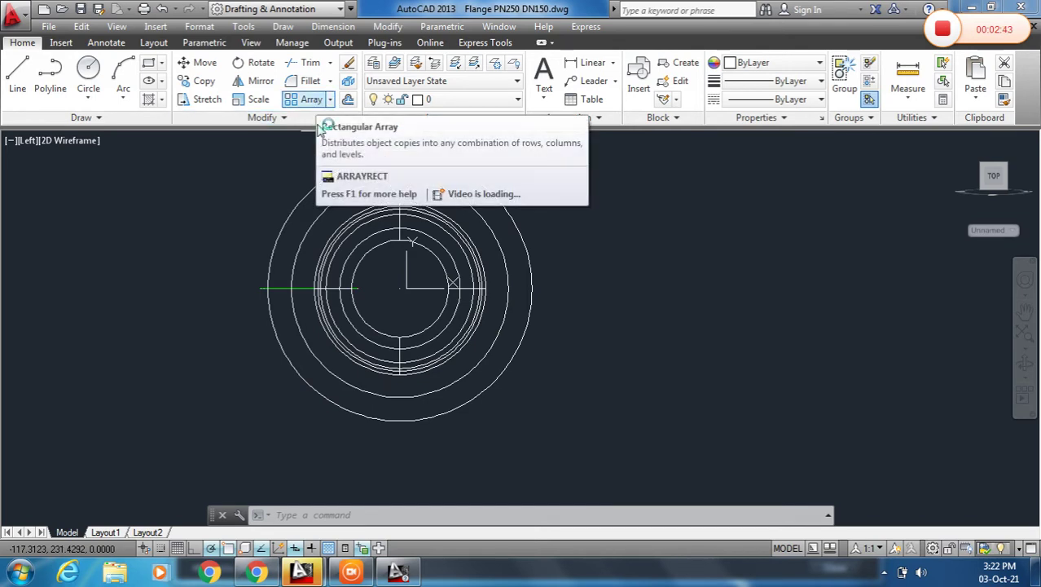
Polar-array the top radius-18 hole into 12 items around the flange centre
type("arr")
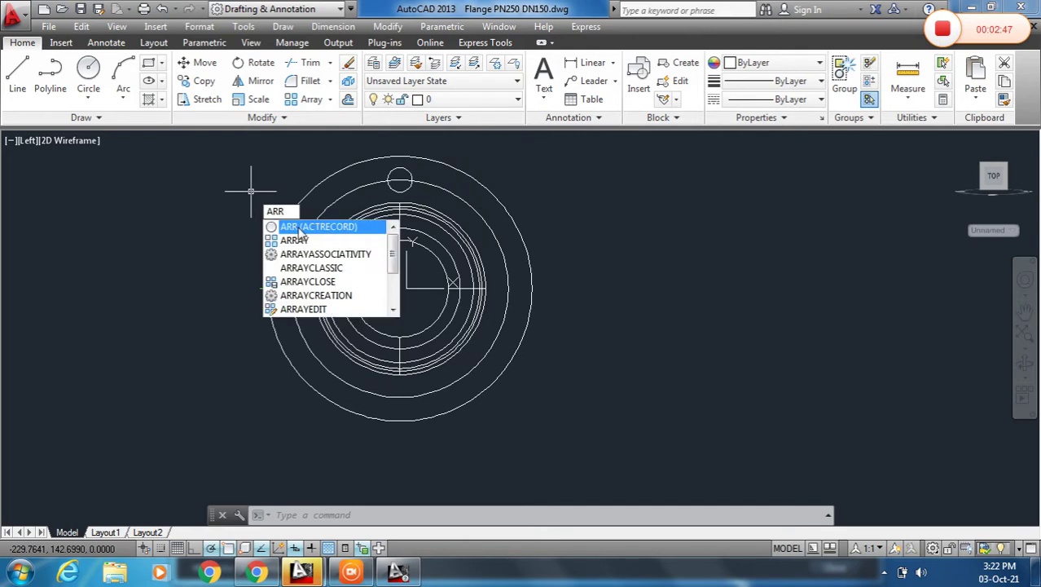
type("a")
left_click(305, 231)
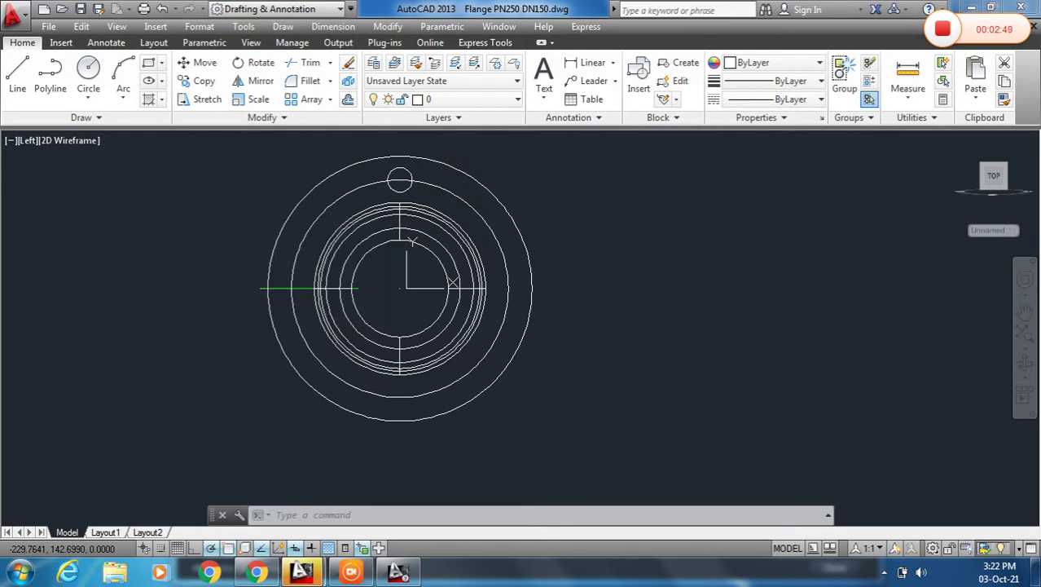
left_click(409, 174)
key("Return")
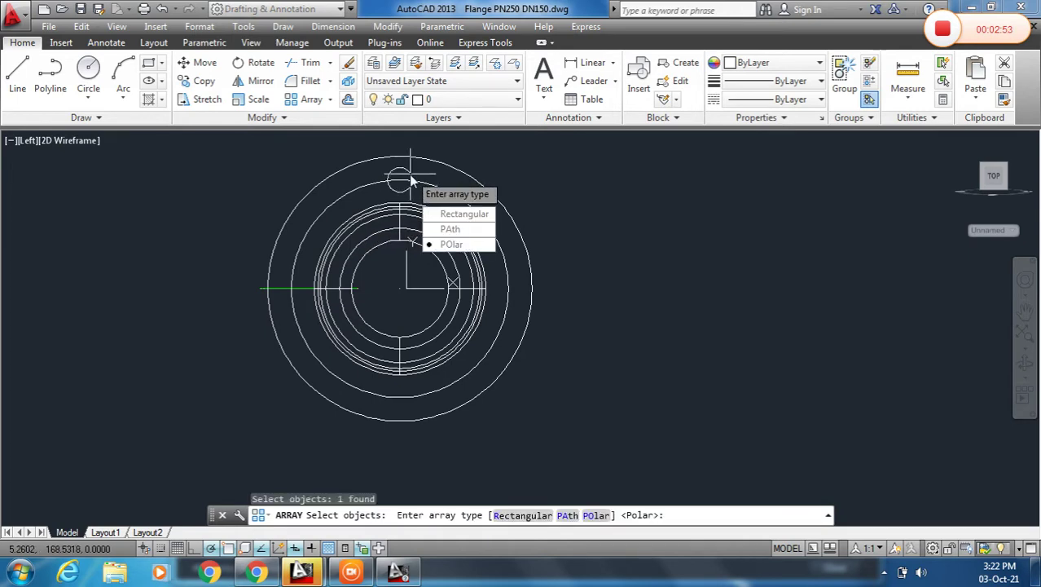
left_click(447, 245)
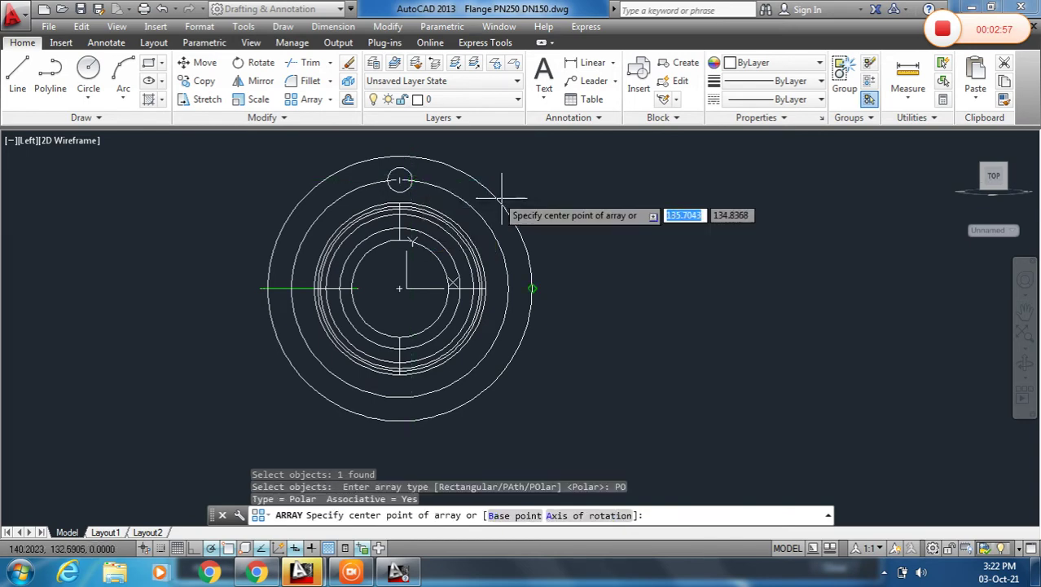
left_click(399, 288)
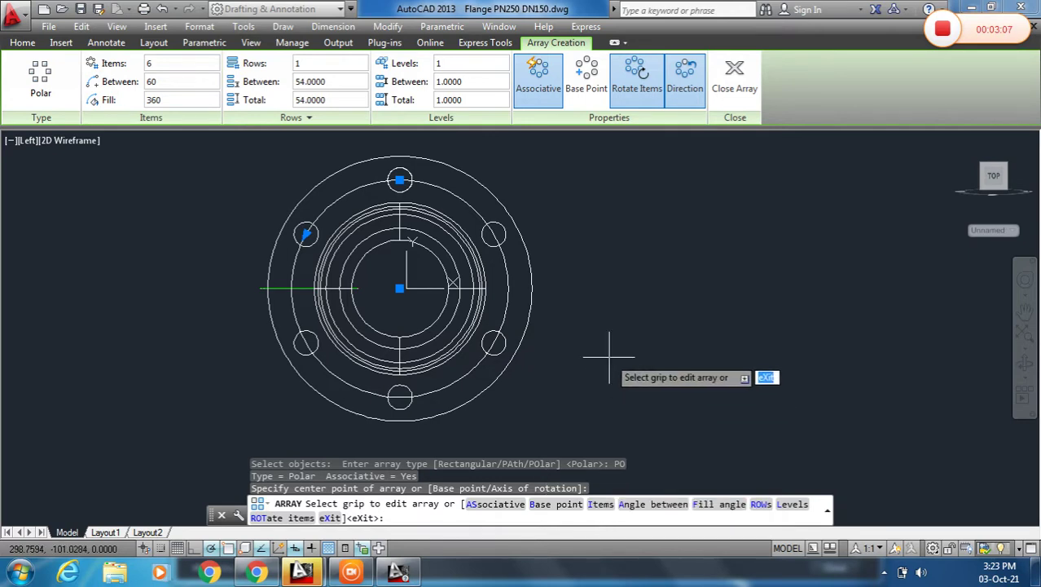
key("Return")
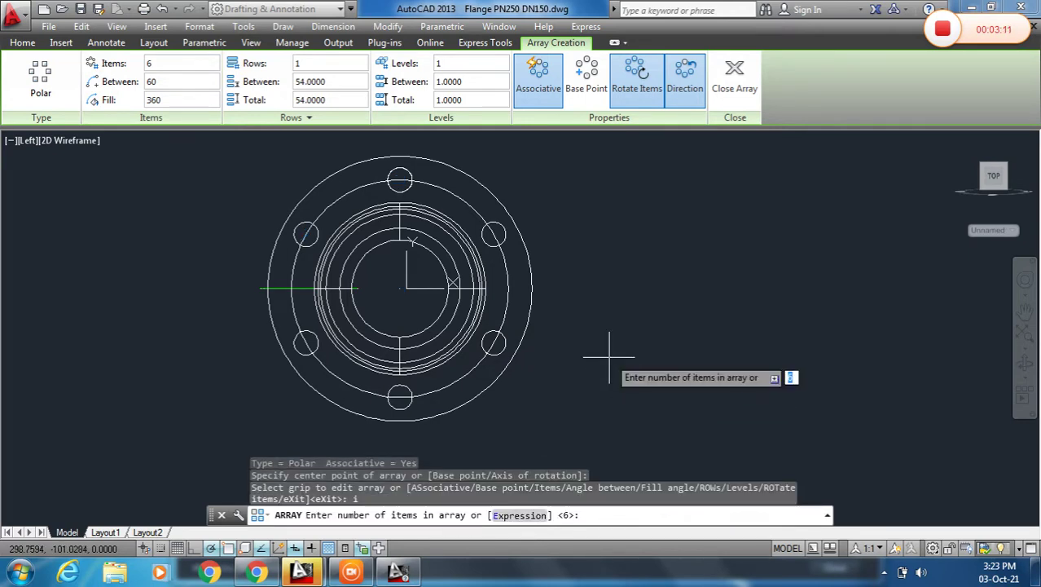
key("Return")
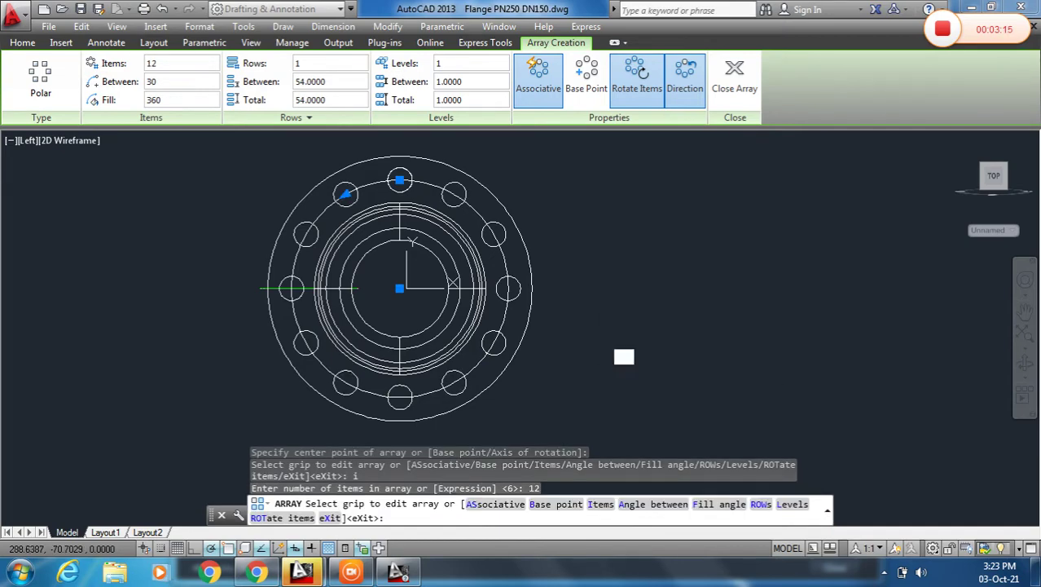
key("Escape")
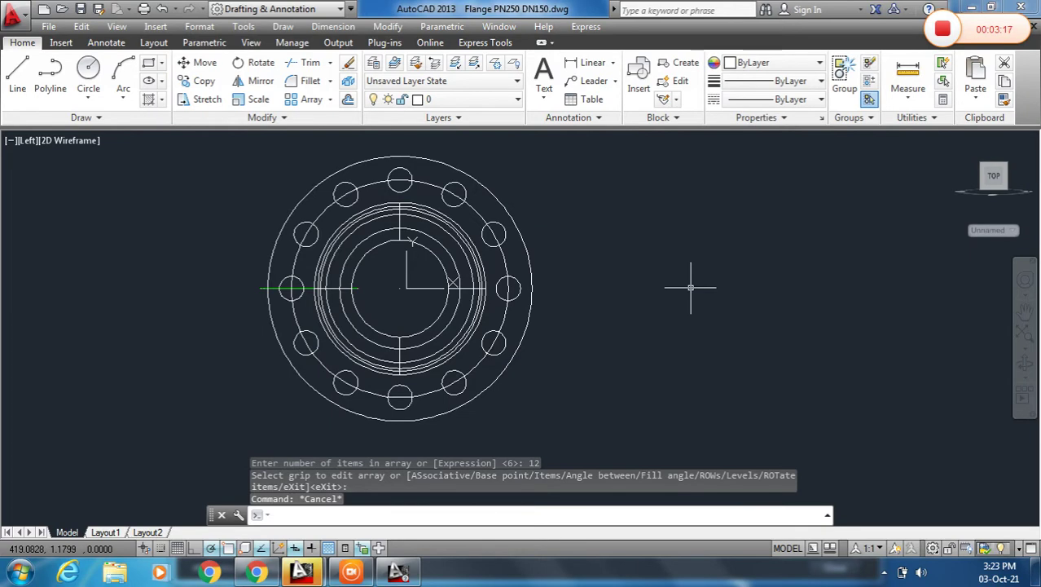
Orbit to an oblique 3D view and erase the radius-160 bolt-circle guide
key("Escape")
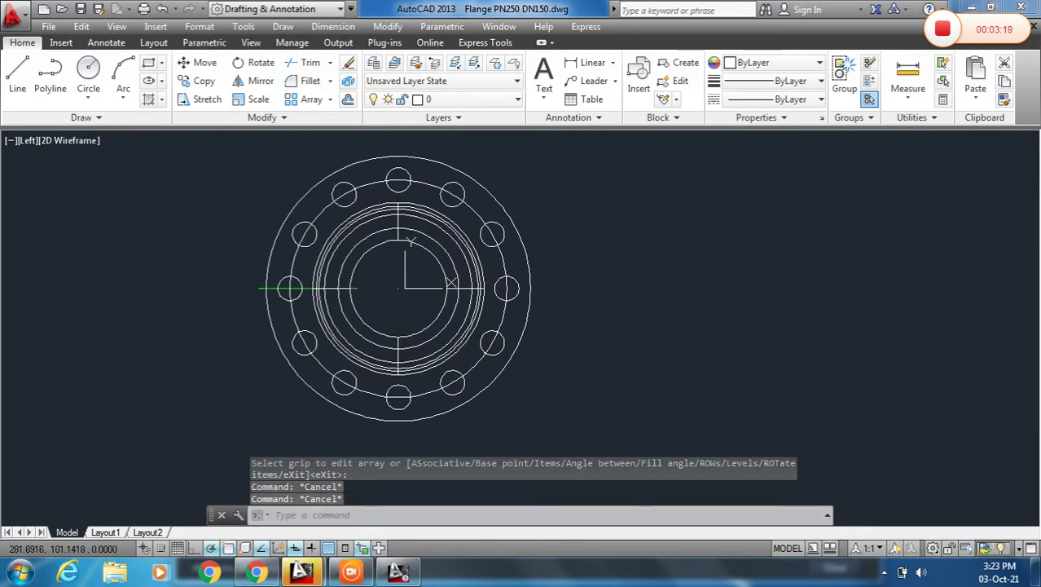
middle_click_drag(681, 241, 674, 254)
scroll(725, 253, "down", 2)
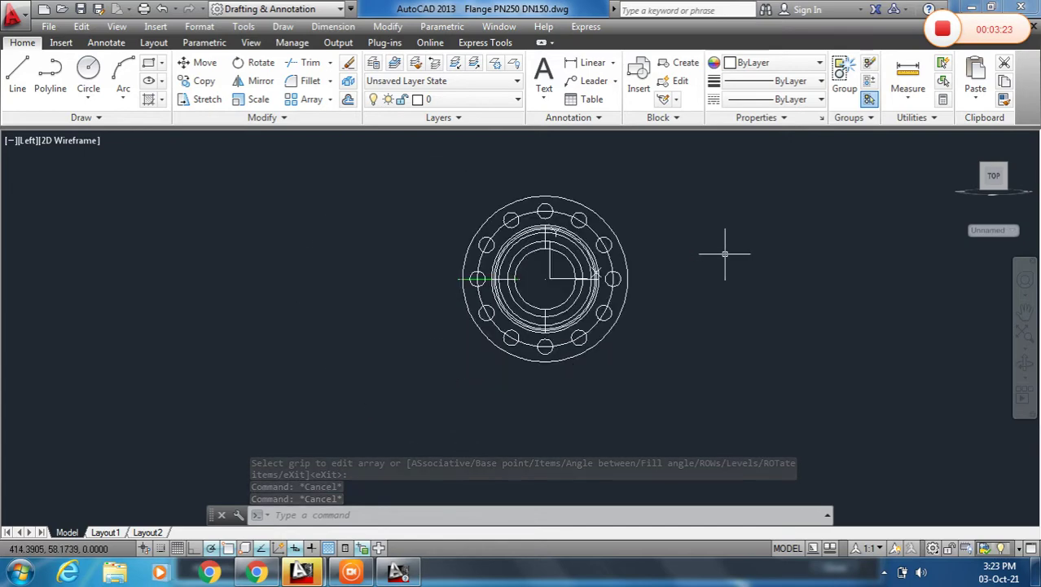
middle_click_drag(724, 241, 616, 242, "shift")
scroll(530, 242, "up", 4)
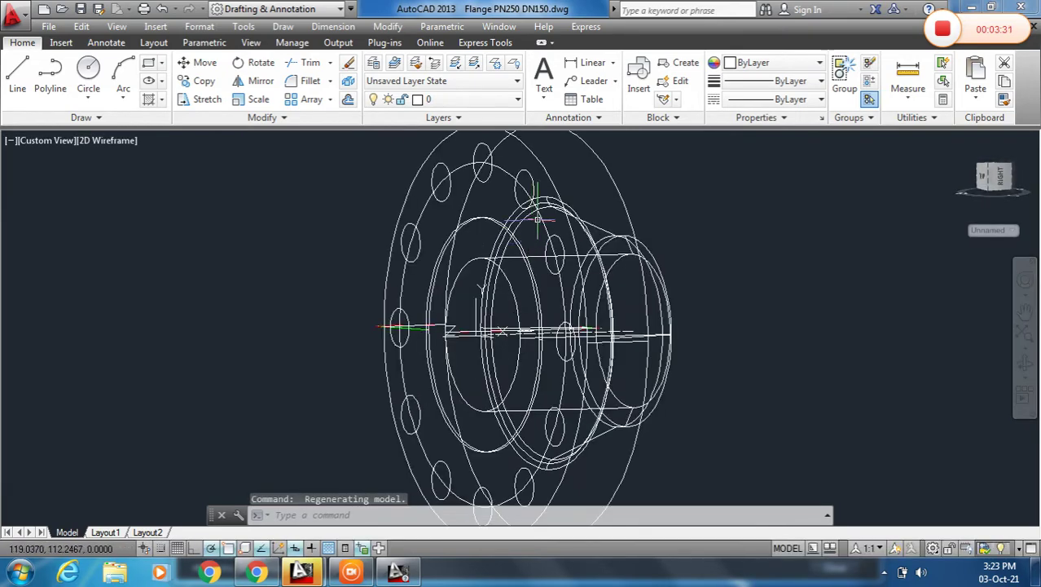
left_click(541, 217)
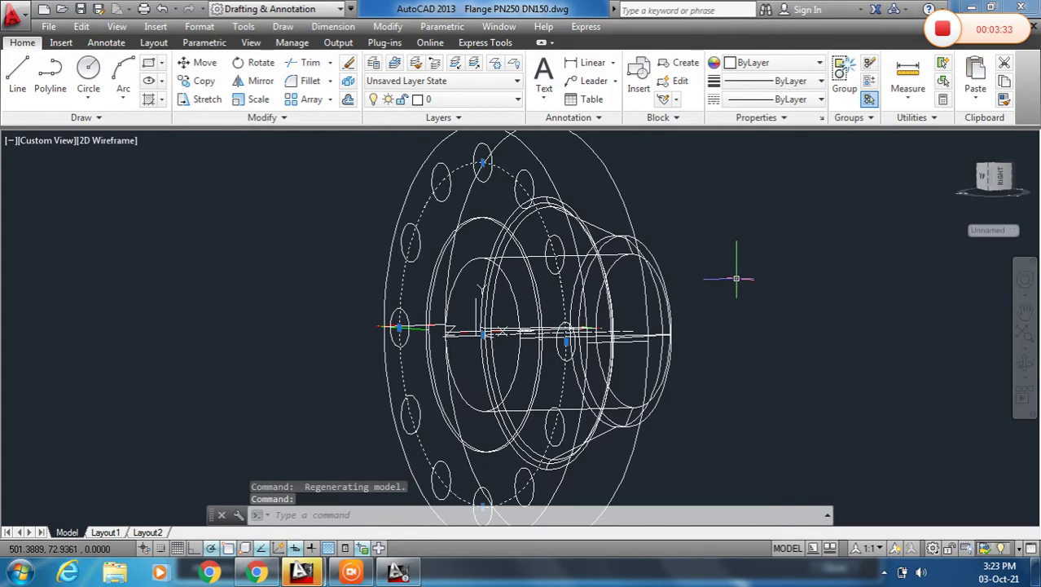
key("Delete")
scroll(609, 236, "down", 3)
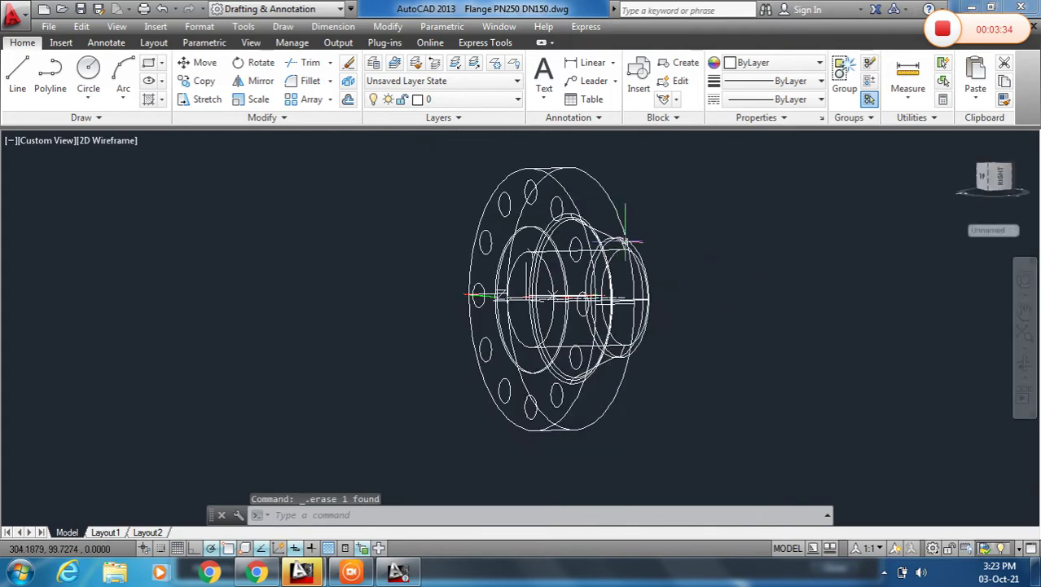
scroll(506, 213, "up", 2)
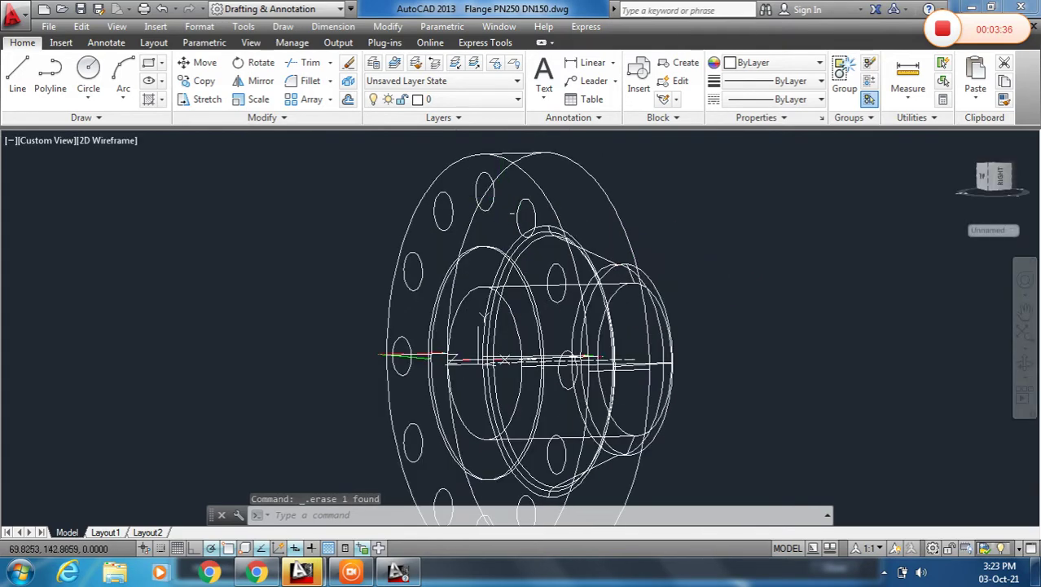
Shade the flange in the Conceptual visual style
left_click(106, 144)
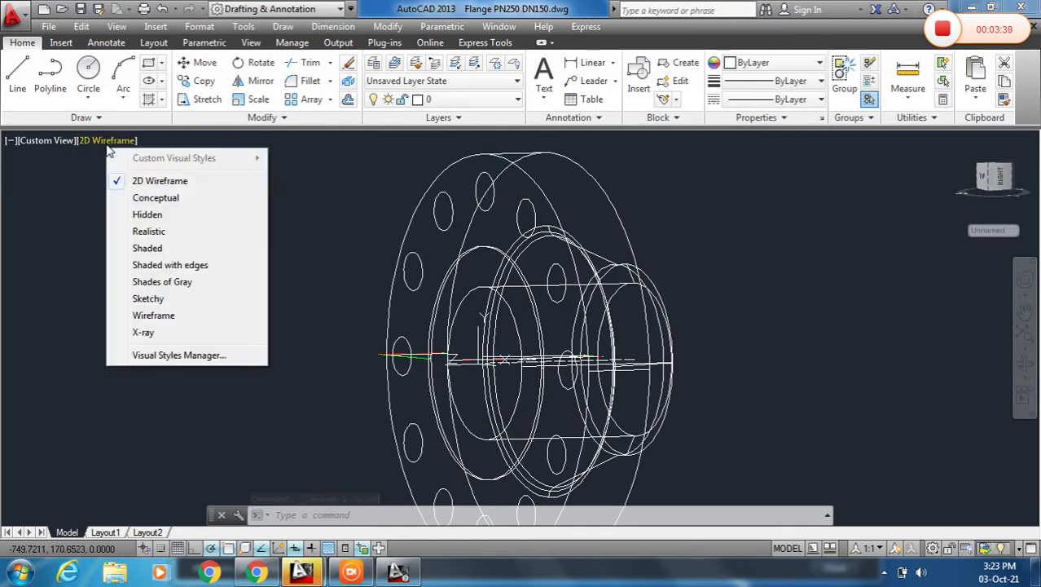
left_click(147, 198)
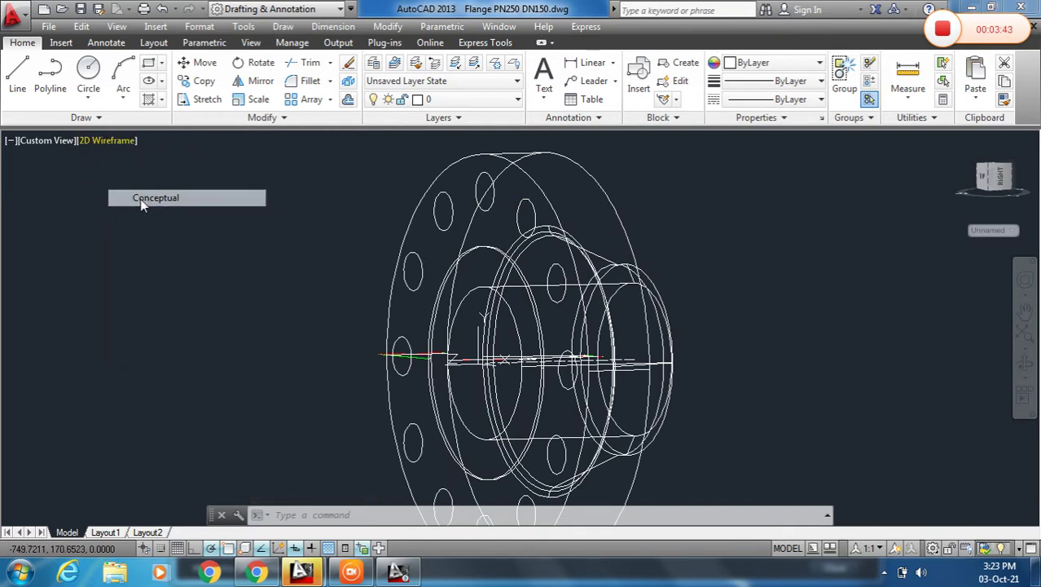
scroll(480, 189, "up", 1)
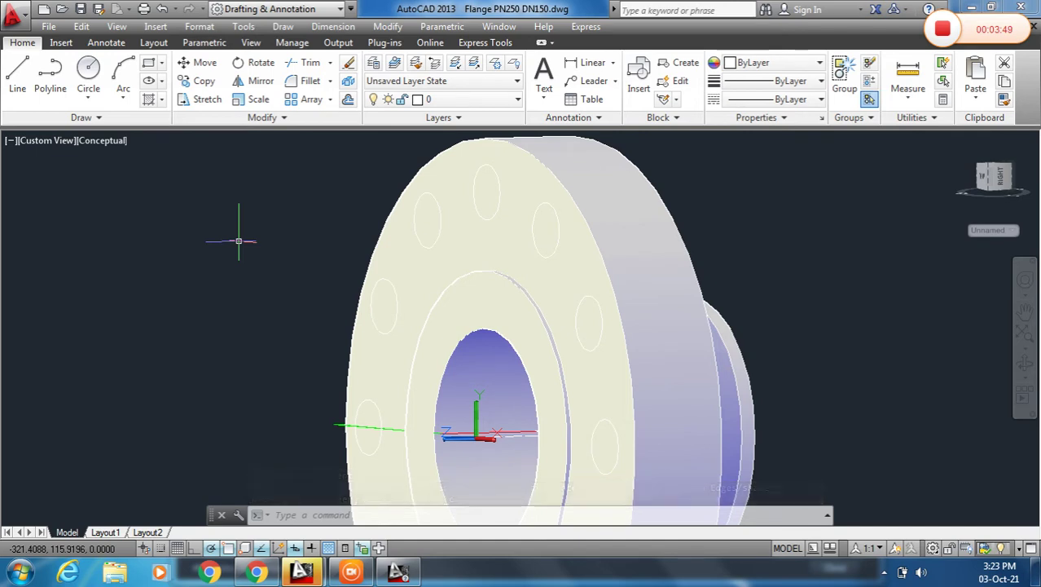
Start PRESSPULL on the flange and cancel it without changes
type("pre")
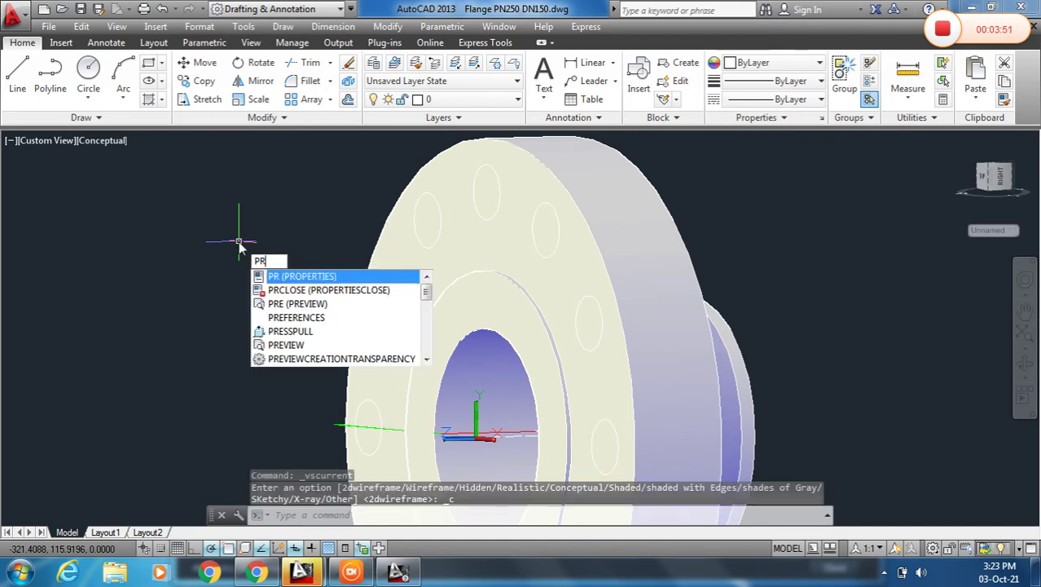
type("s")
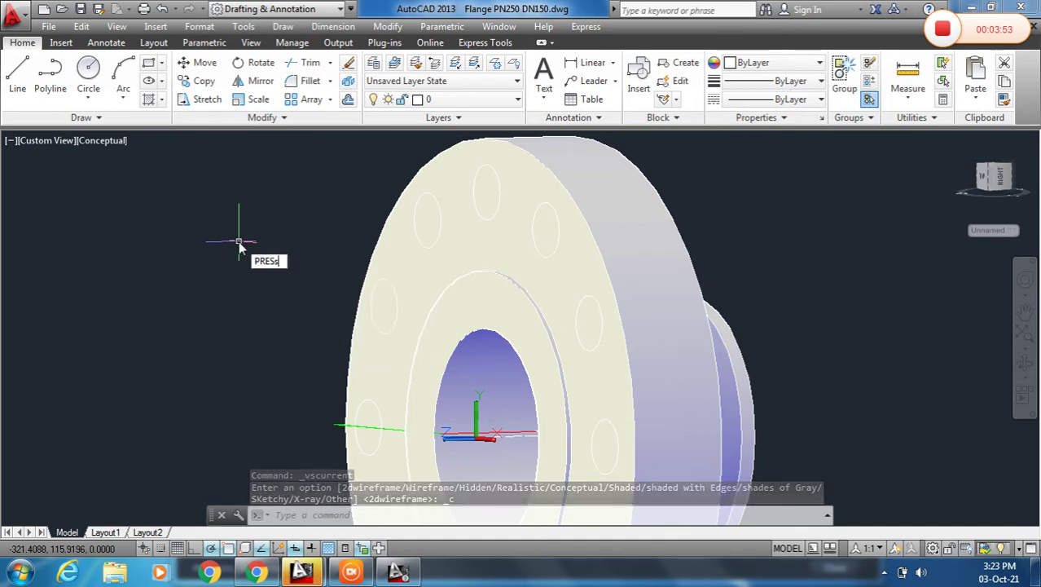
key("Escape")
type("presspull")
key("Return")
scroll(544, 184, "down", 3)
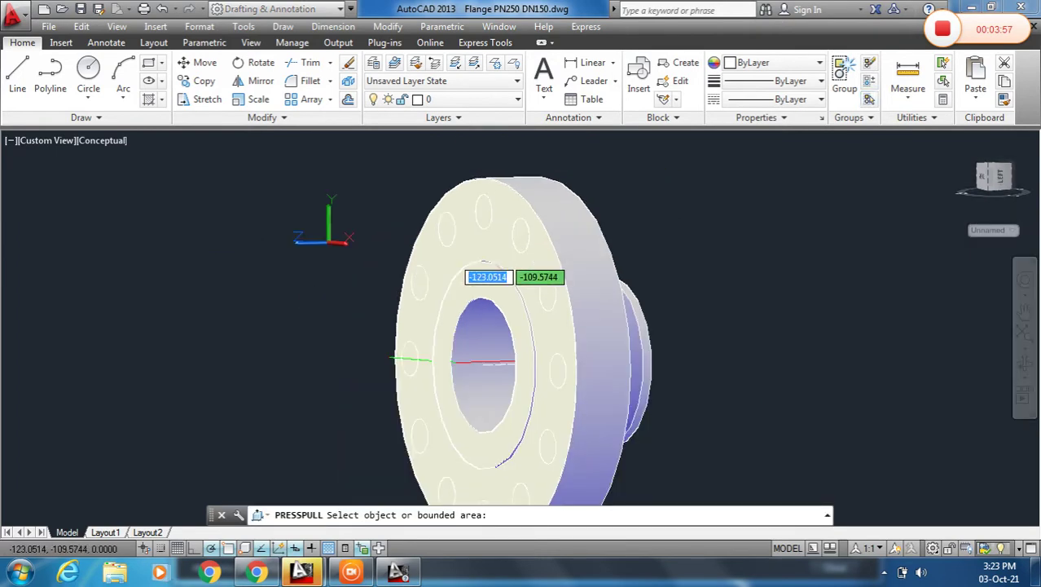
scroll(524, 233, "up", 2)
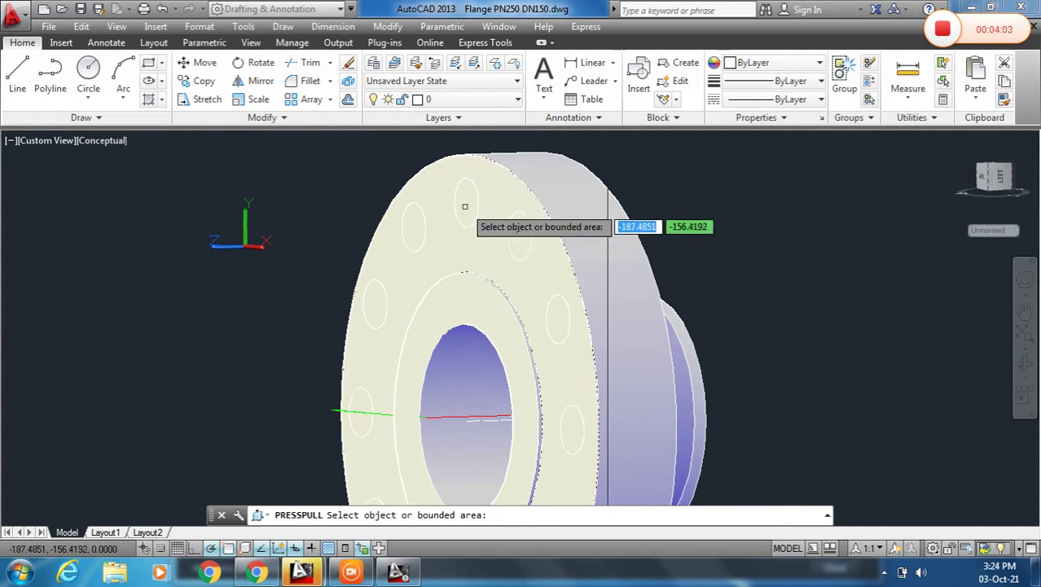
scroll(465, 206, "up", 3)
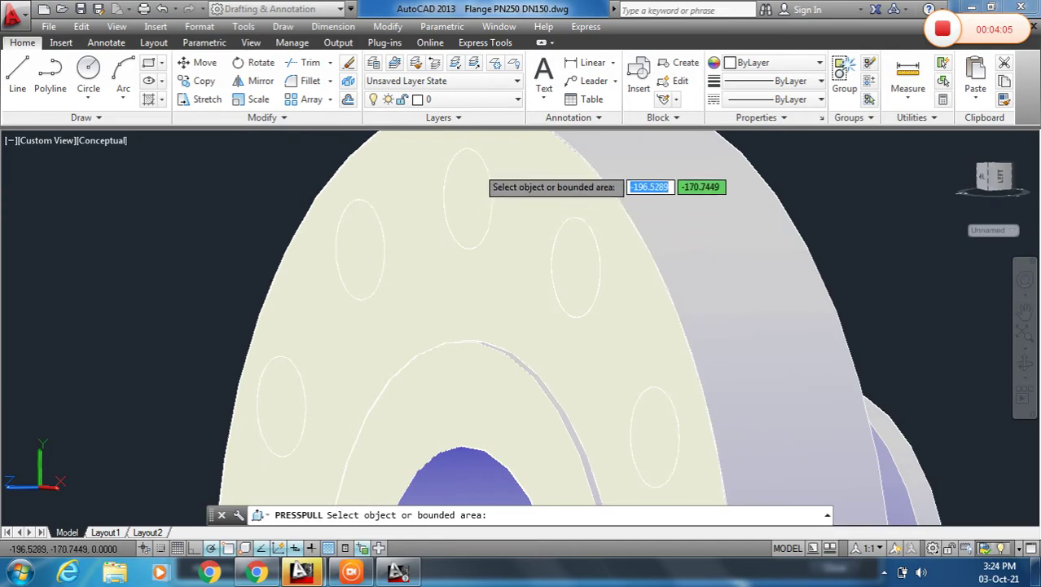
scroll(470, 176, "down", 3)
scroll(440, 203, "up", 2)
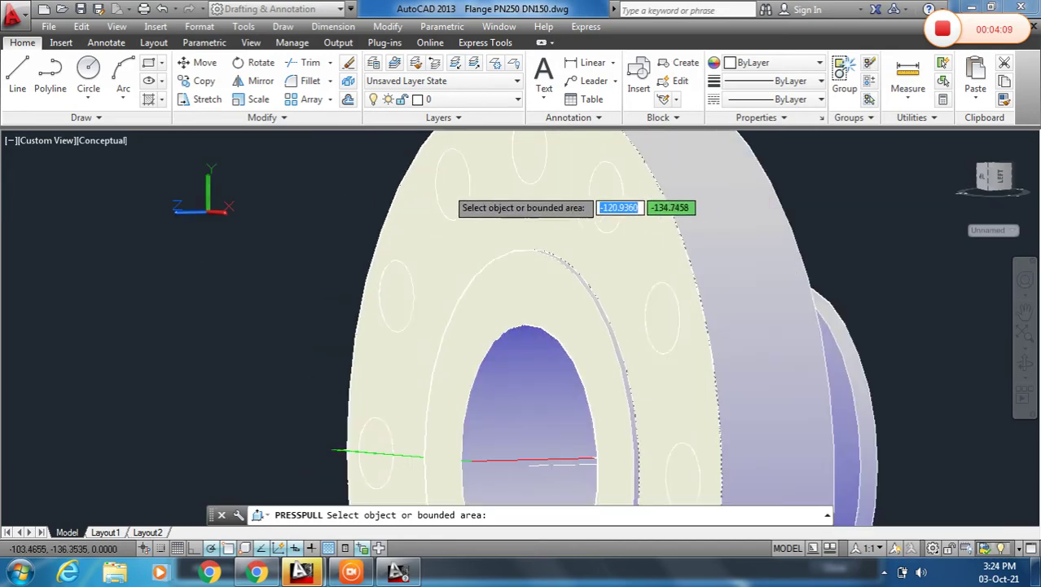
scroll(452, 203, "down", 5)
scroll(451, 203, "down", 1)
scroll(450, 197, "up", 3)
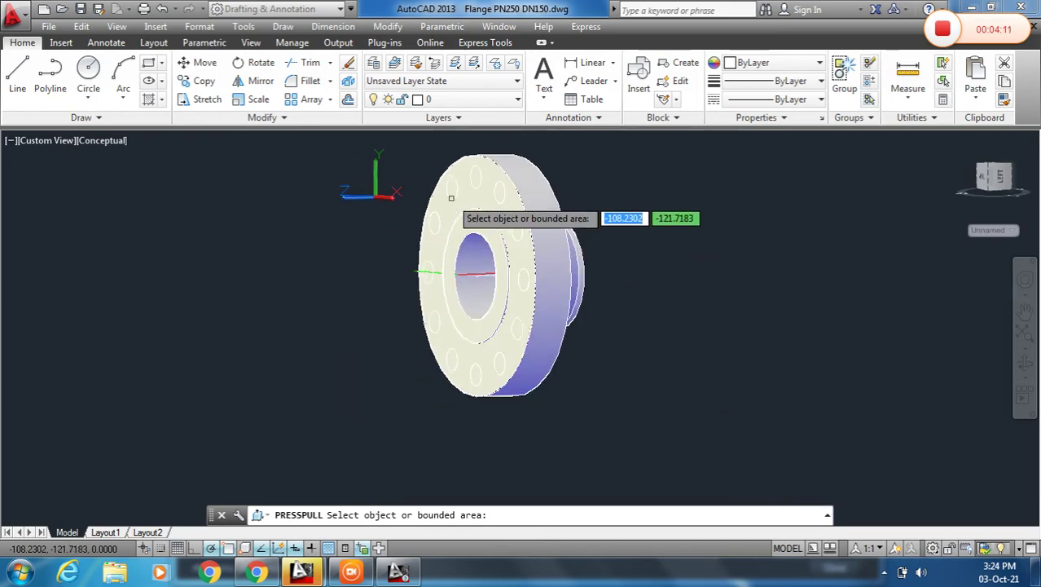
key("Return")
scroll(489, 214, "up", 2)
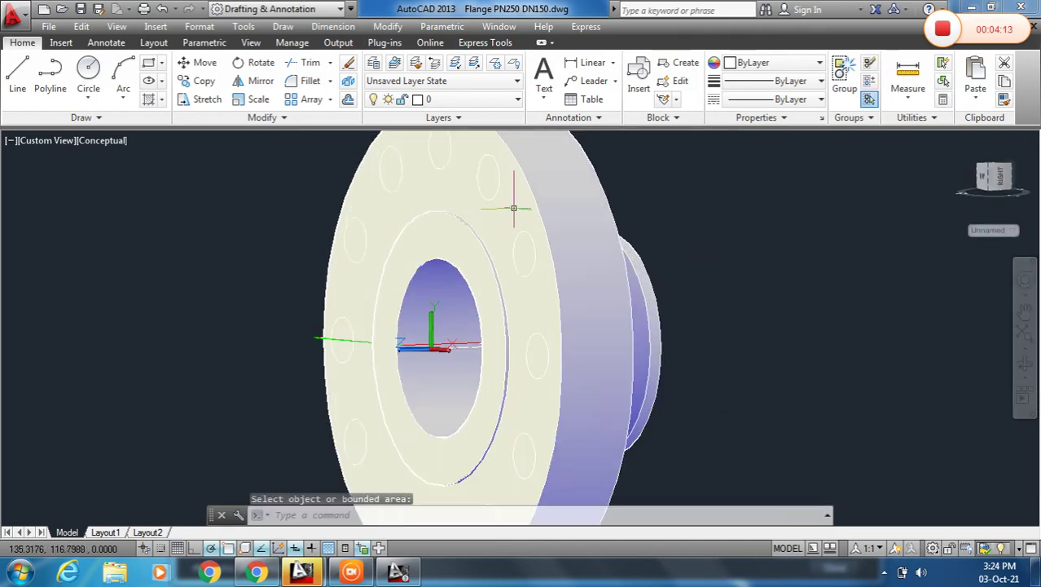
scroll(493, 217, "down", 1)
Switch to 2D Wireframe and orbit to see the bolt-hole face
left_click(112, 142)
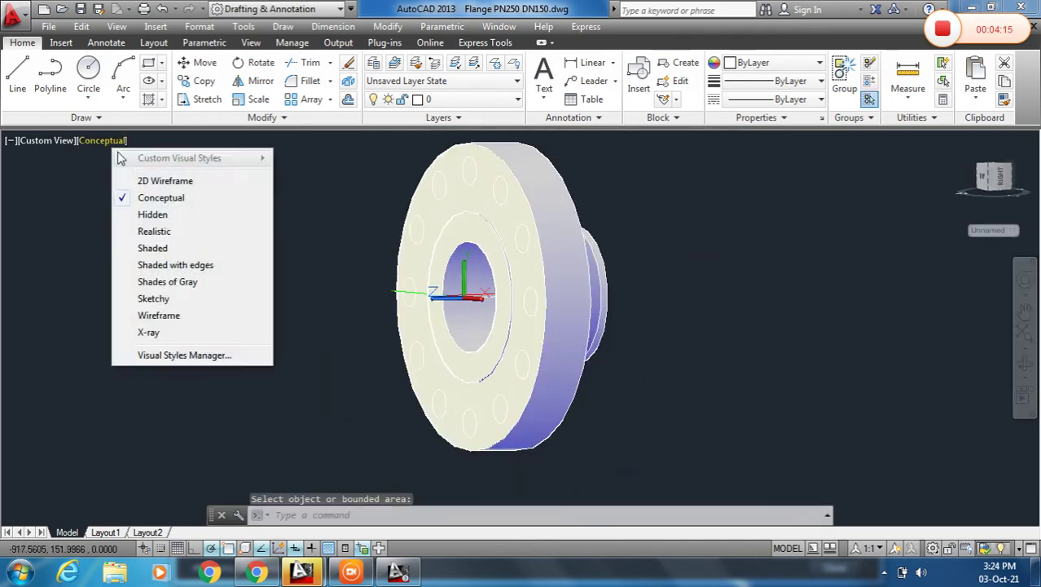
left_click(143, 181)
middle_click_drag(522, 205, 346, 210, "shift")
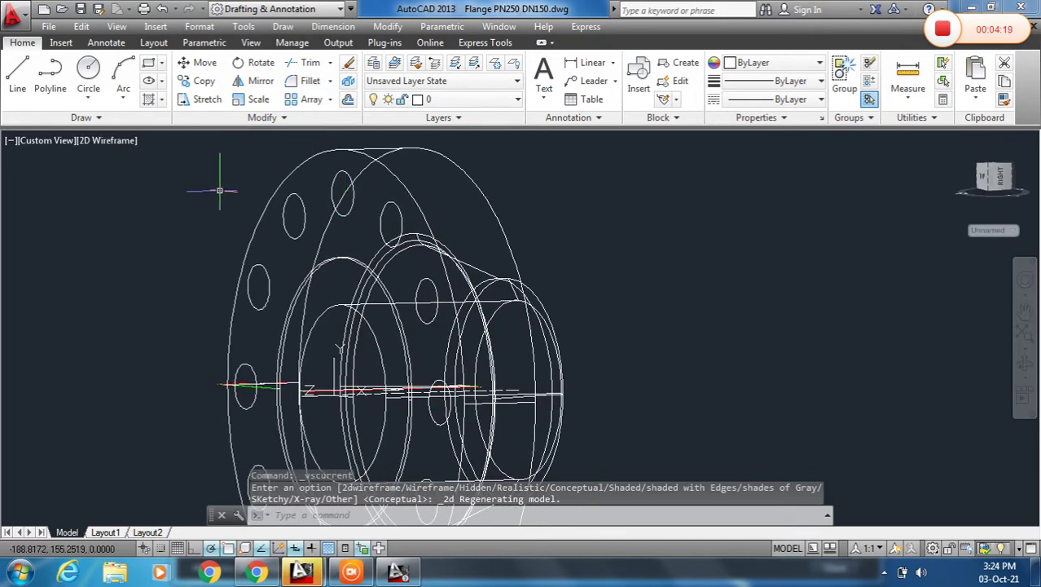
type("P")
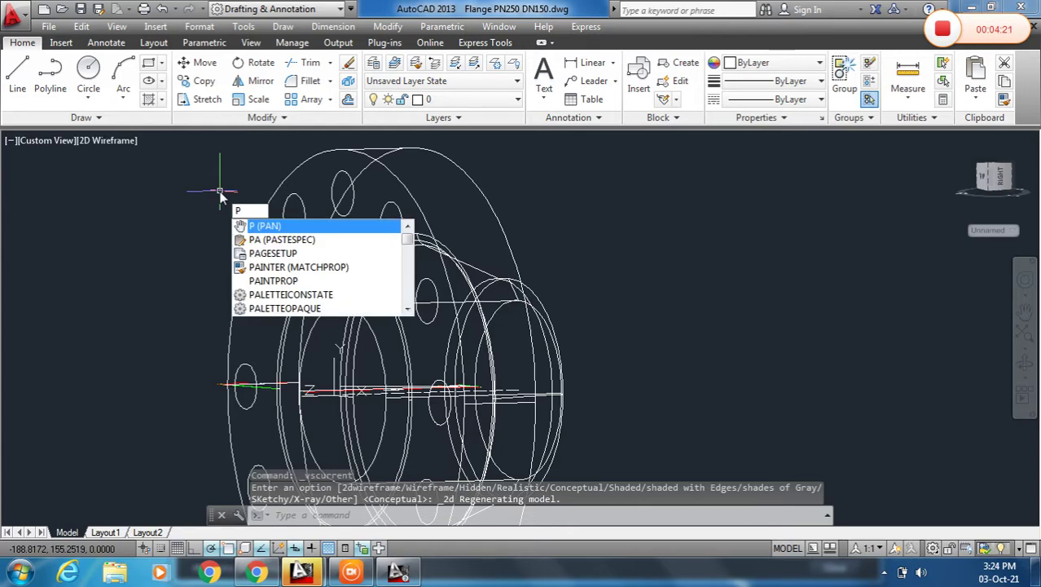
type("ress")
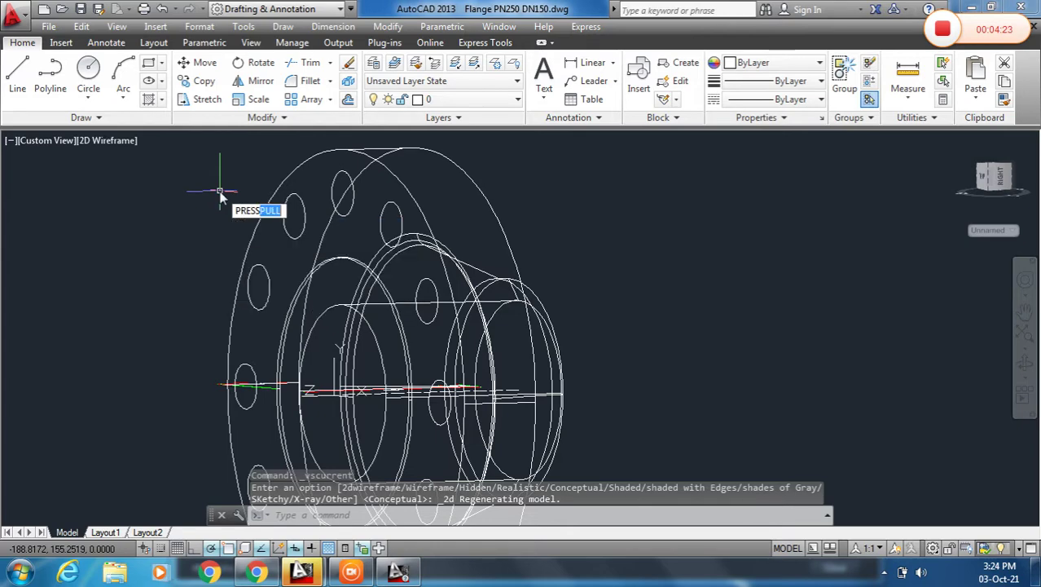
key("Return")
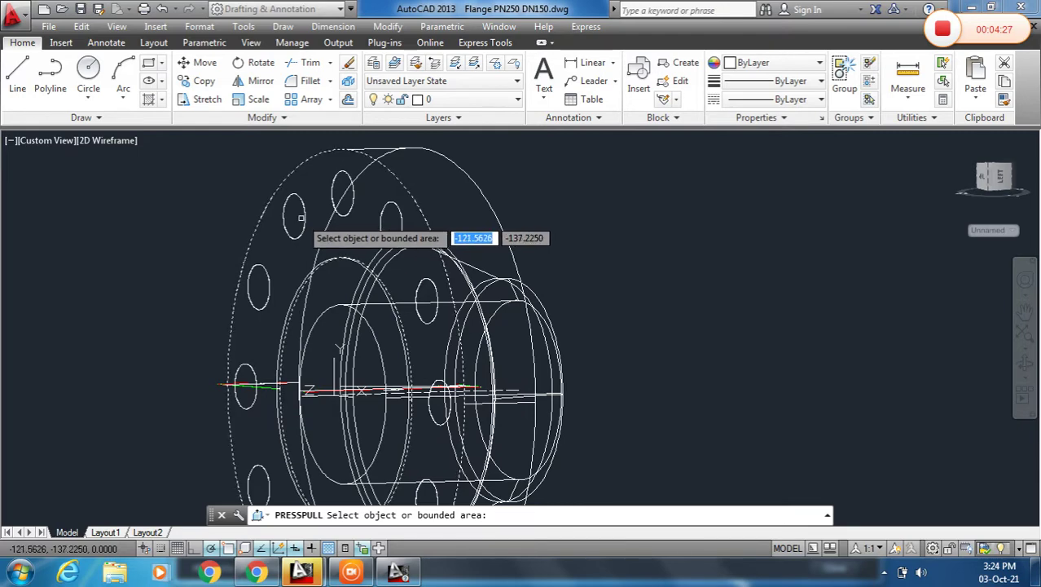
left_click(346, 208)
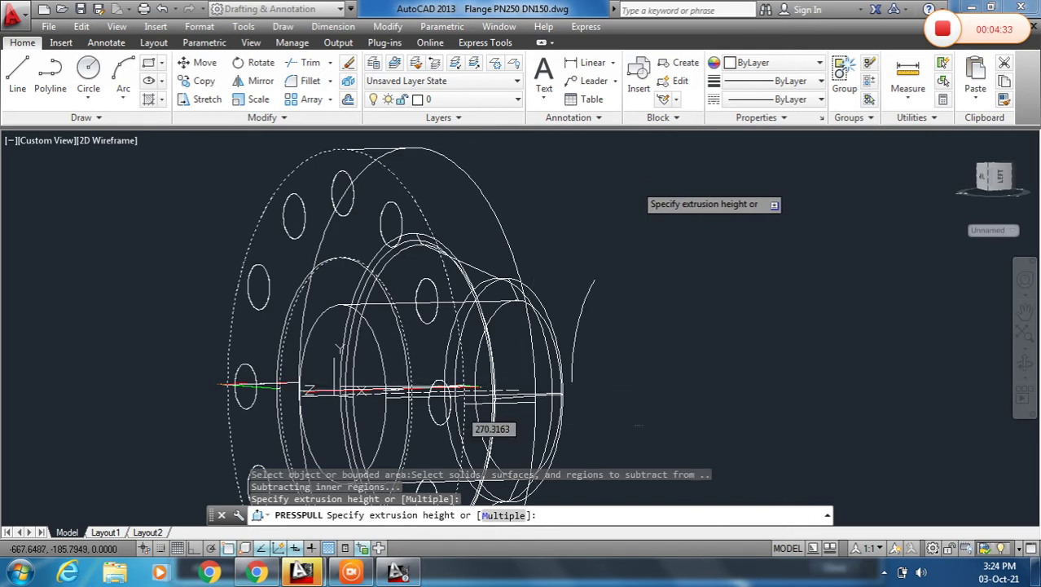
key("Escape")
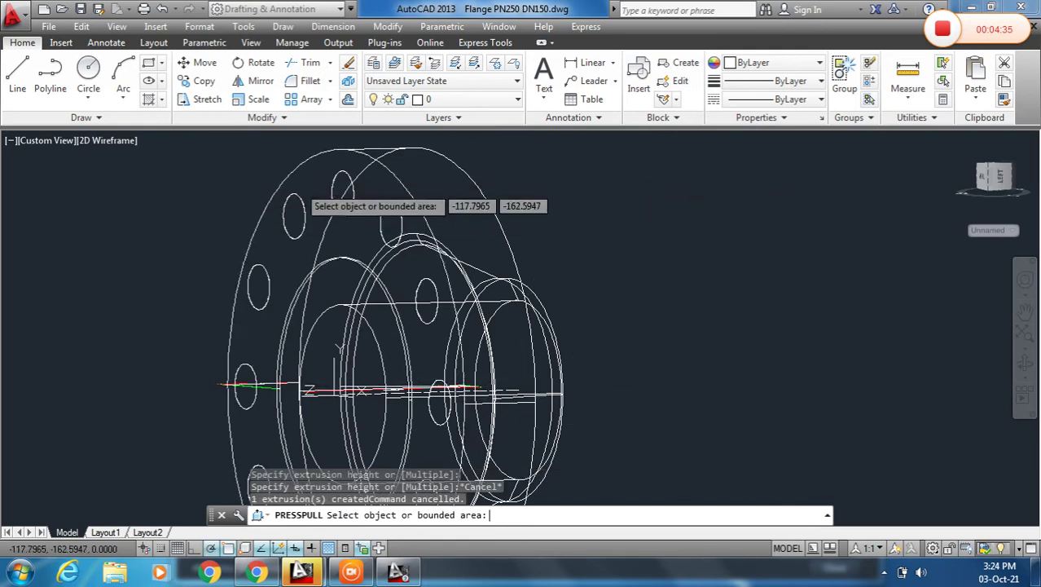
key("Escape")
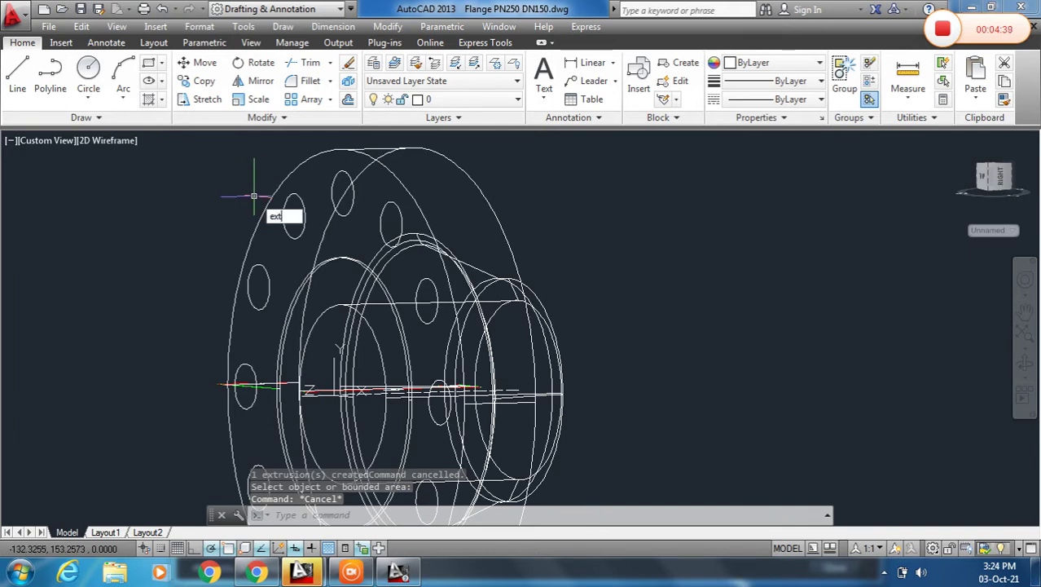
Start EXTRUDE on the bolt-hole array and end it without extruding
type("ext")
key("Return")
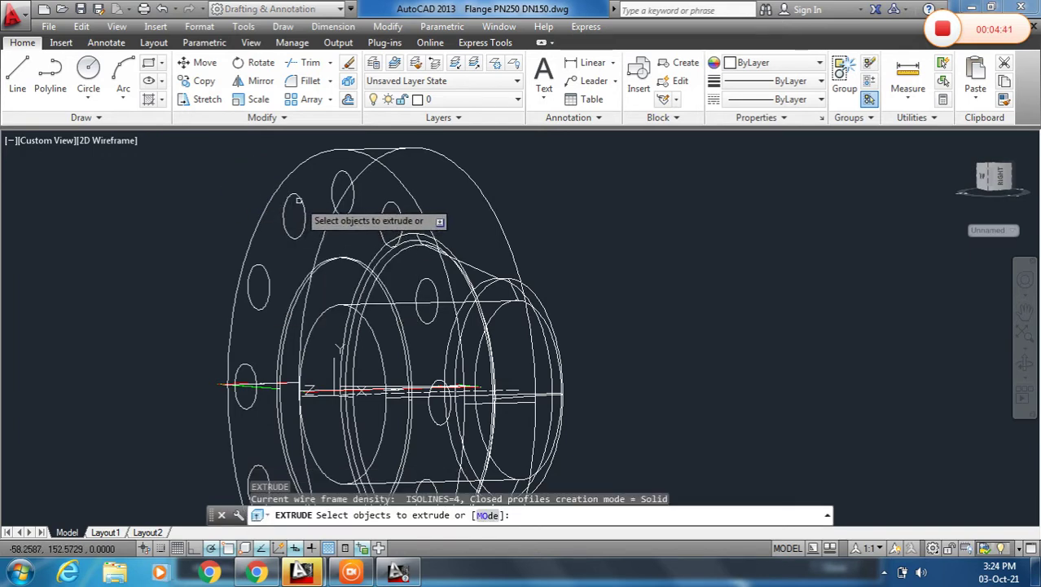
left_click(299, 199)
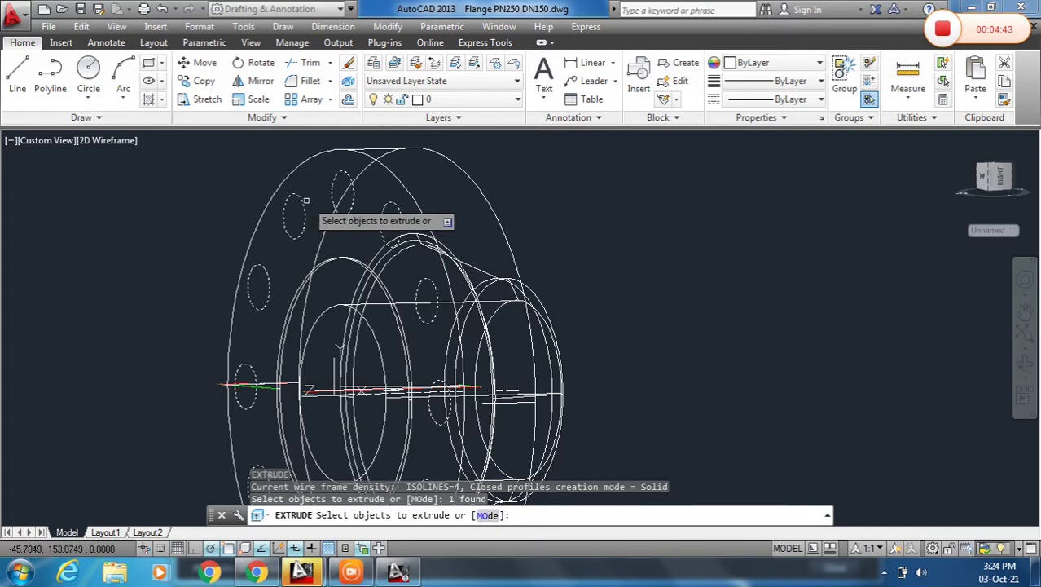
key("Return")
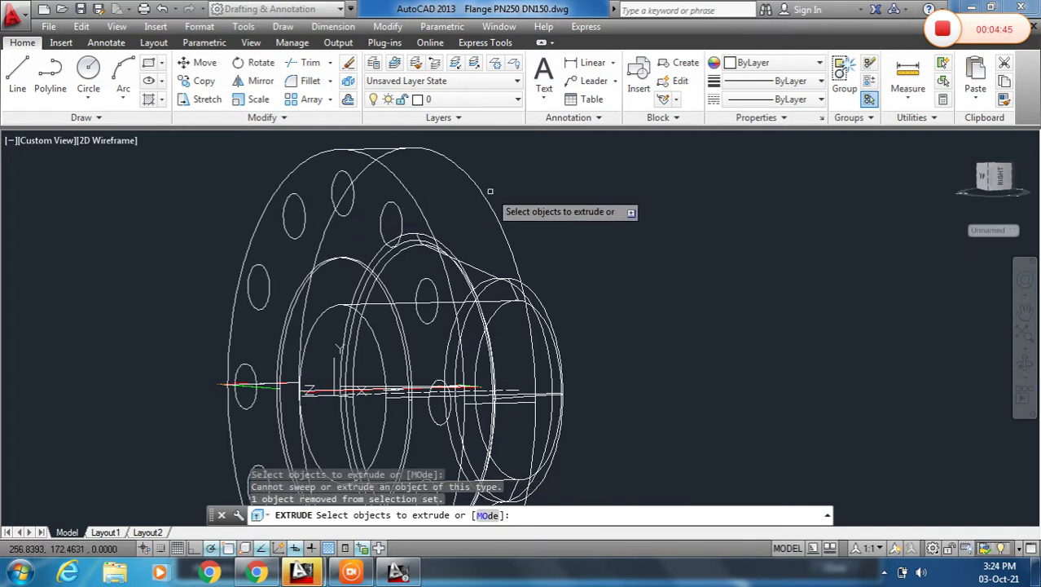
key("Return")
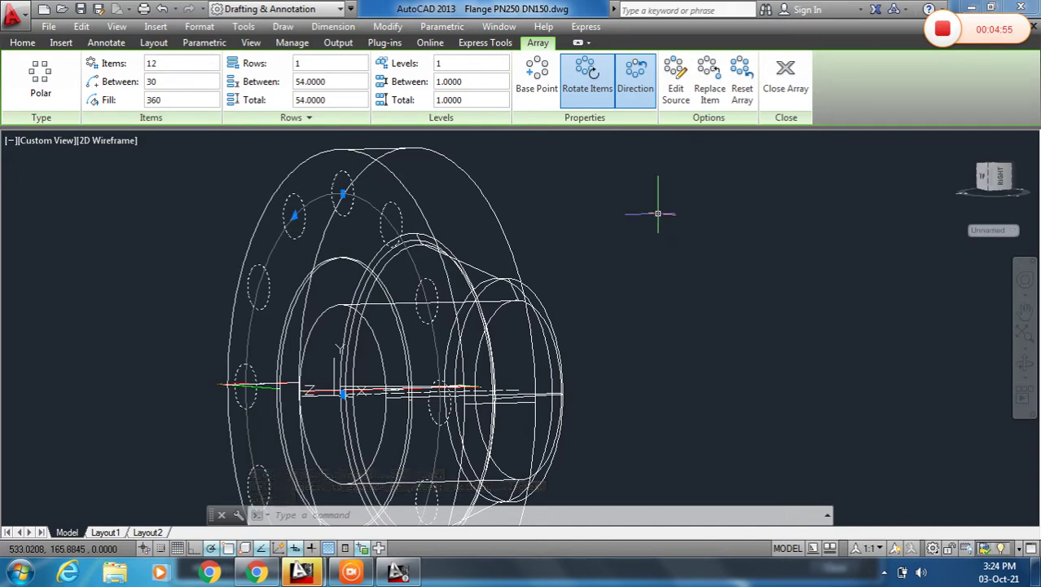
Explode the 12-hole polar array into individual circles and clear the selection
key("Return")
left_click(400, 205)
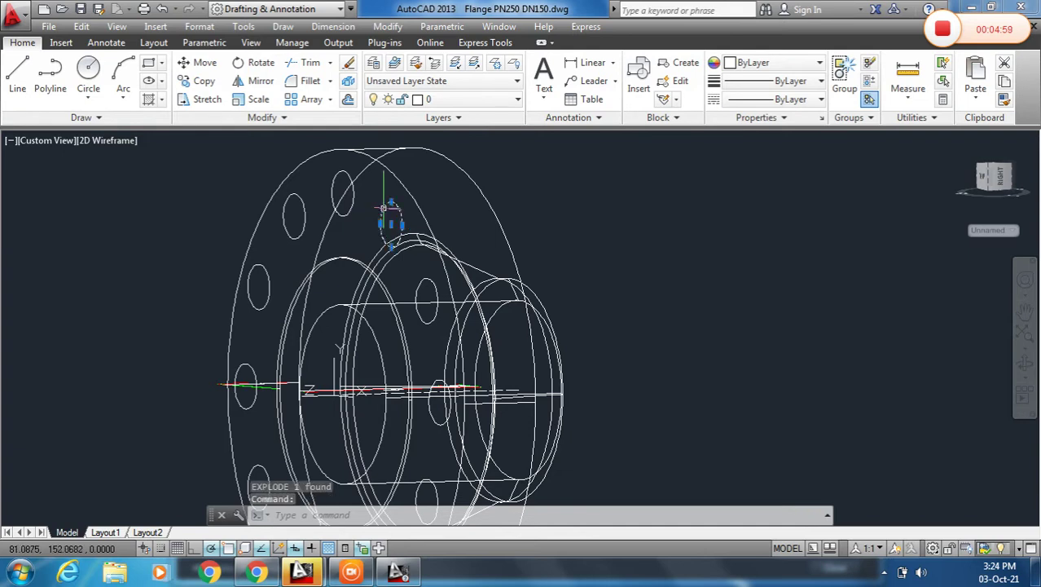
key("Escape")
key("Escape")
key("Escape")
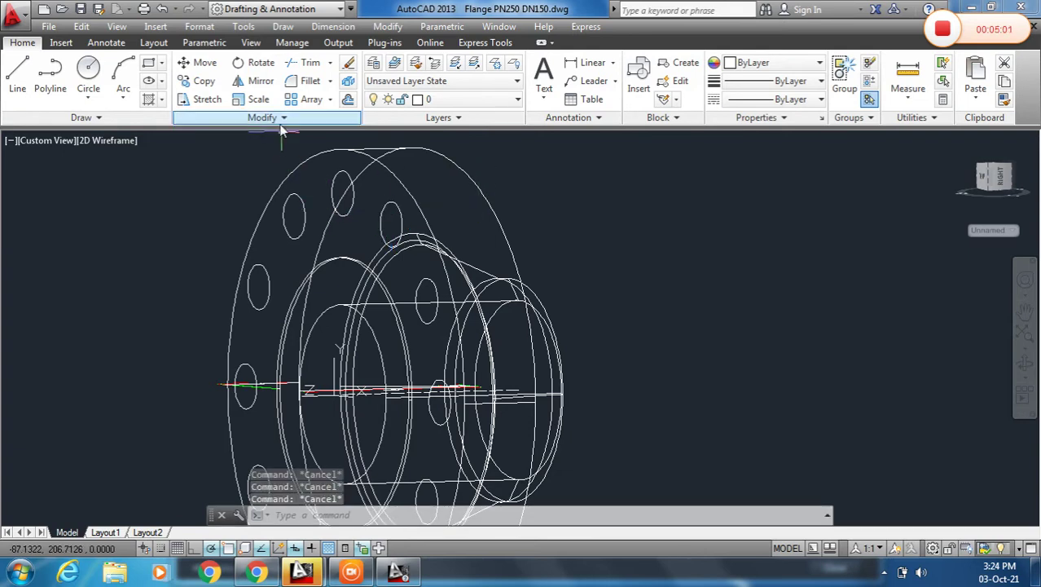
type("PRE")
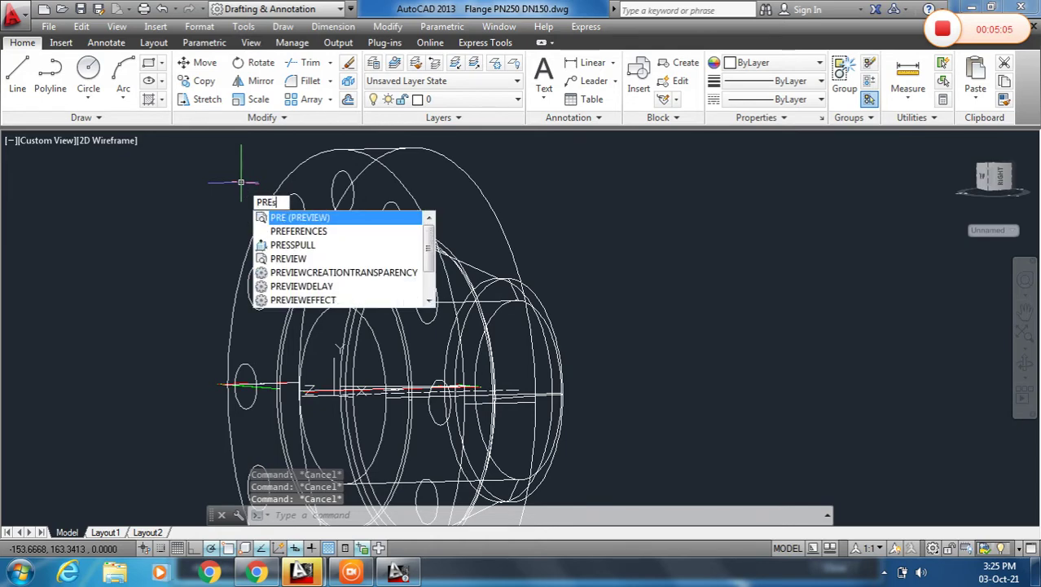
type("S")
Press-pull the first four bolt-hole circles into cylinders
key("Return")
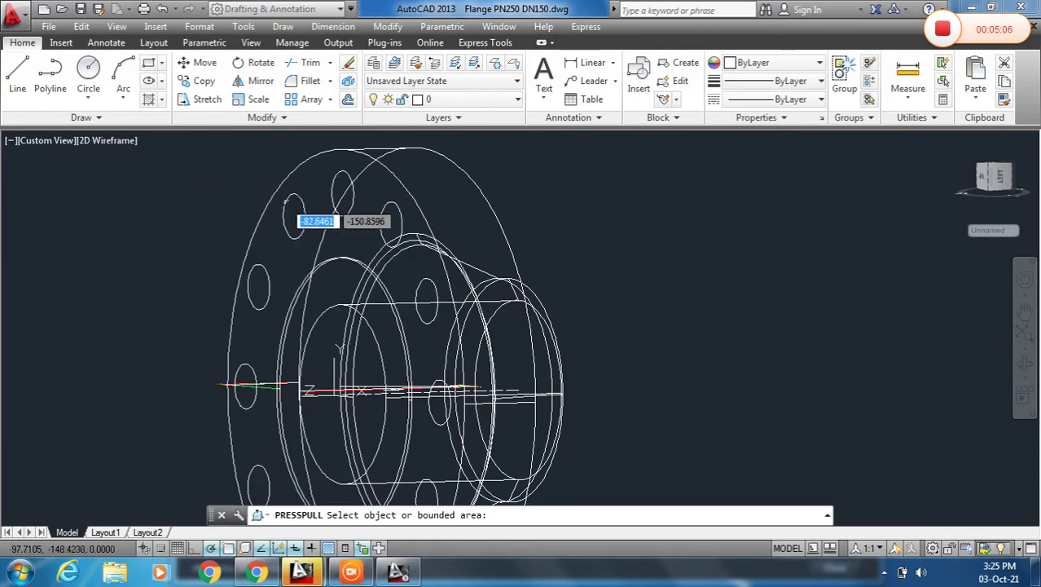
left_click(342, 193)
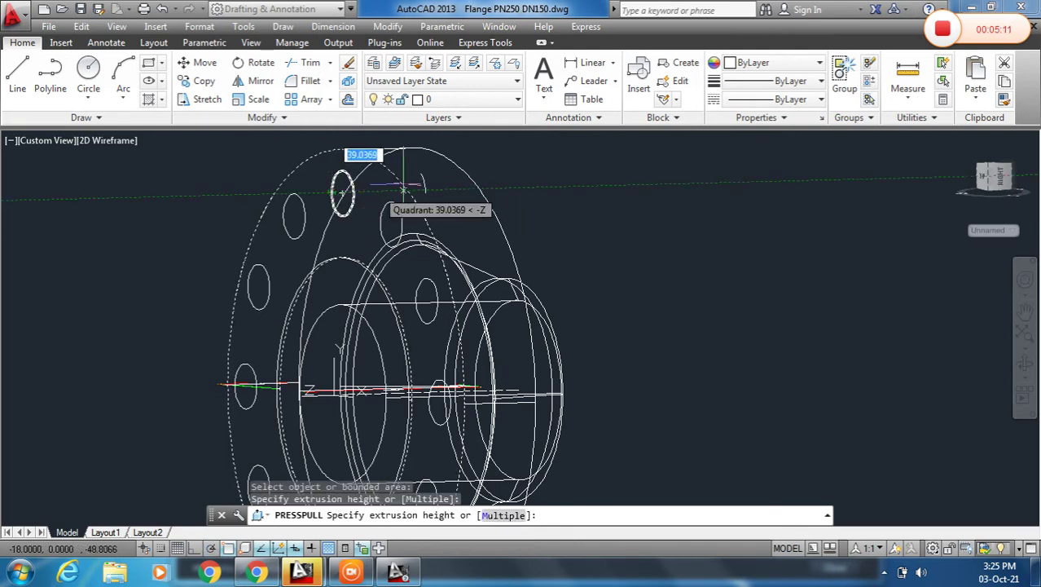
left_click(533, 173)
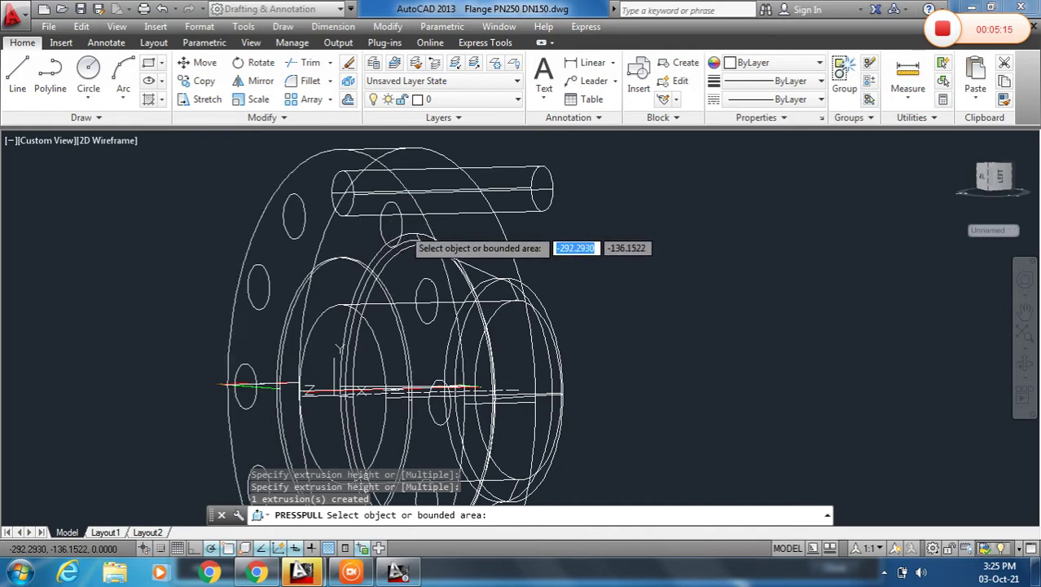
left_click(396, 222)
left_click(570, 231)
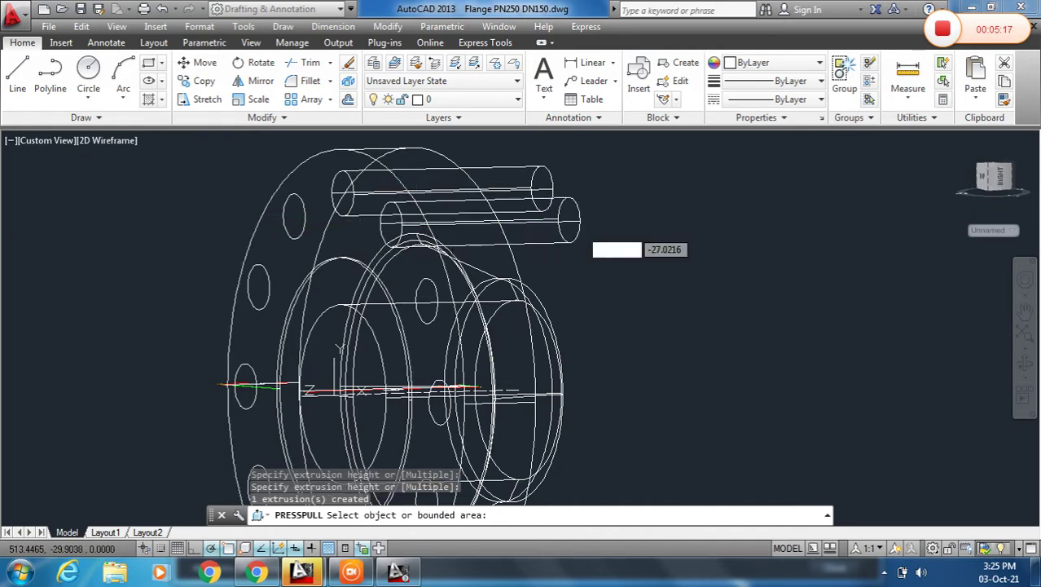
left_click(427, 301)
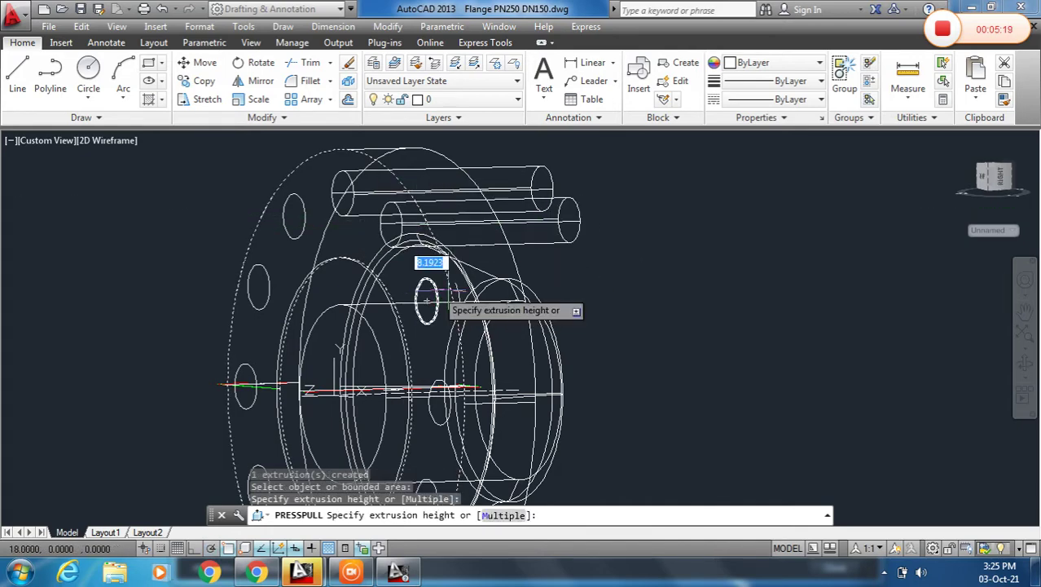
left_click(570, 282)
scroll(472, 289, "down", 3)
scroll(458, 331, "up", 2)
scroll(458, 326, "up", 2)
left_click(470, 342)
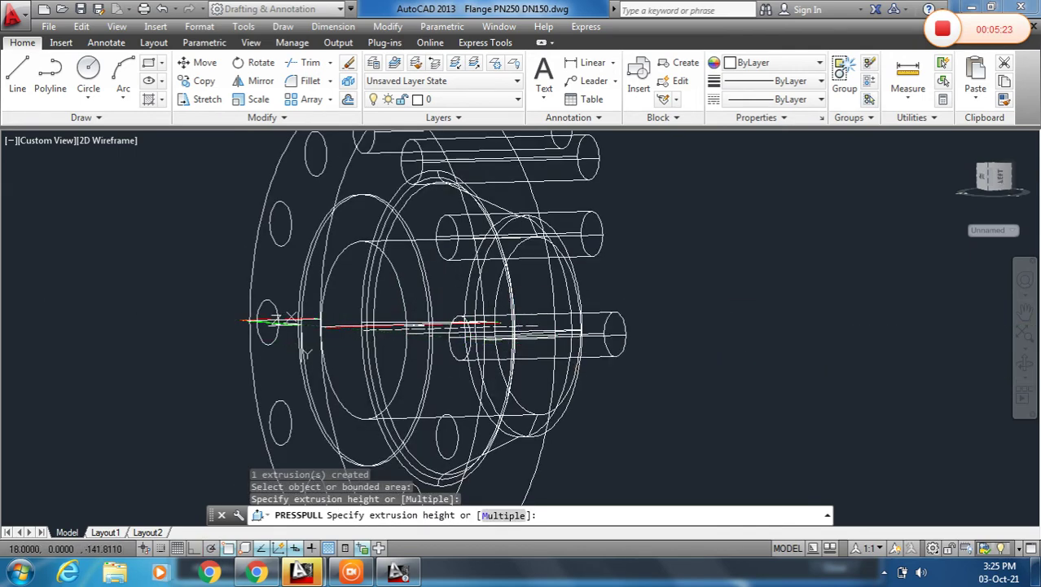
left_click(481, 281)
Extrude the next four bolt-hole circles into cylinders
scroll(497, 415, "down", 2)
scroll(475, 443, "up", 2)
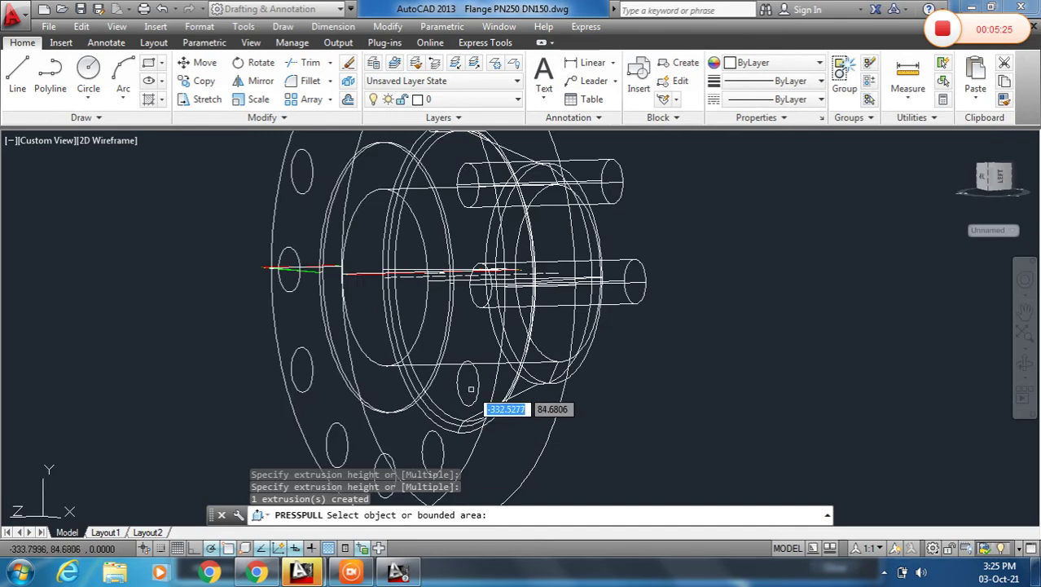
left_click(470, 383)
left_click(507, 344)
scroll(558, 334, "down", 3)
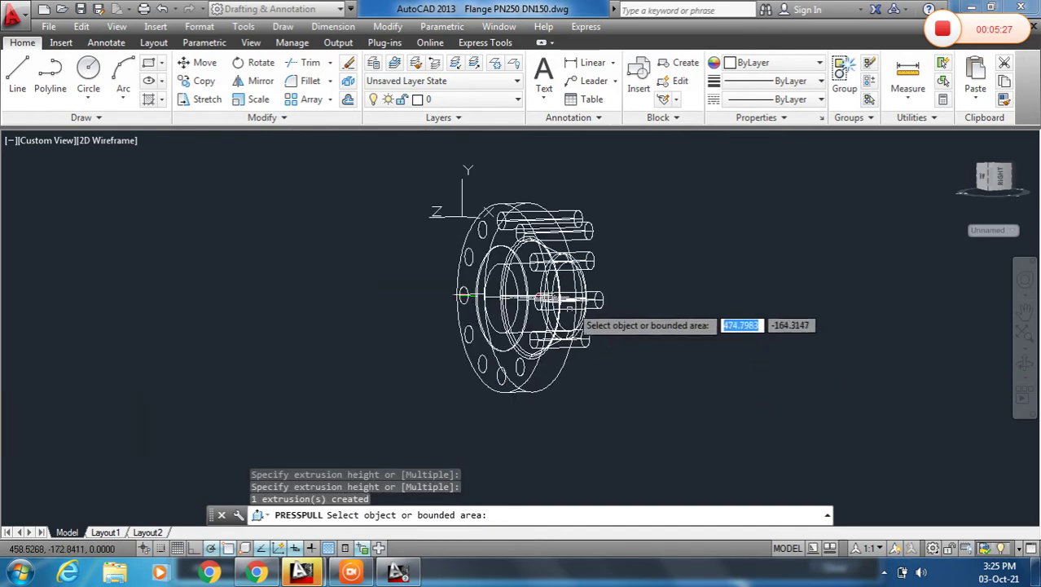
scroll(527, 371, "up", 4)
left_click(506, 363)
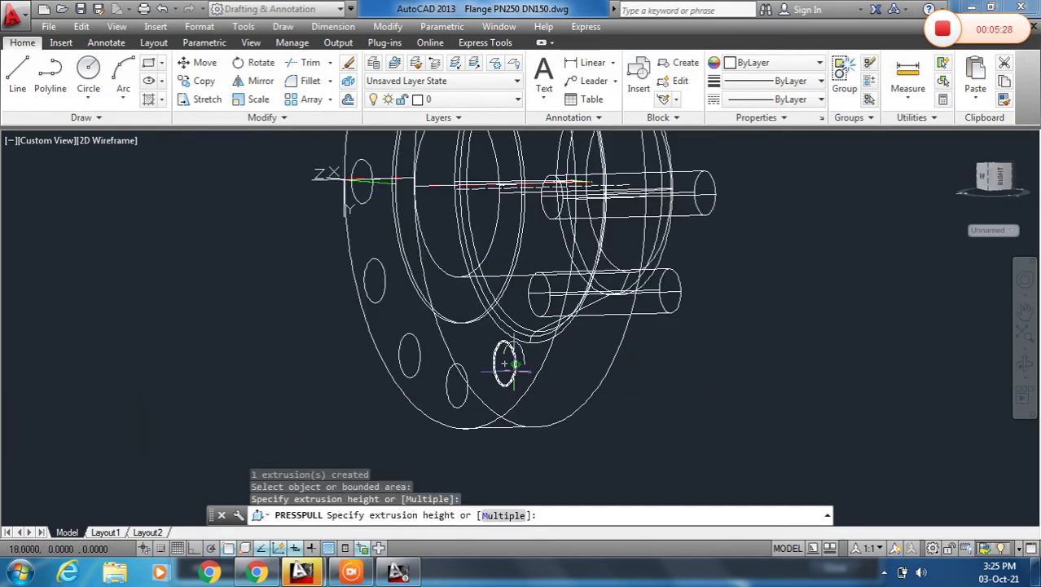
left_click(644, 357)
left_click(456, 384)
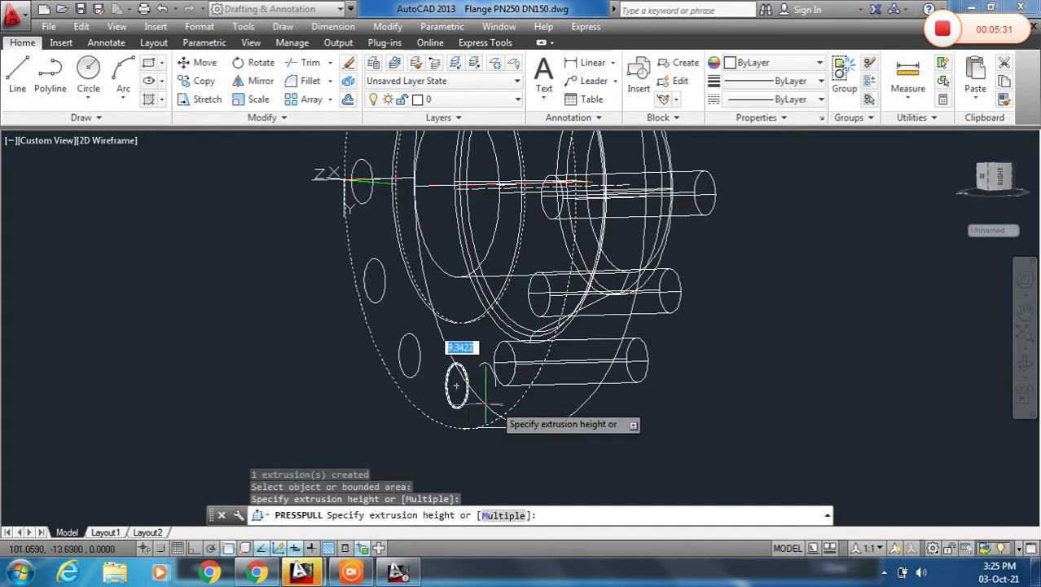
left_click(606, 410)
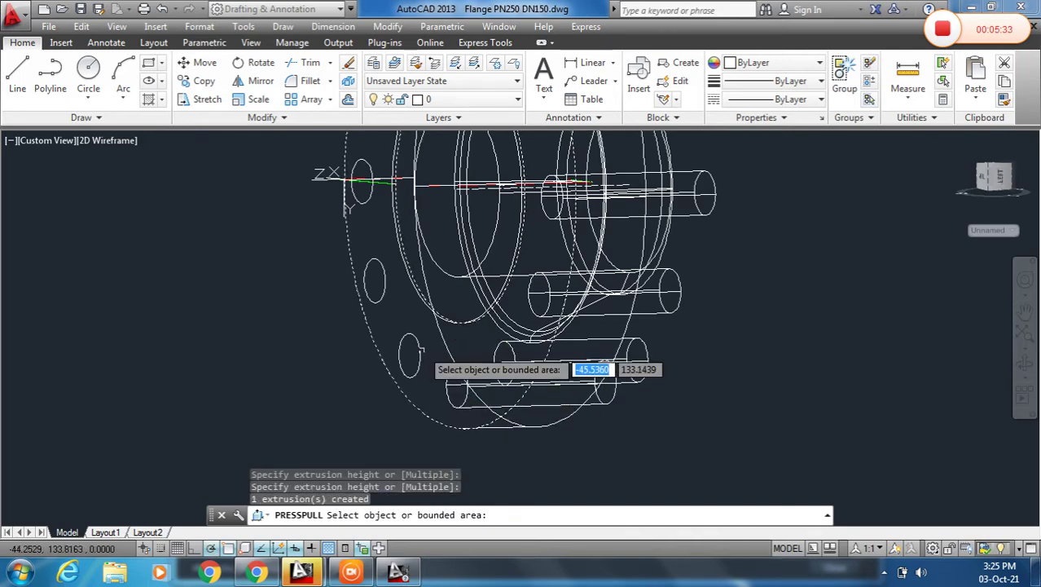
left_click(419, 353)
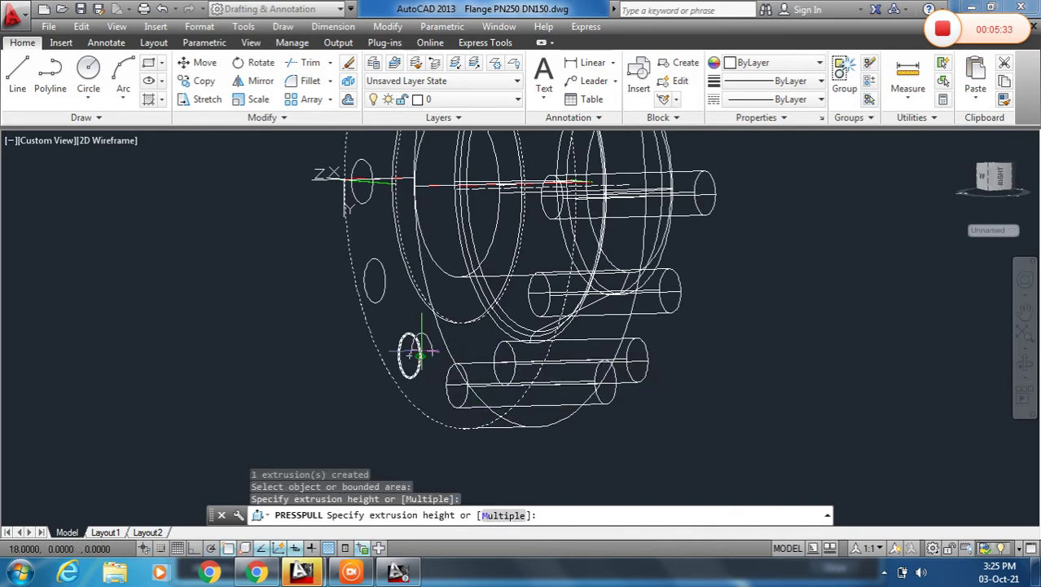
left_click(513, 349)
scroll(478, 397, "up", 2)
scroll(473, 395, "down", 6)
scroll(414, 211, "up", 4)
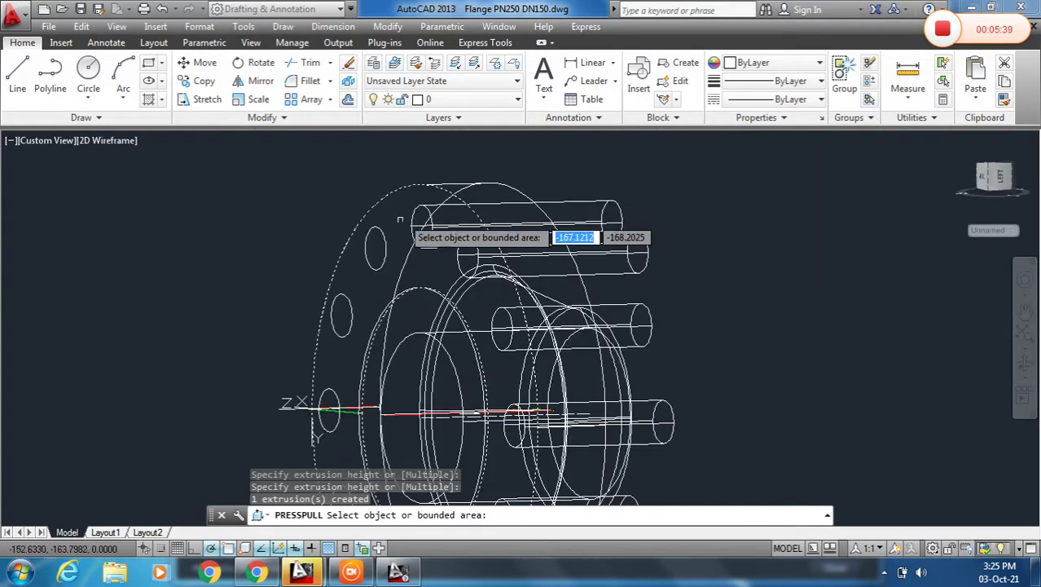
Cancel a mistaken pick, then press-pull four more bolt-hole circles into cylinders
left_click(383, 234)
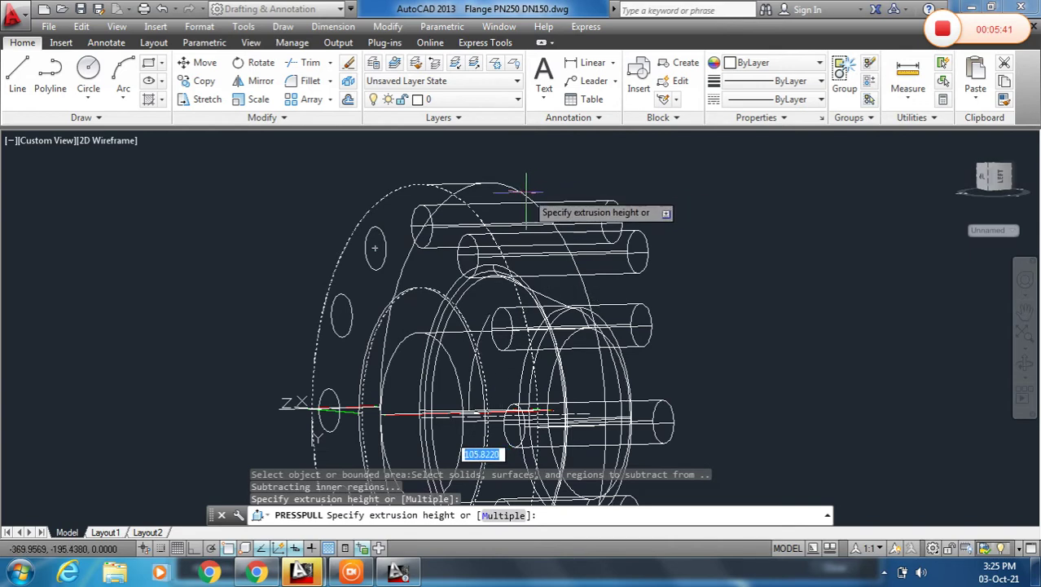
key("ctrl+z")
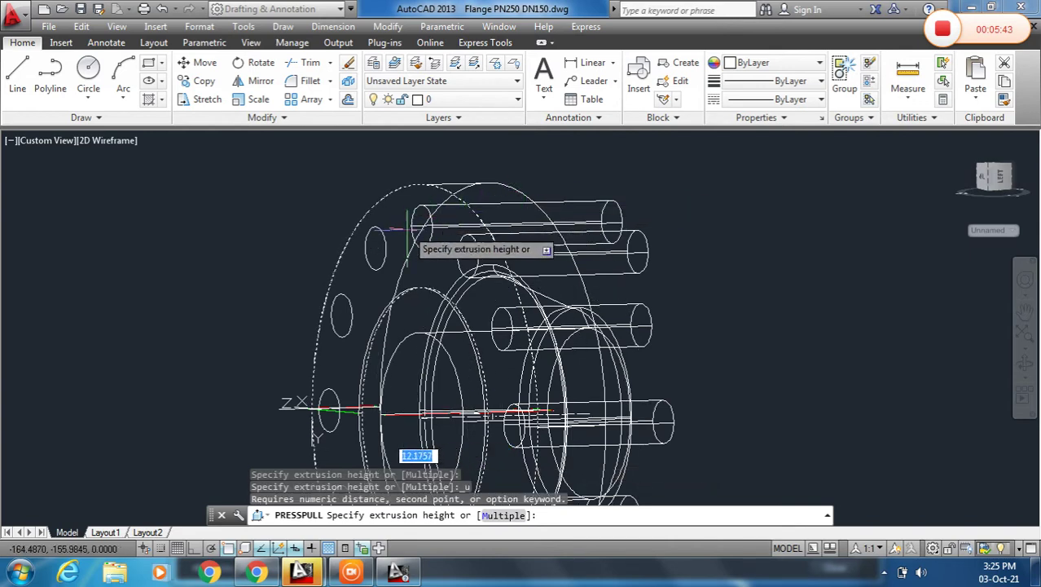
key("Escape")
left_click(381, 234)
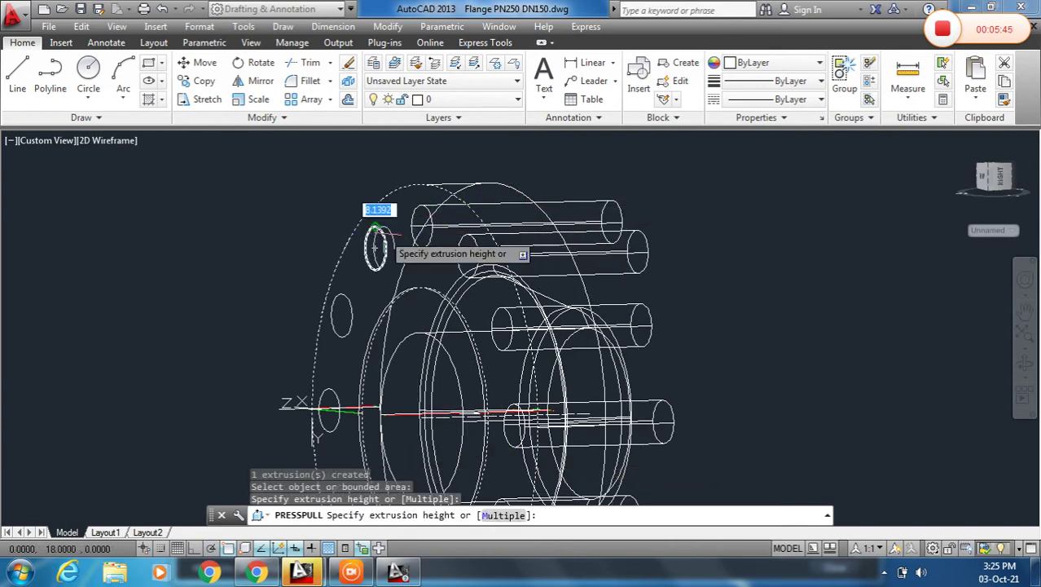
left_click(457, 204)
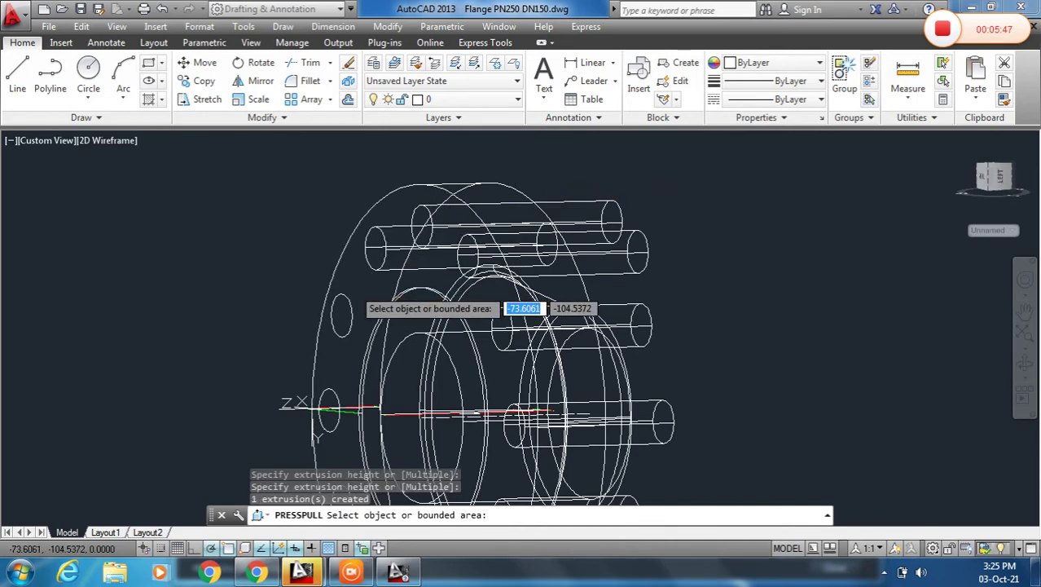
left_click(346, 300)
middle_click_drag(342, 315, 391, 293, "shift")
left_click(365, 326)
middle_click_drag(366, 326, 358, 383, "shift")
scroll(359, 381, "up", 5)
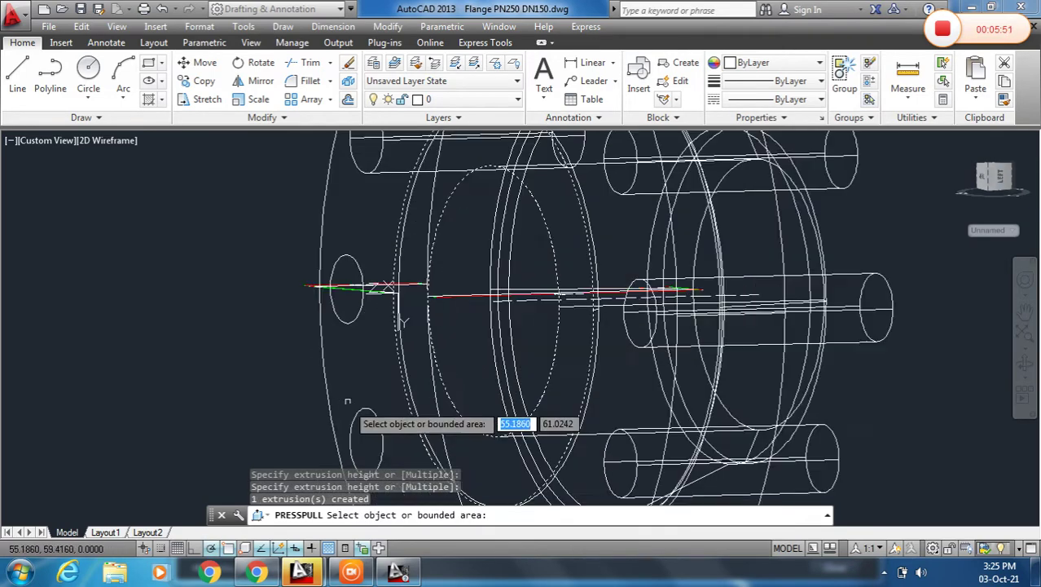
left_click(351, 277)
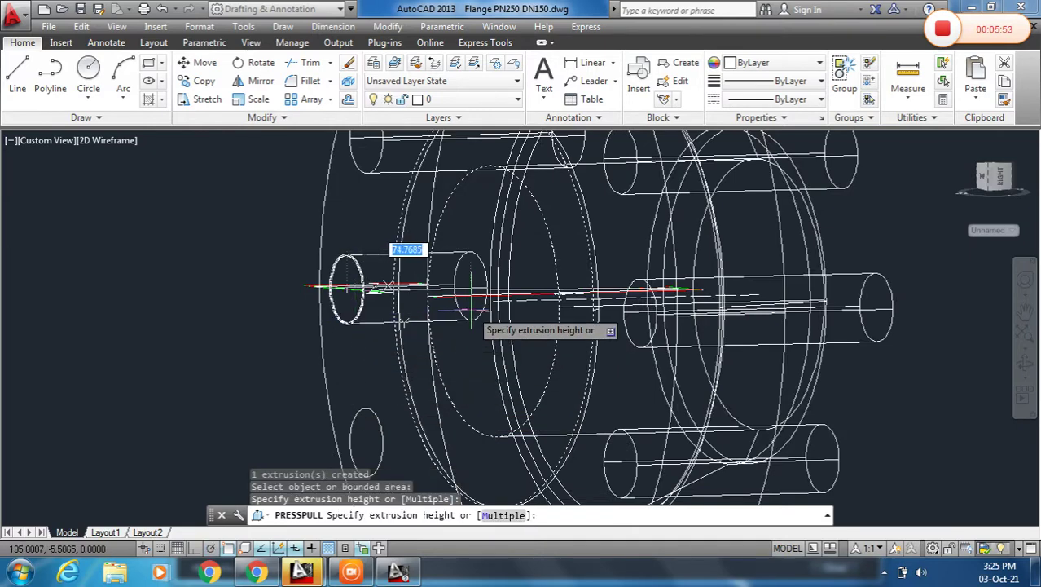
left_click(452, 273)
middle_click_drag(452, 273, 461, 330, "shift")
scroll(460, 330, "down", 5)
scroll(458, 325, "up", 3)
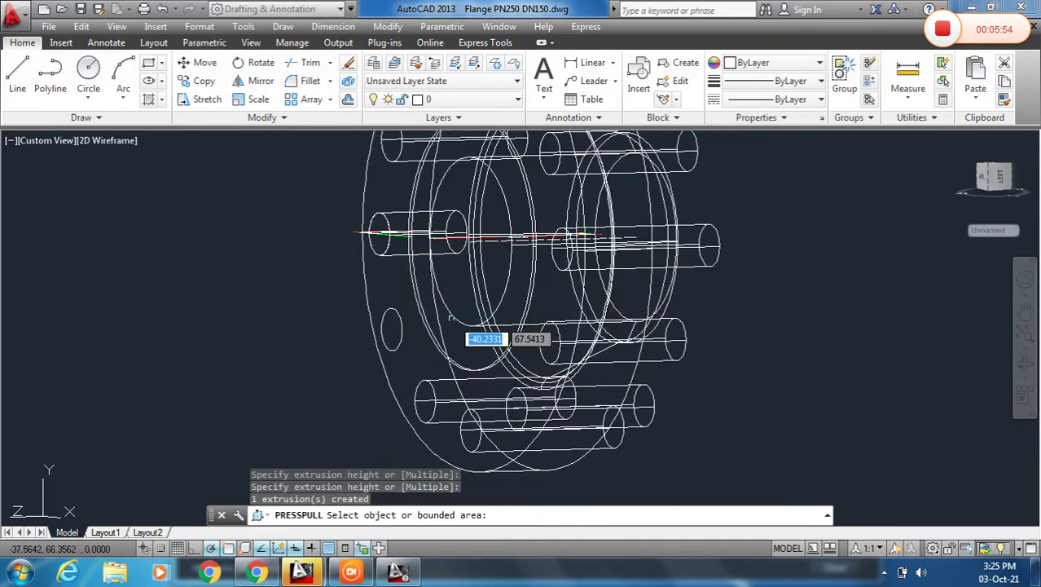
left_click(399, 338)
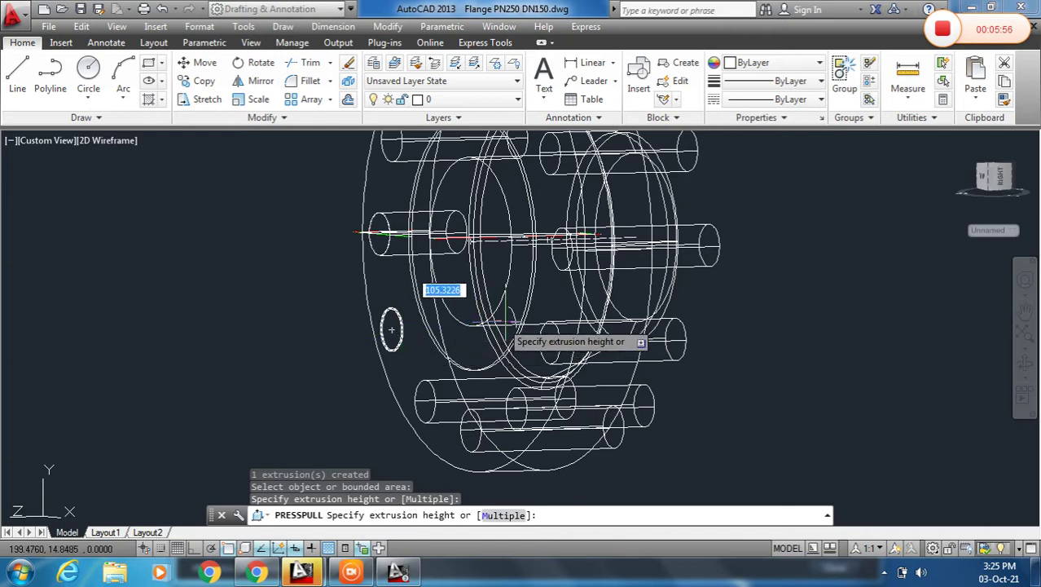
left_click(522, 332)
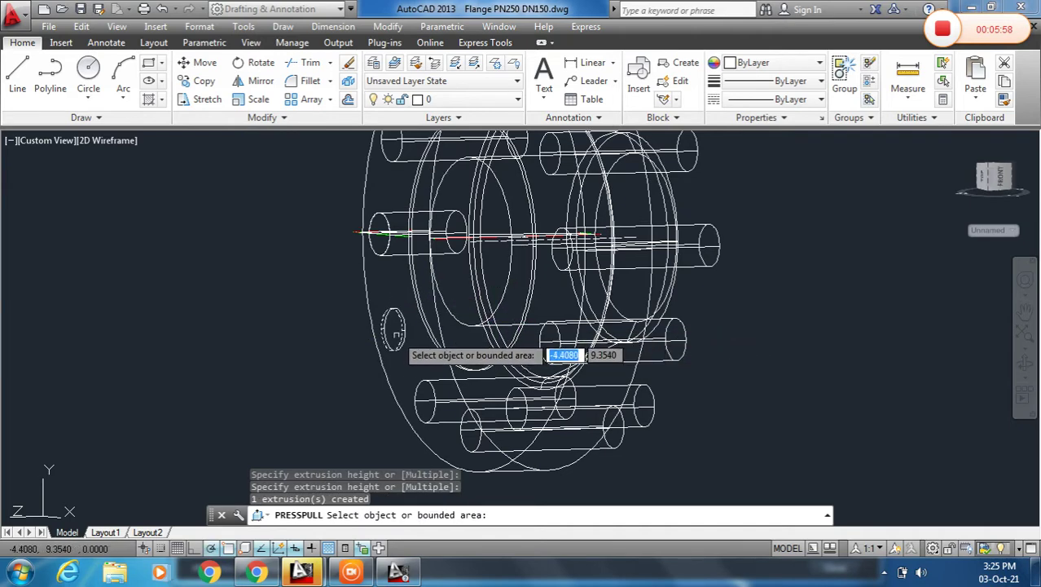
key("ctrl+z")
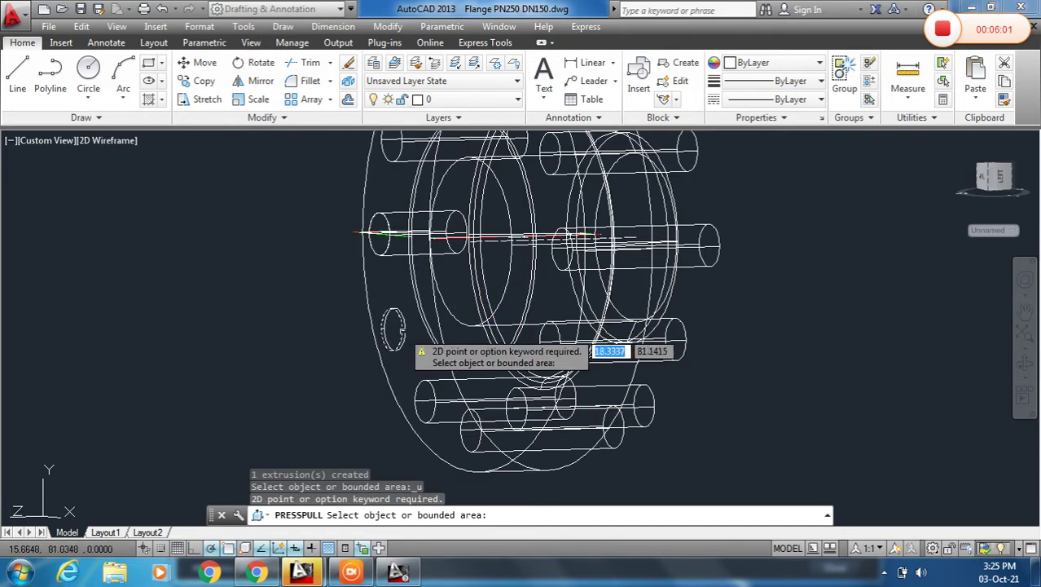
End the extrusion command, then undo and redo the last extrusion
key("Return")
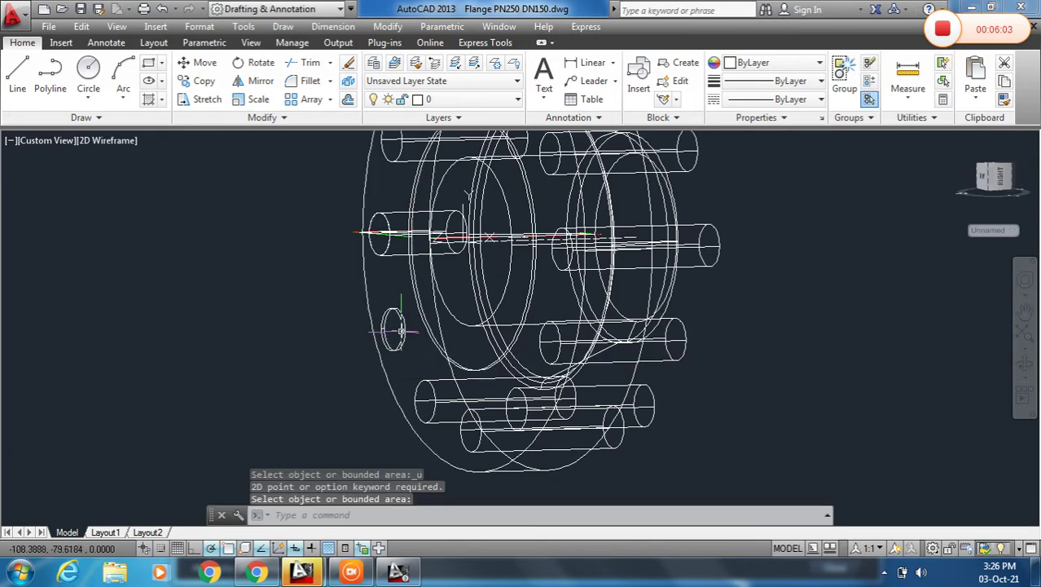
key("ctrl+z")
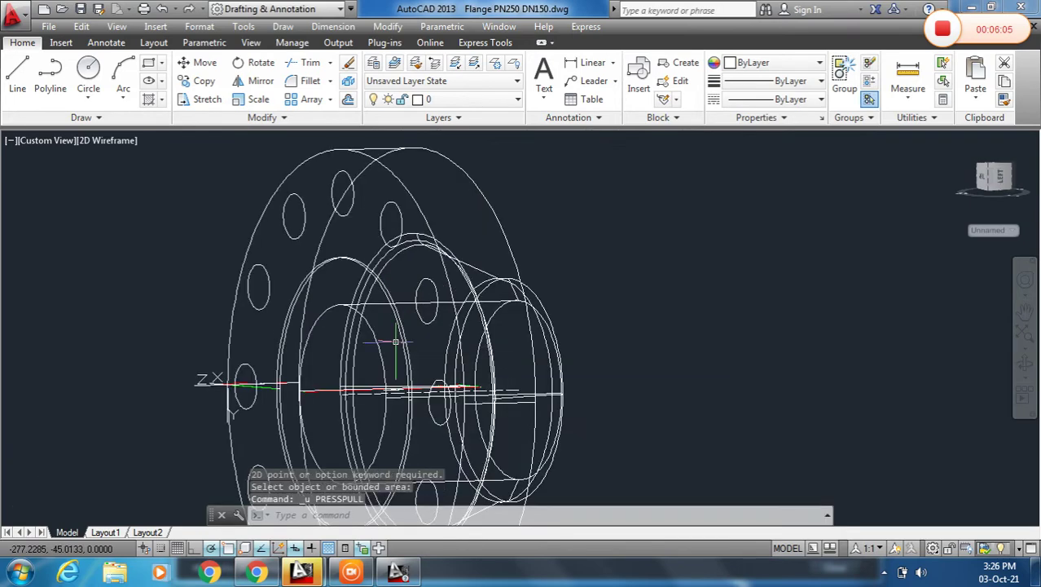
key("ctrl+y")
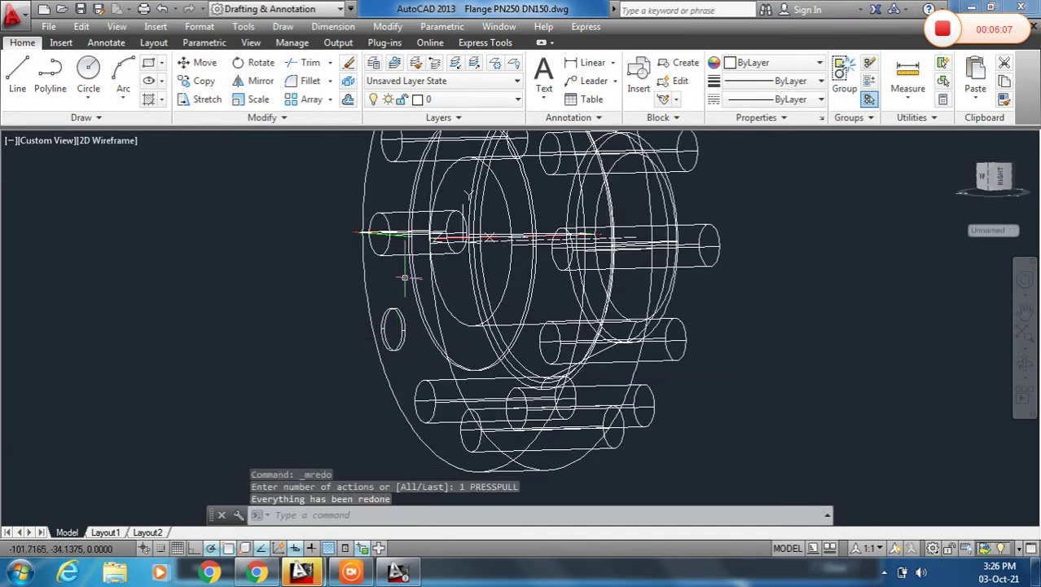
scroll(413, 303, "down", 2)
scroll(412, 303, "up", 6)
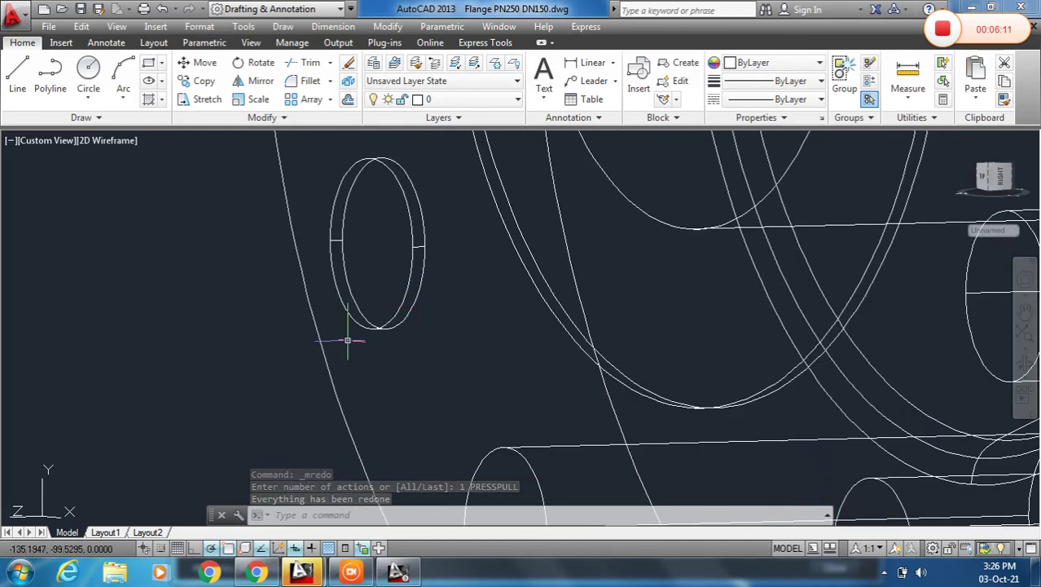
Press-pull the final bolt-hole circle into a cylinder with PRESSPULL
type("PRESSPULL")
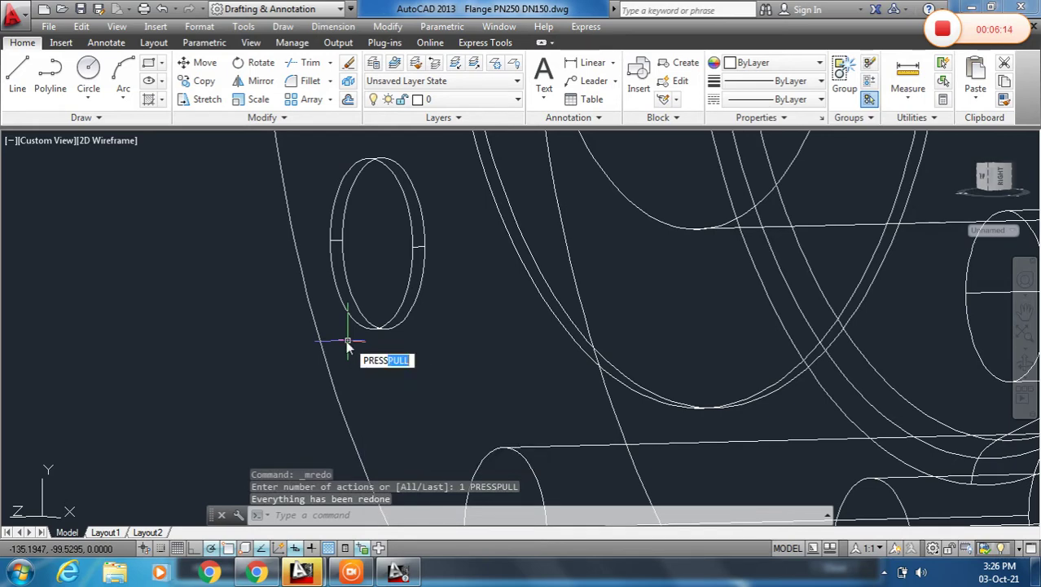
key("Return")
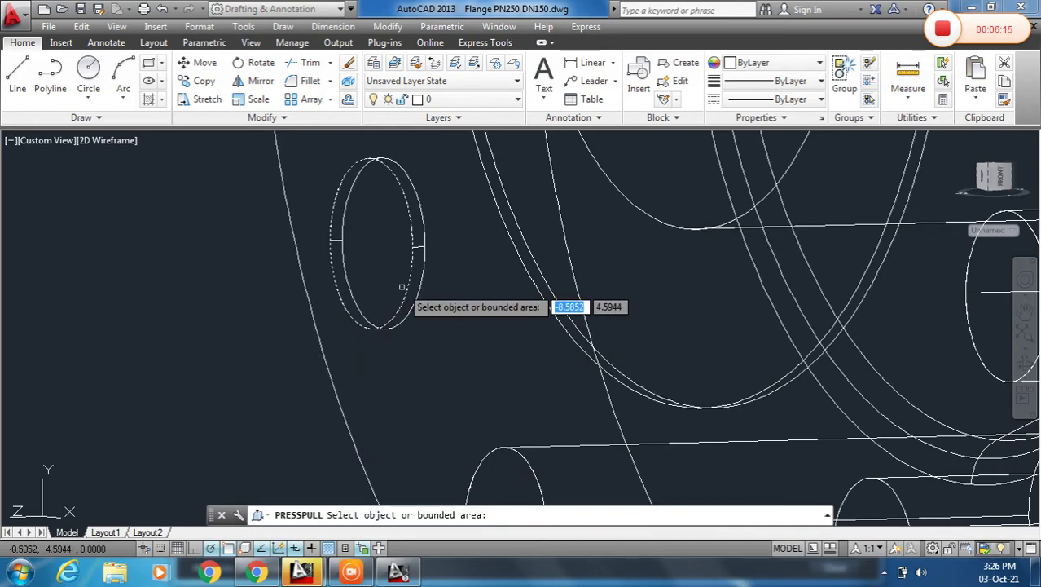
left_click(413, 249)
scroll(395, 273, "down", 5)
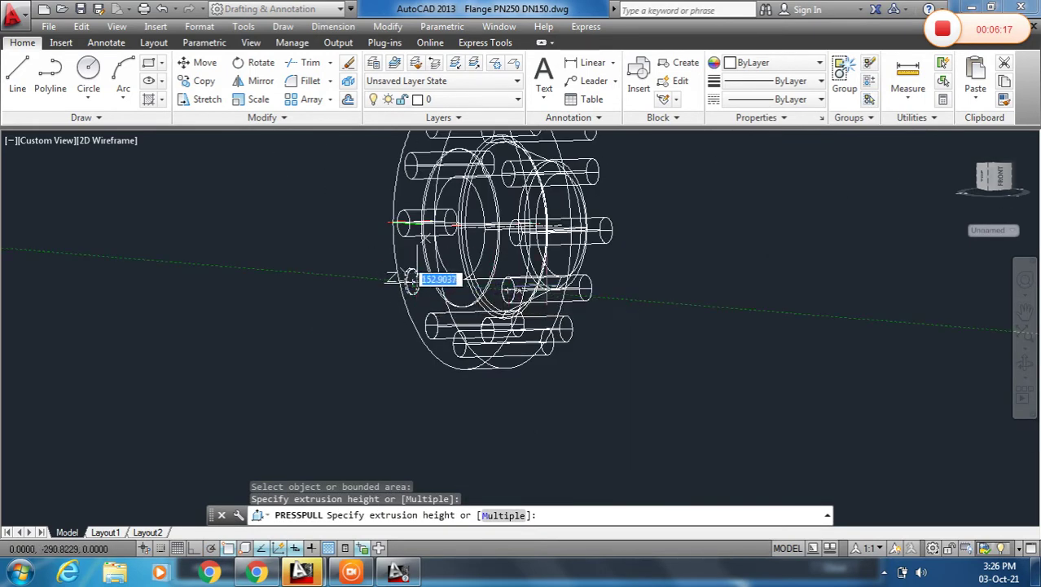
left_click(644, 276)
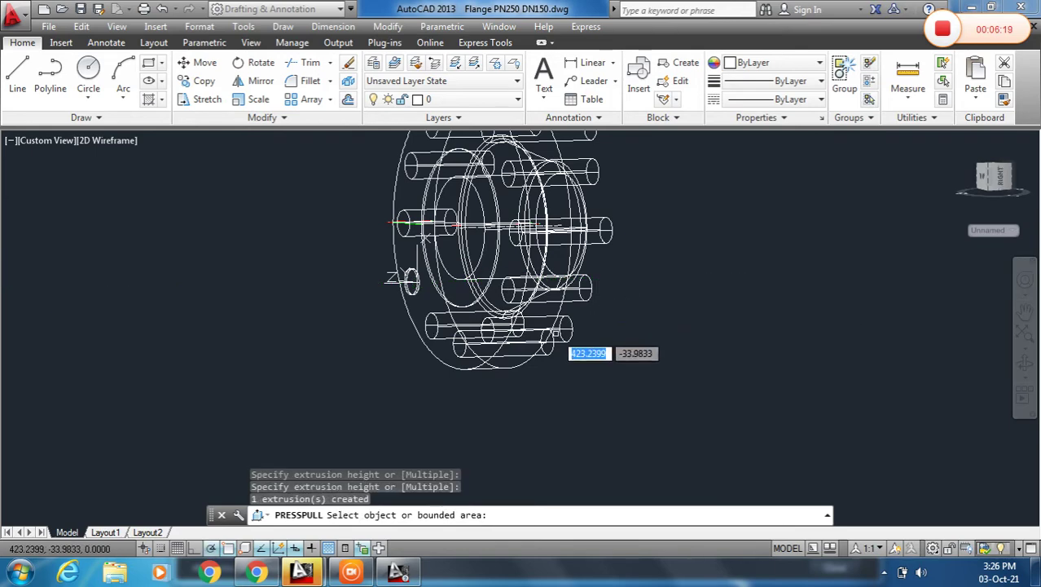
key("Escape")
scroll(481, 237, "up", 2)
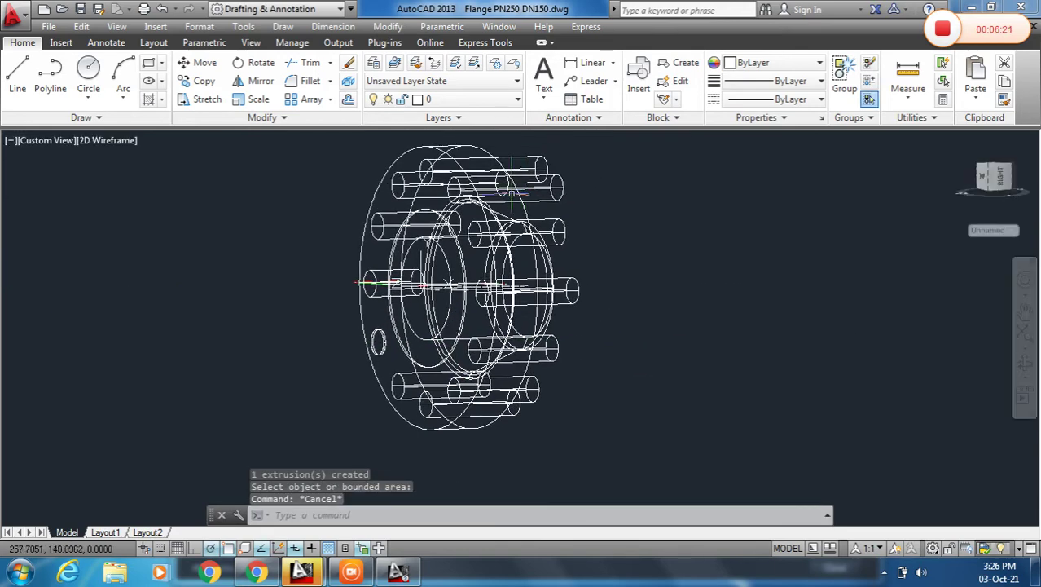
Switch the viewport visual style to Realistic
left_click(116, 142)
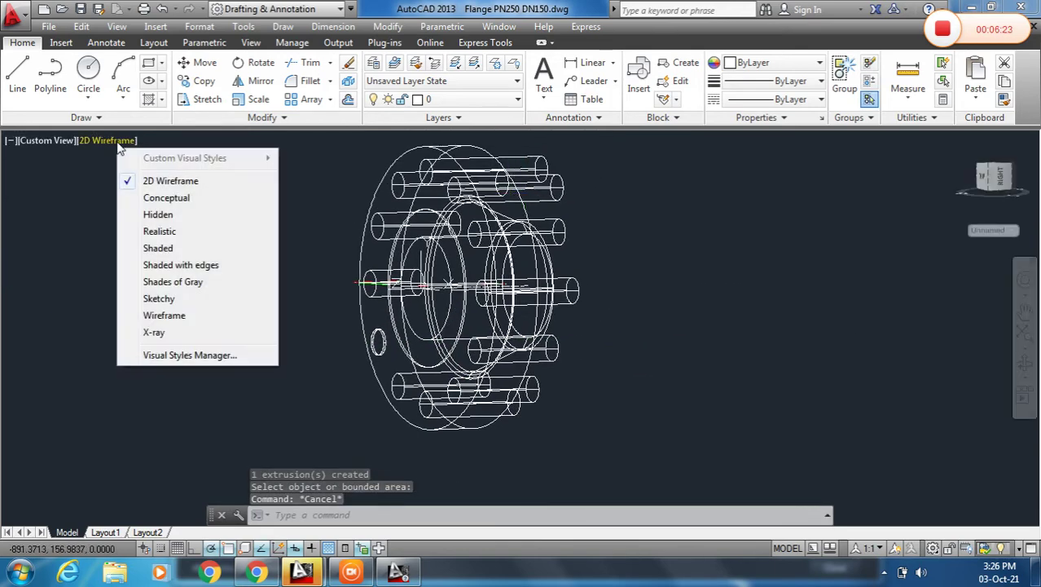
left_click(181, 232)
scroll(559, 243, "up", 4)
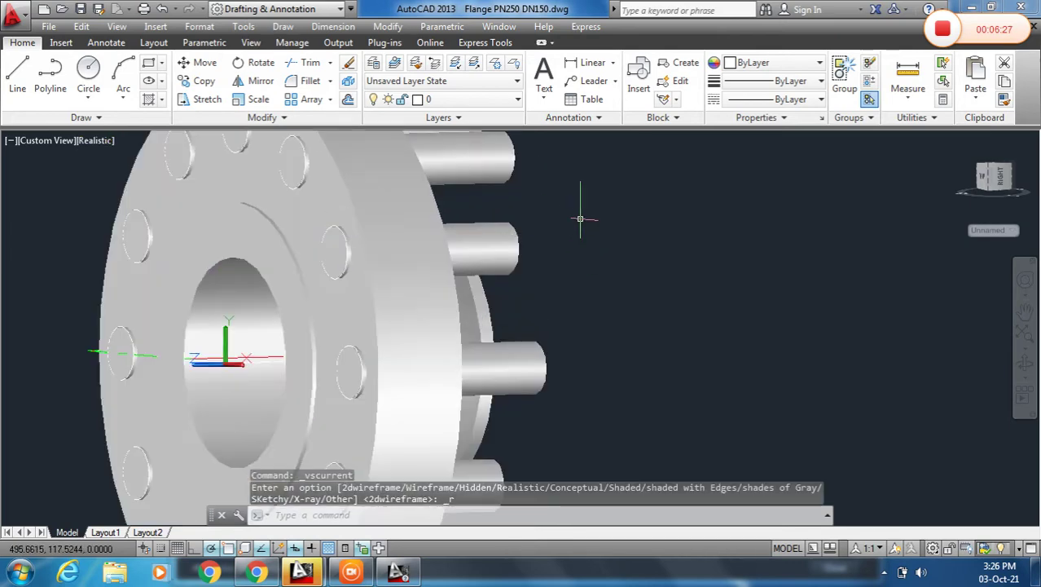
scroll(608, 226, "down", 6)
scroll(523, 255, "up", 2)
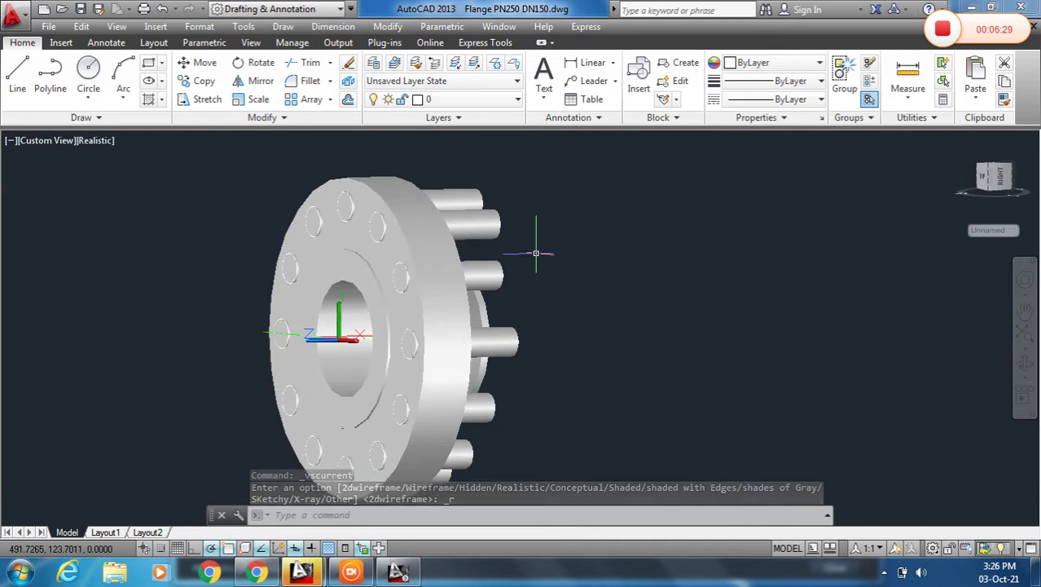
Start SUBTRACT with the flange as the base solid and select six bolt cylinders
type("su")
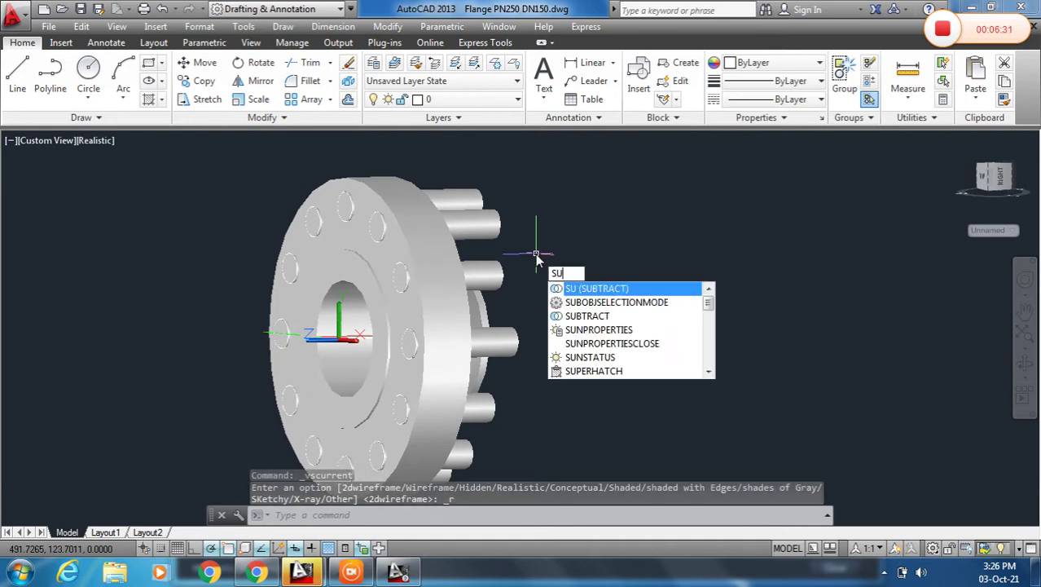
type("bs")
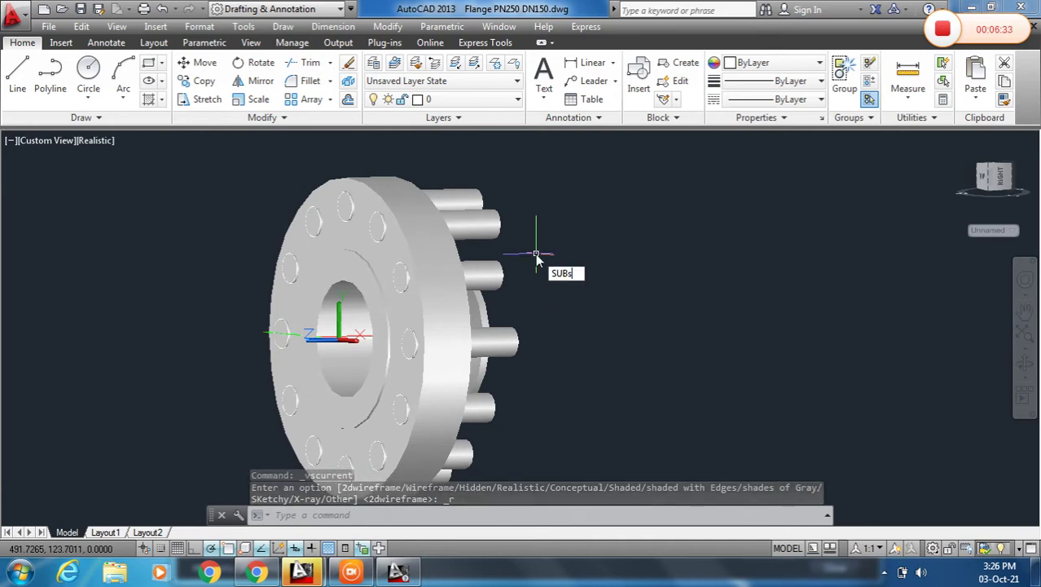
key("BackSpace")
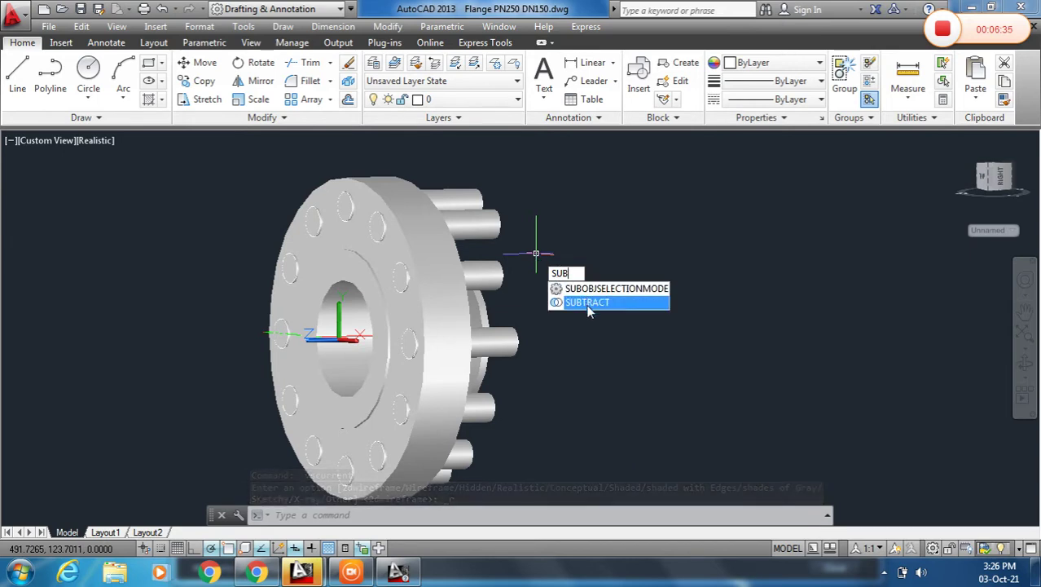
left_click(588, 310)
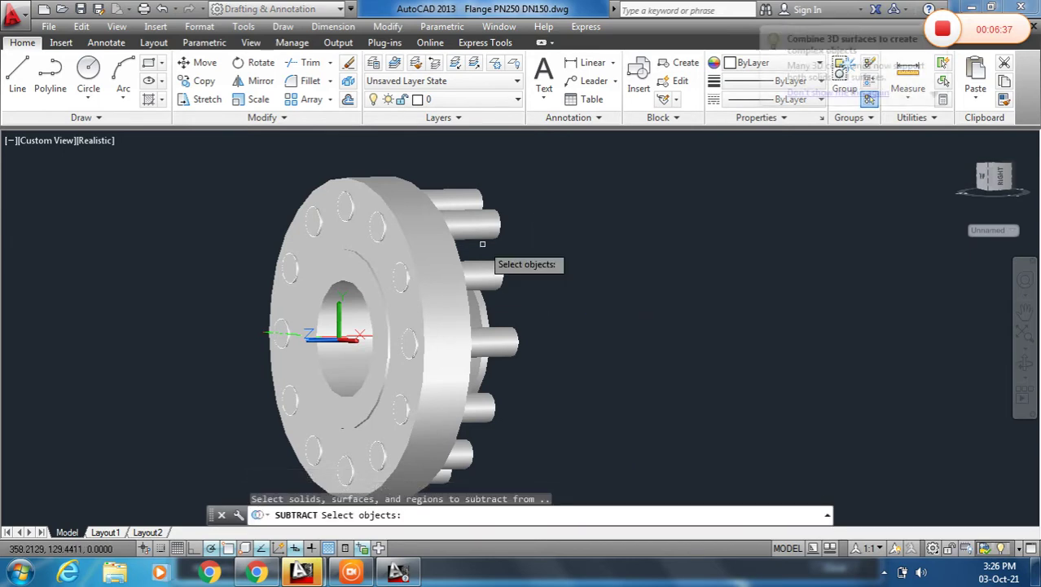
left_click(425, 317)
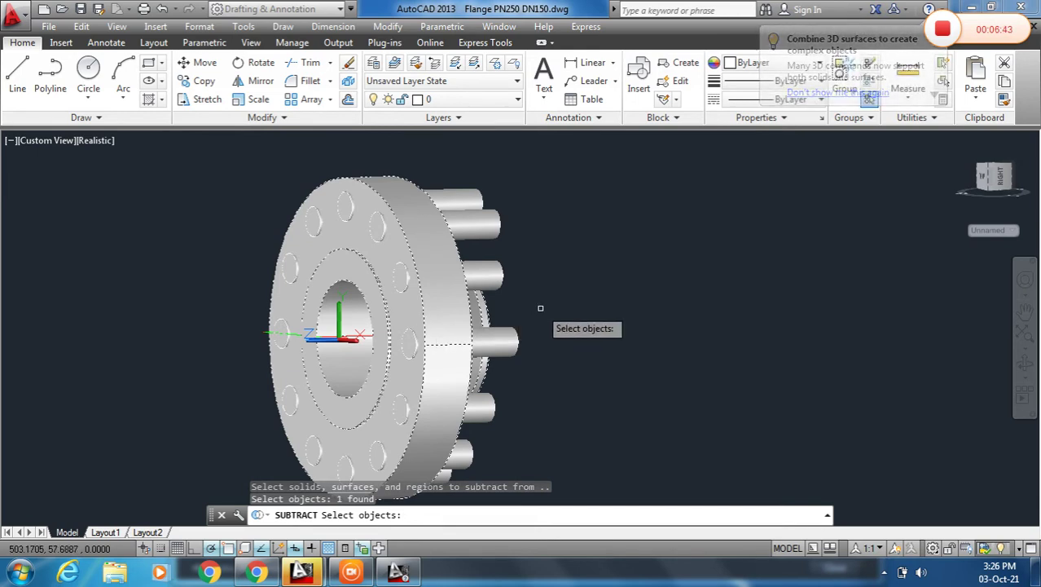
key("Return")
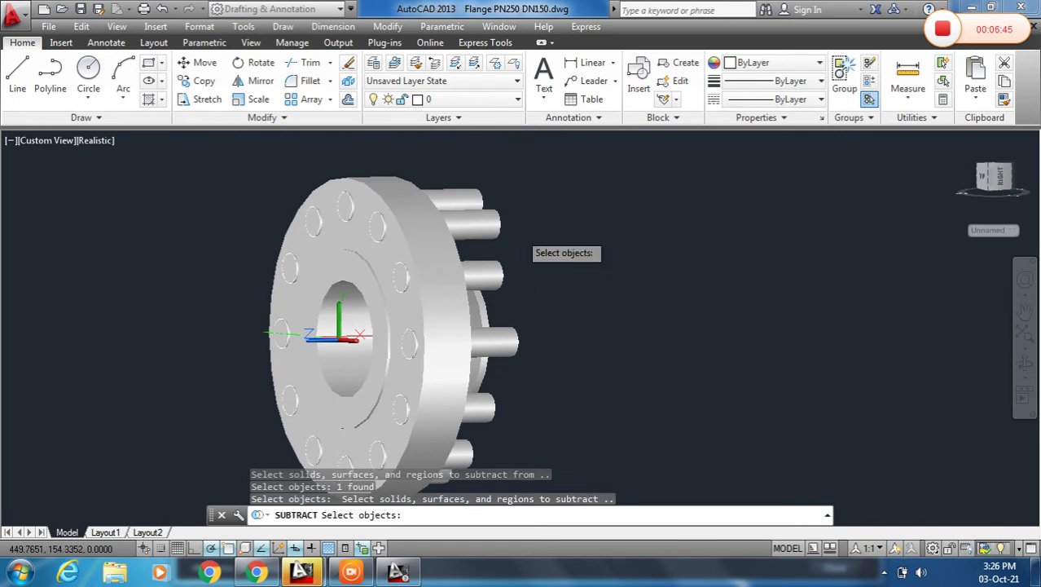
left_click(499, 222)
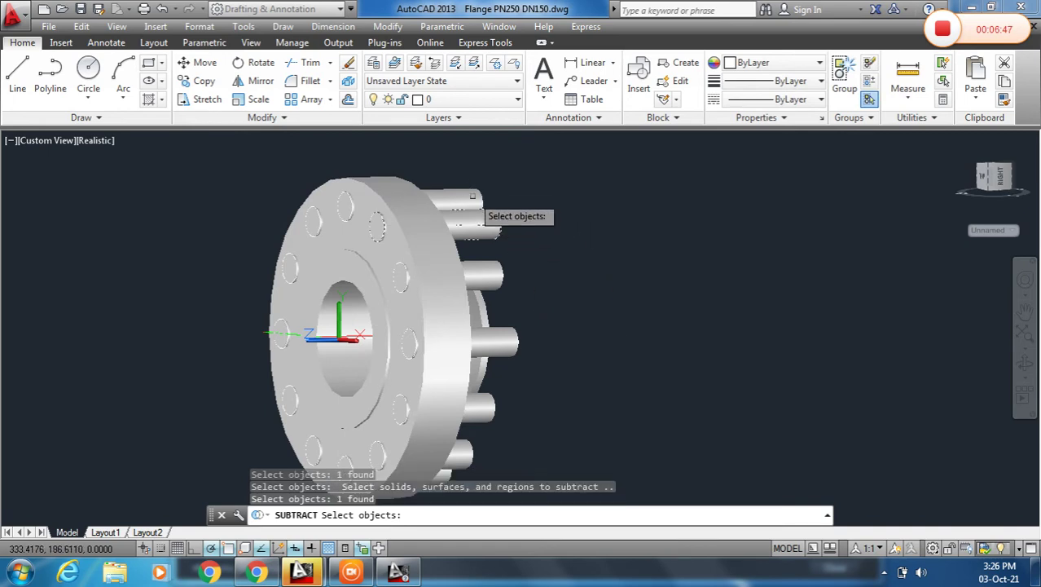
left_click(473, 194)
left_click(507, 278)
left_click(509, 330)
scroll(534, 278, "down", 3)
scroll(528, 318, "up", 4)
left_click(494, 364)
left_click(470, 414)
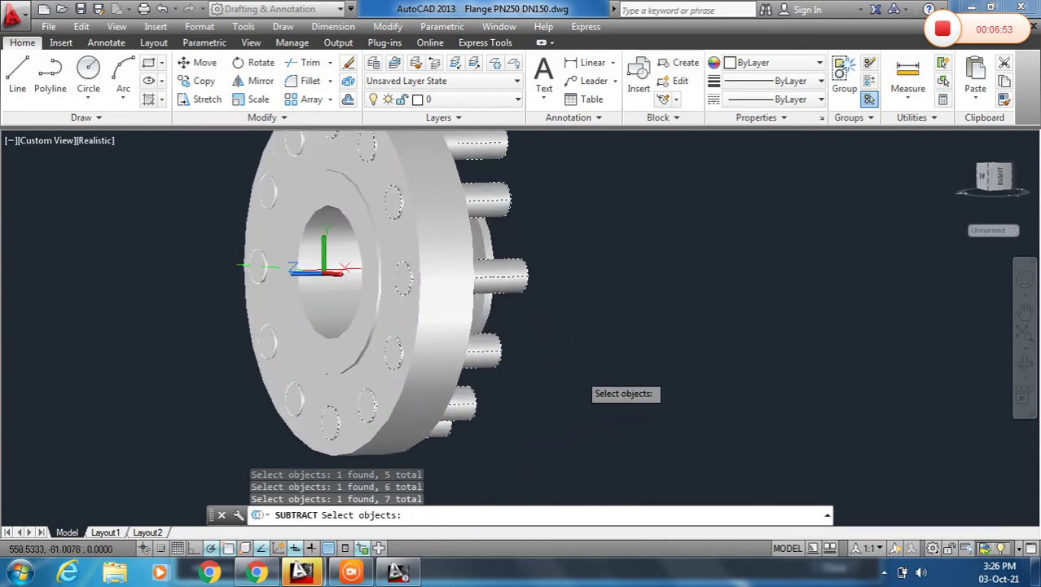
Pick the remaining bolt cylinders, using selection cycling where they overlap, and finish the subtraction
middle_click_drag(581, 342, 454, 363, "shift")
left_click(399, 402)
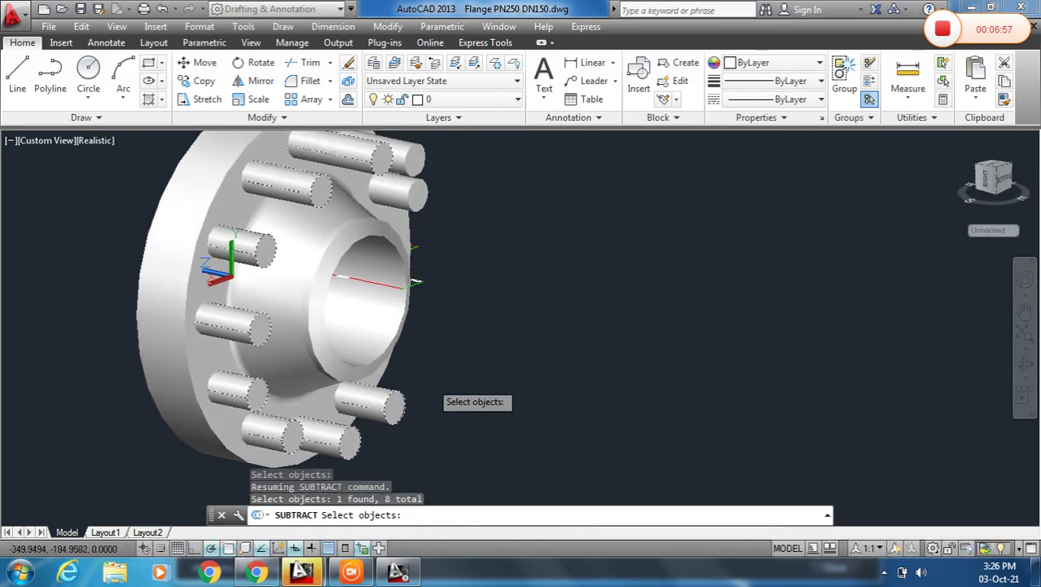
middle_click_drag(522, 283, 503, 302, "shift")
left_click(431, 200)
middle_click_drag(430, 200, 444, 260, "shift")
left_click(423, 189)
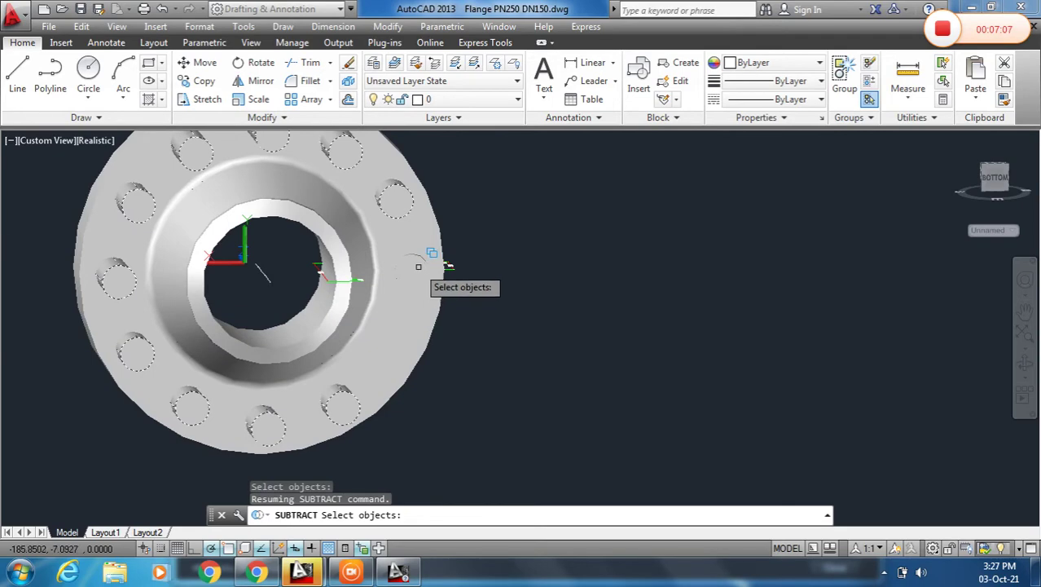
left_click(418, 266)
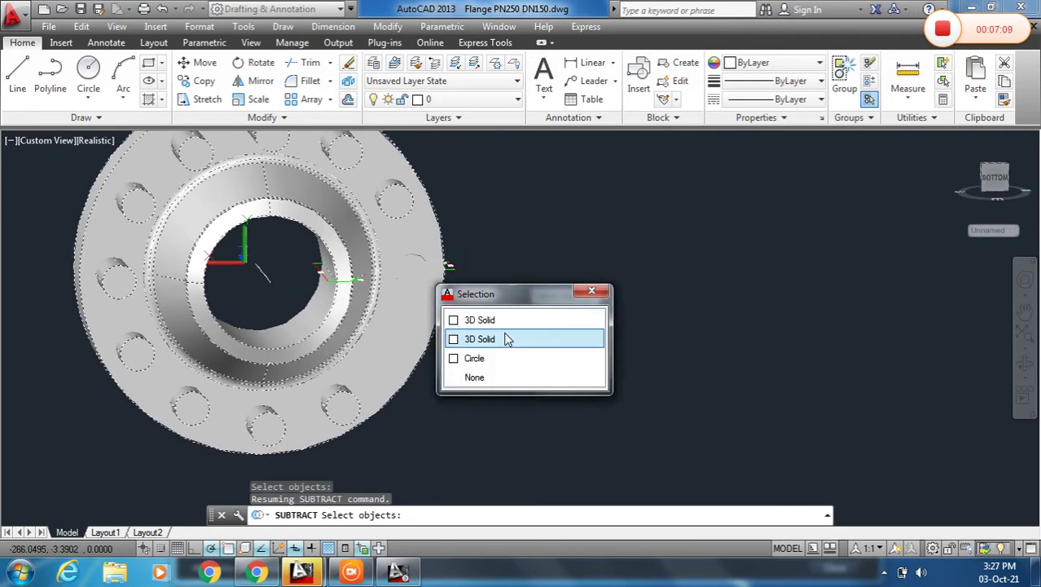
left_click(477, 321)
middle_click_drag(449, 264, 558, 277, "shift")
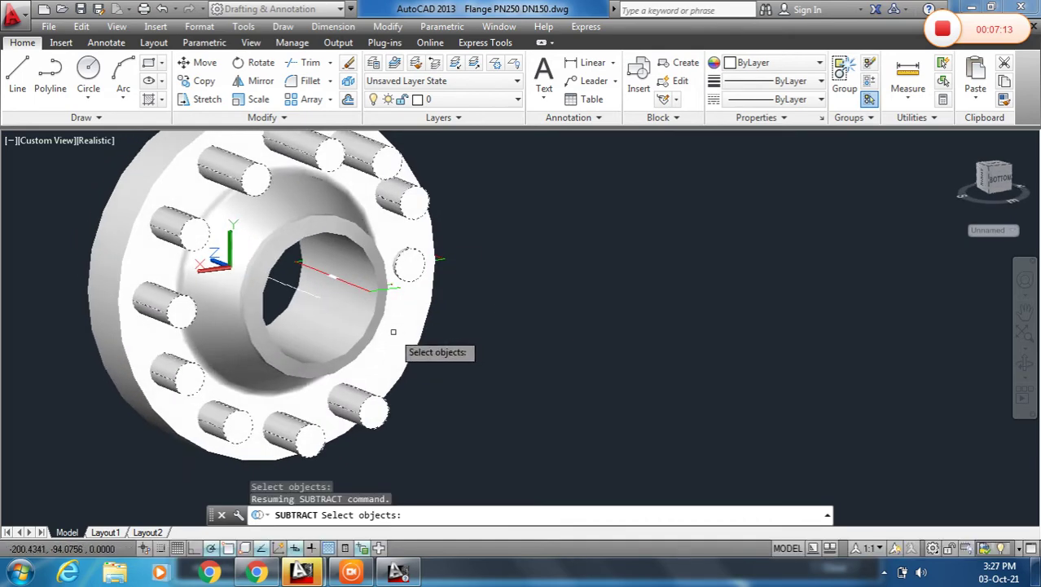
key("Return")
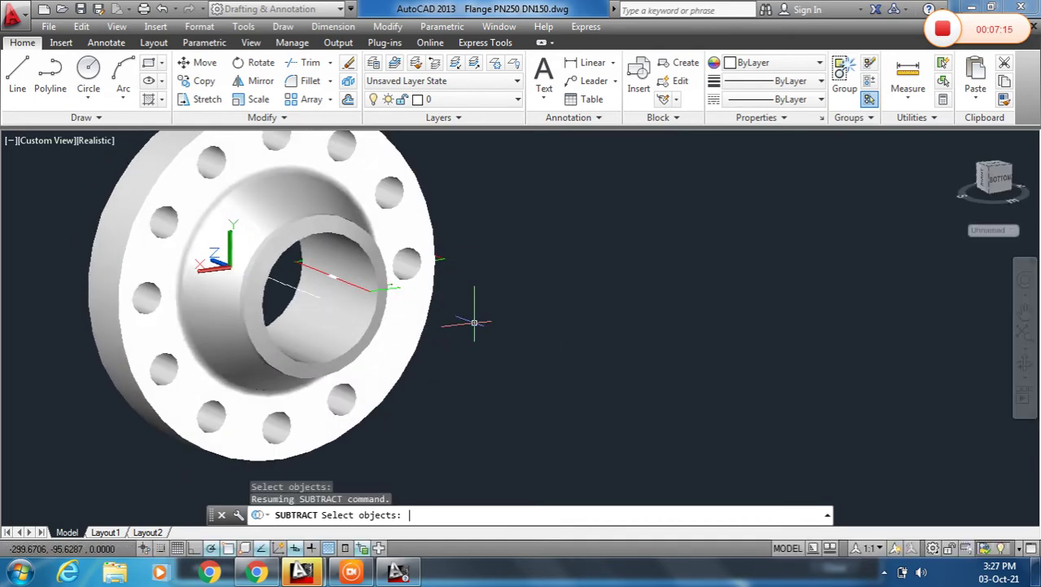
Delete the leftover solid sitting in one bolt hole, chosen via selection cycling
middle_click_drag(476, 281, 204, 298, "shift")
scroll(436, 396, "up", 2)
scroll(383, 358, "down", 1)
left_click(371, 346)
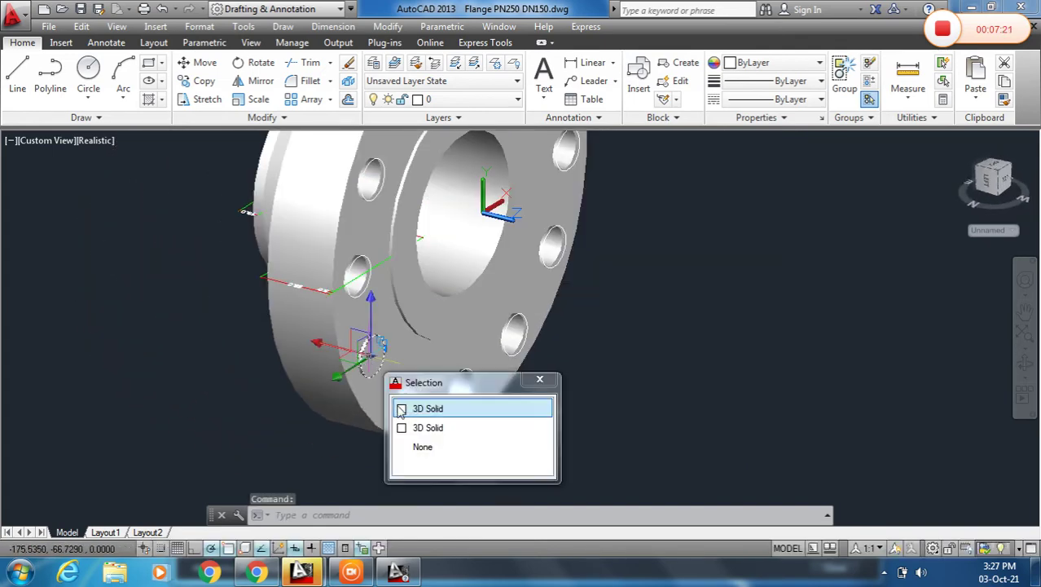
left_click(428, 410)
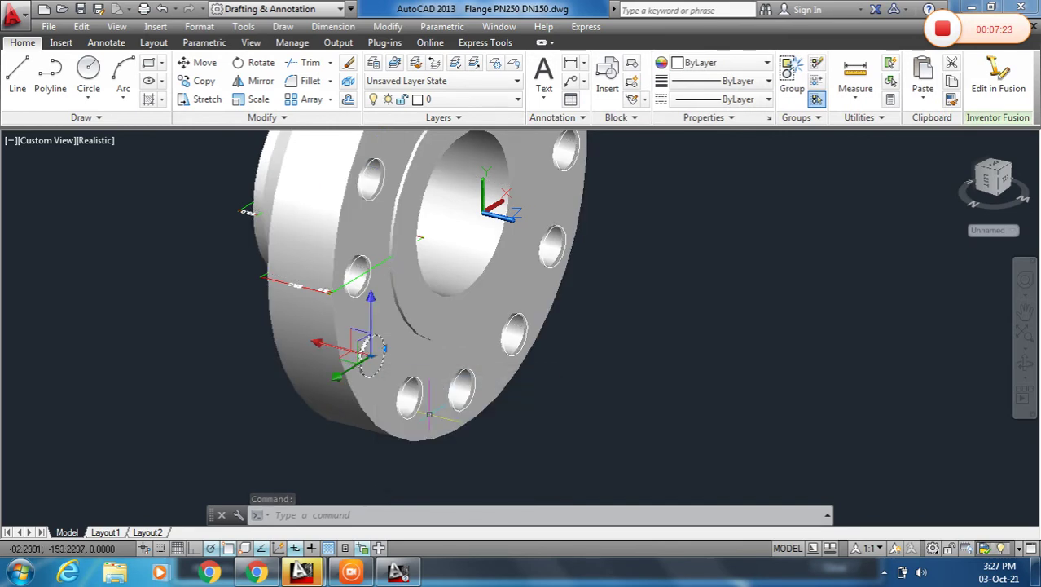
key("Delete")
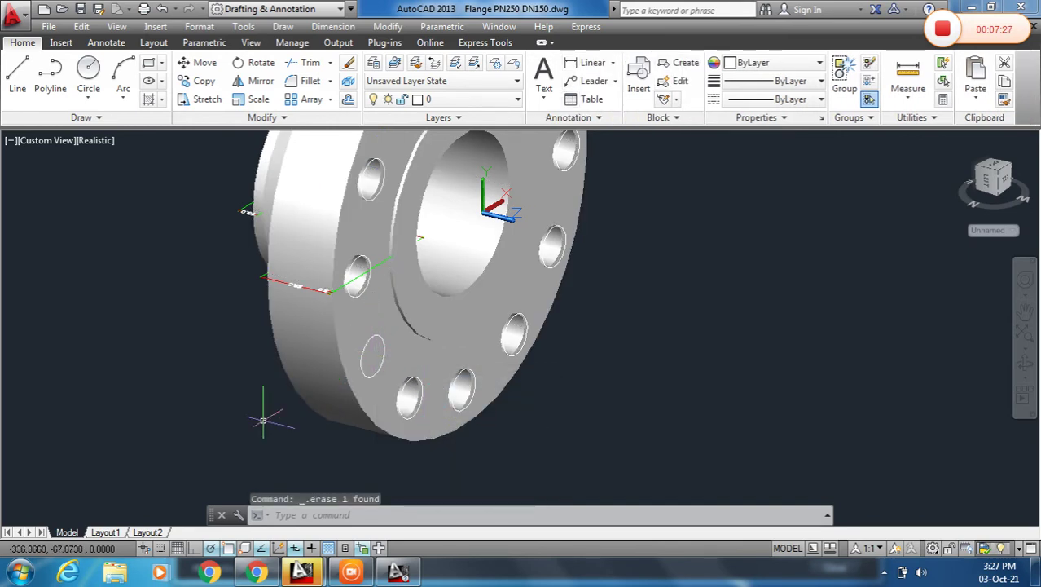
Press-pull that empty bolt-hole outline into a new cylinder
type("PRESs")
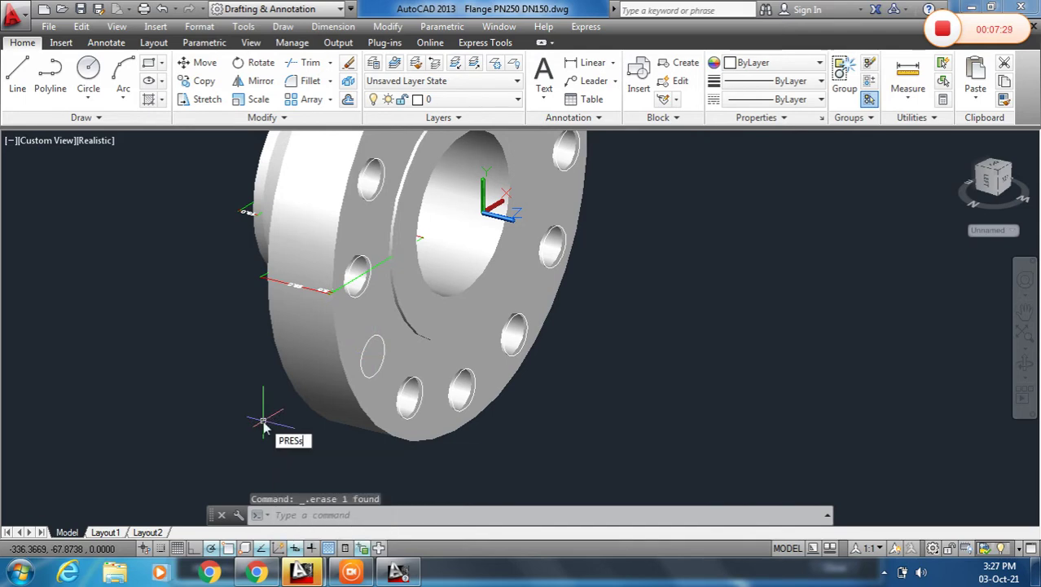
key("Return")
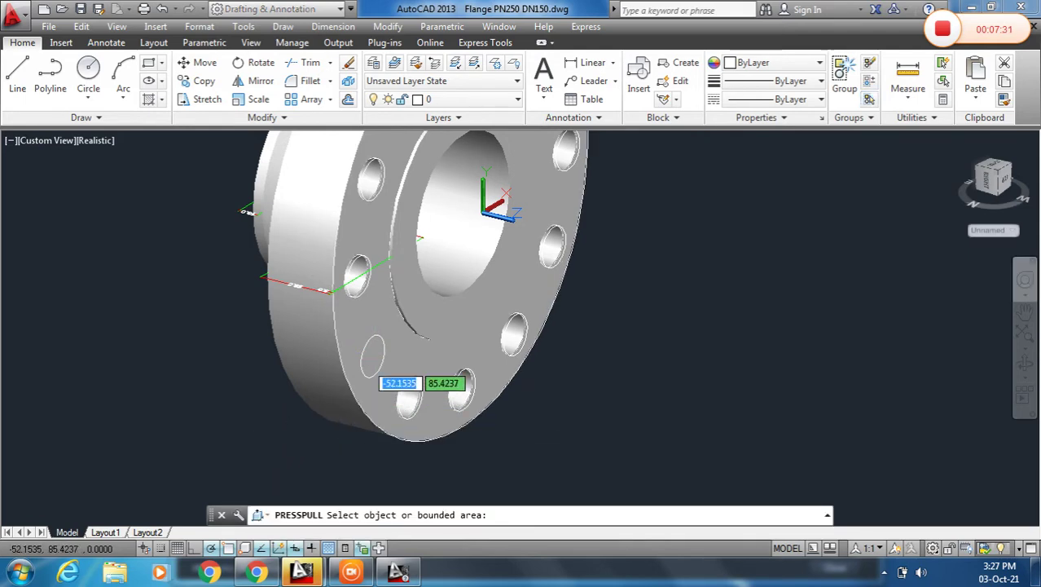
left_click(363, 359)
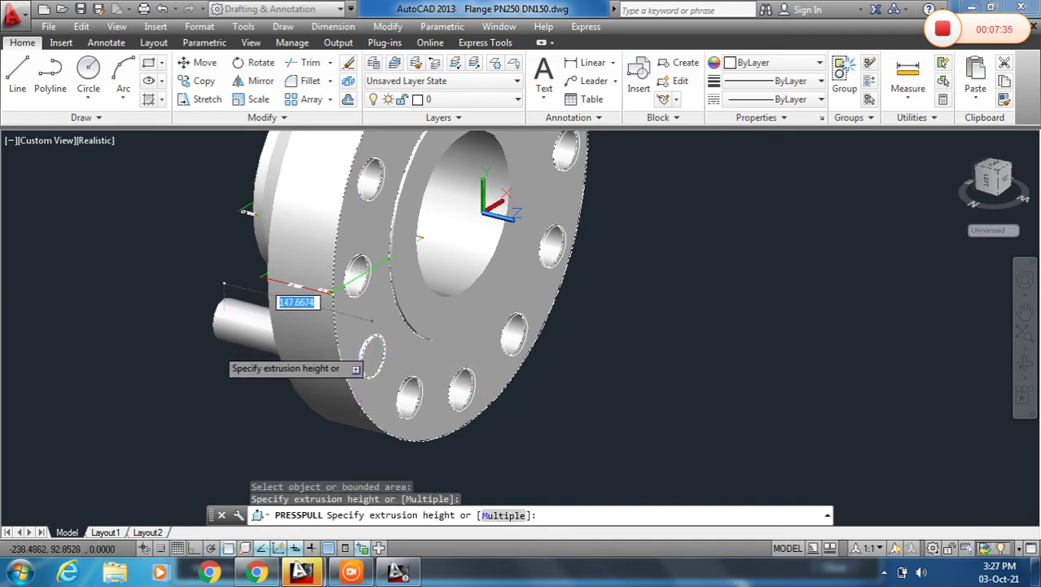
left_click(230, 397)
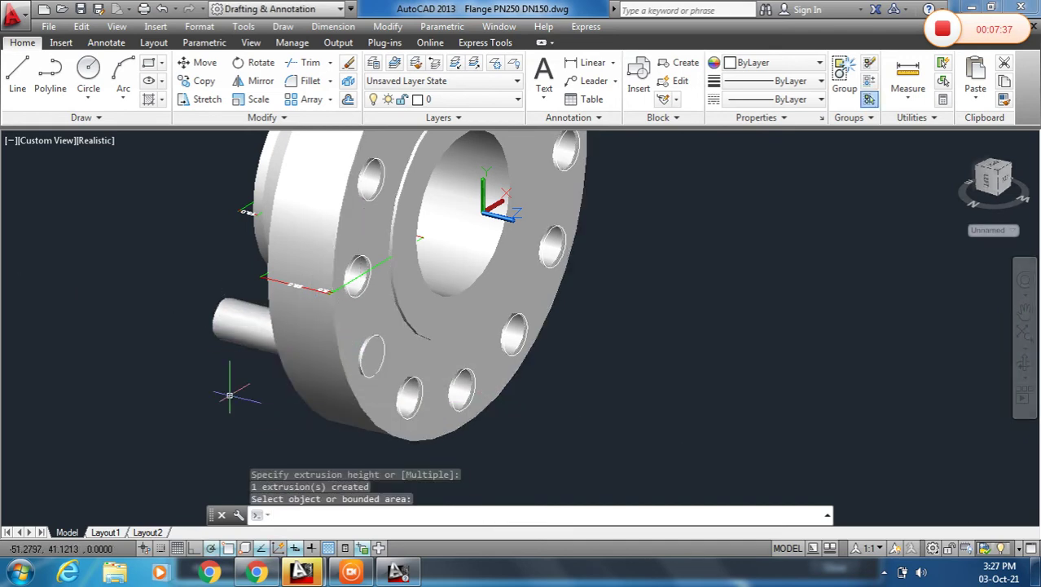
Subtract the protruding cylinder from the flange with SUBTRACT
type("SUb")
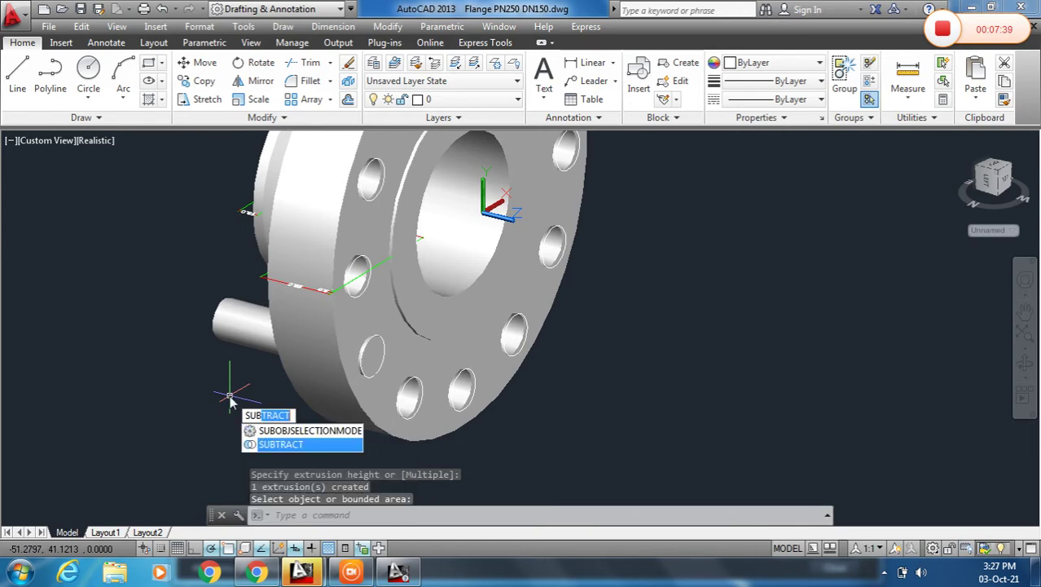
type("t")
key("Return")
left_click(329, 325)
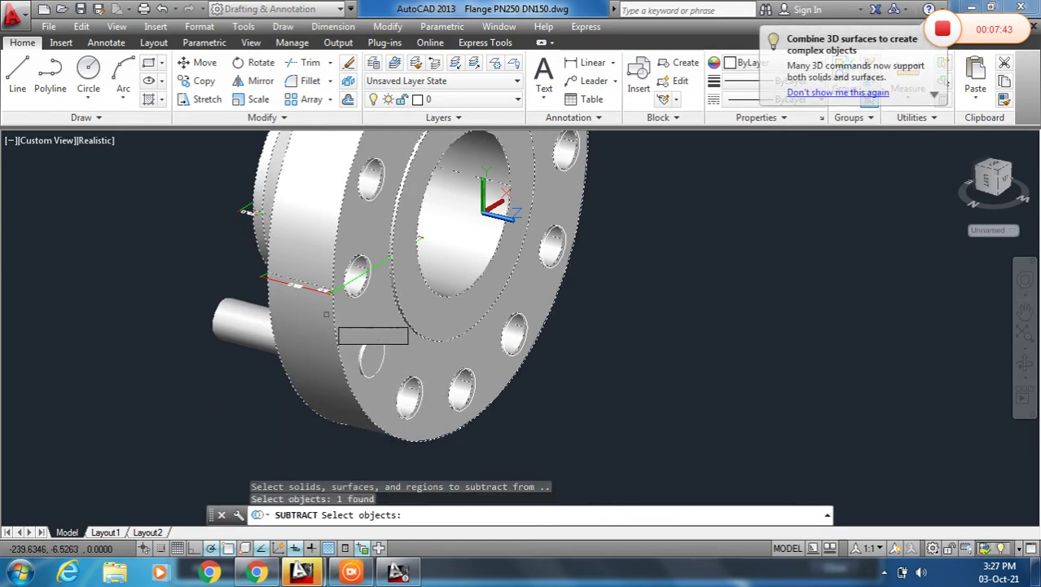
key("Return")
left_click(250, 329)
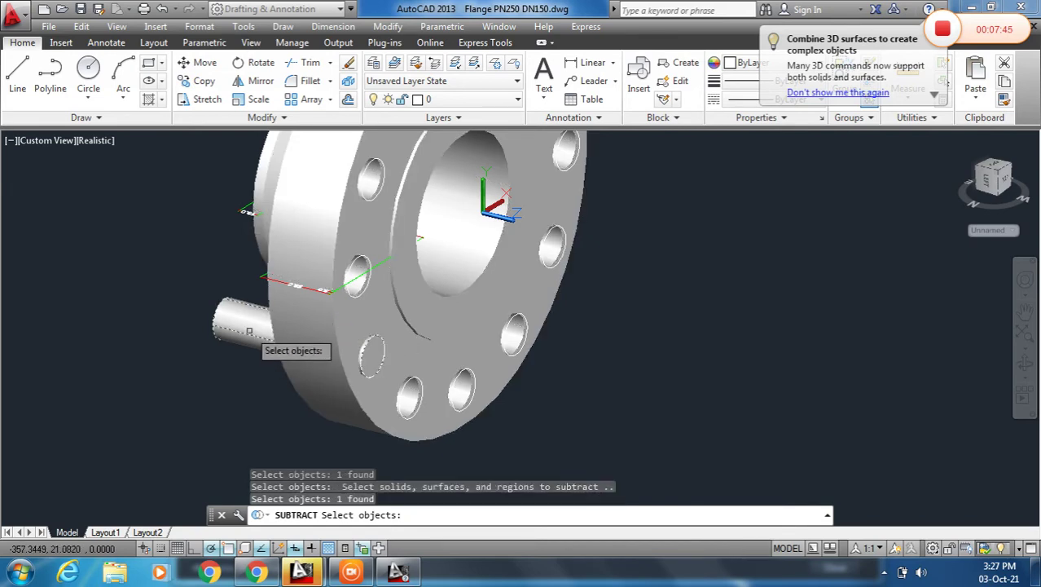
key("Return")
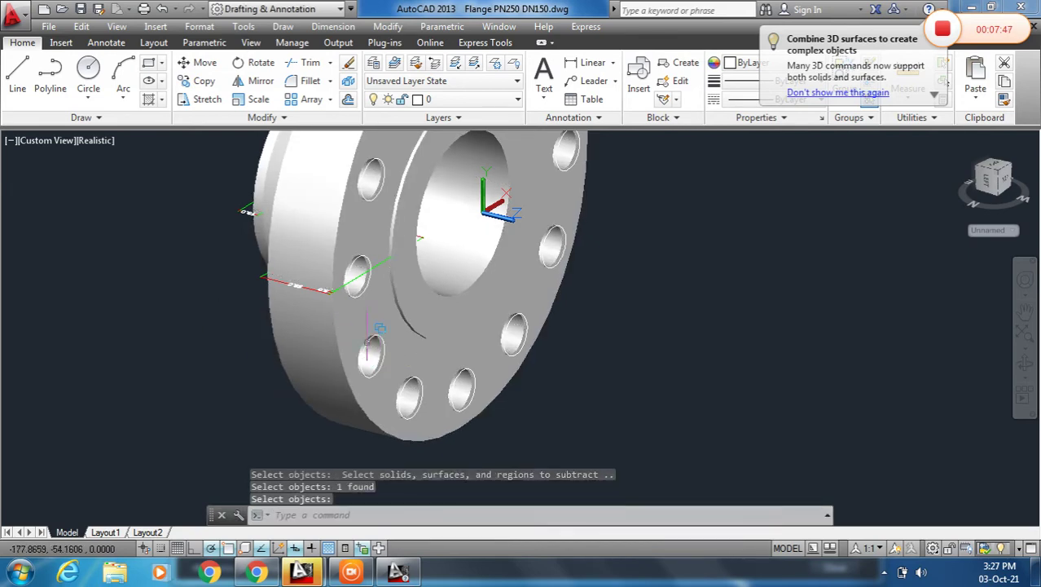
Orbit, return to the ViewCube Home view and zoom in on the flange face
middle_click_drag(348, 336, 379, 354, "shift")
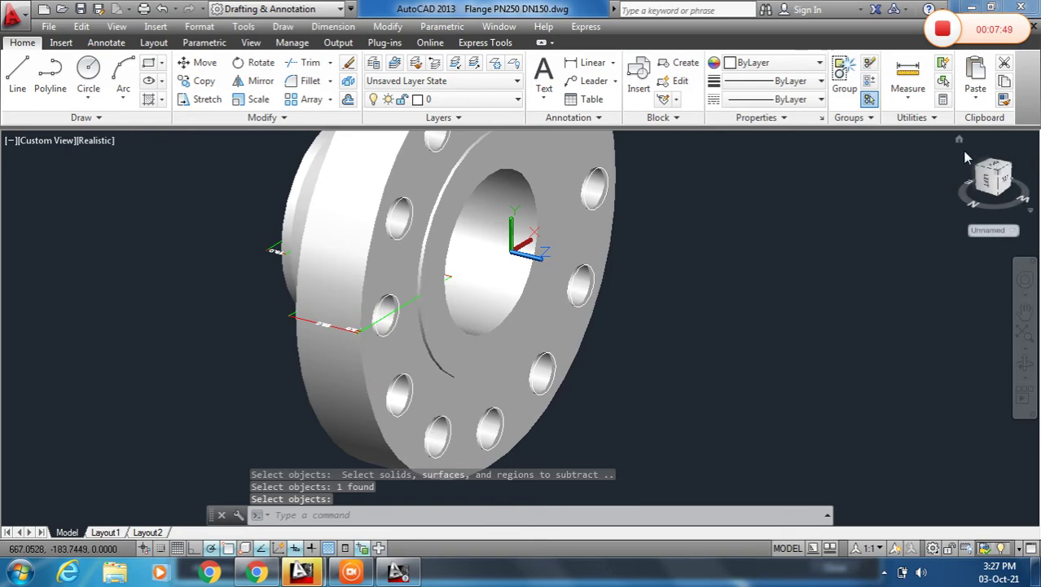
left_click(959, 140)
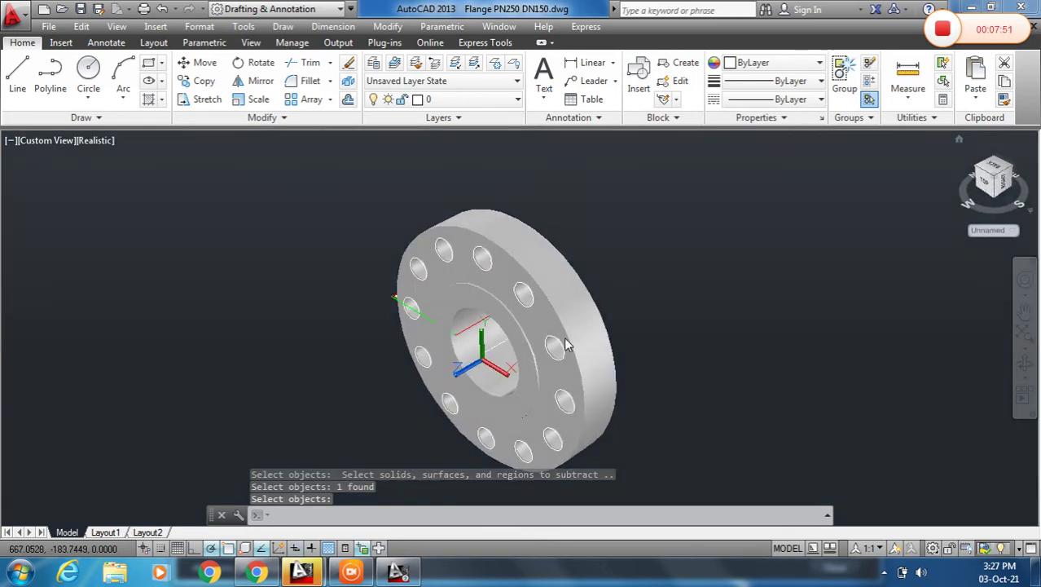
scroll(544, 358, "up", 6)
scroll(581, 366, "down", 6)
middle_click_drag(570, 359, 509, 275, "shift")
middle_click_drag(449, 211, 499, 368, "shift")
scroll(450, 291, "up", 1)
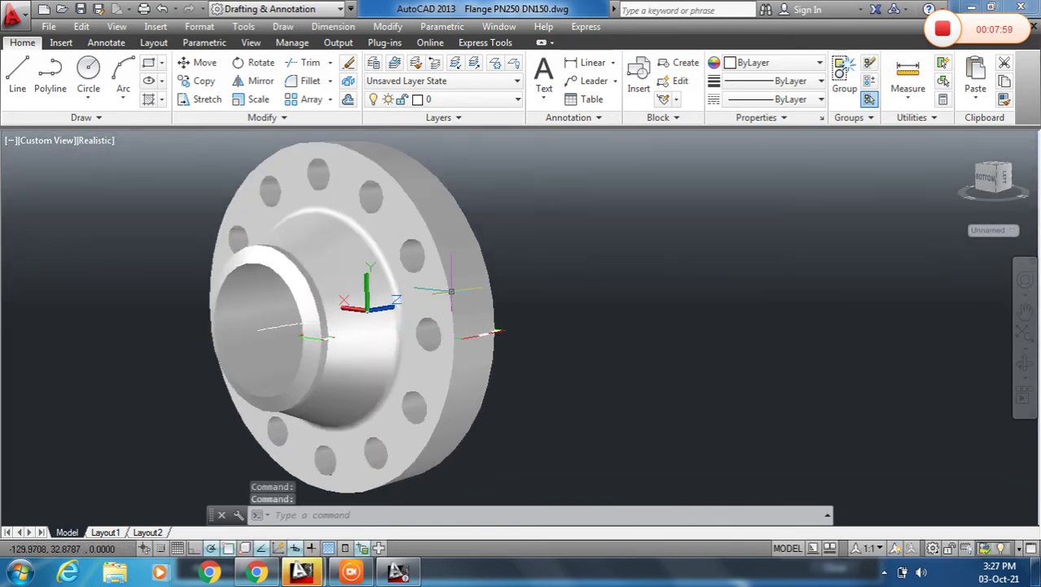
scroll(447, 244, "up", 1)
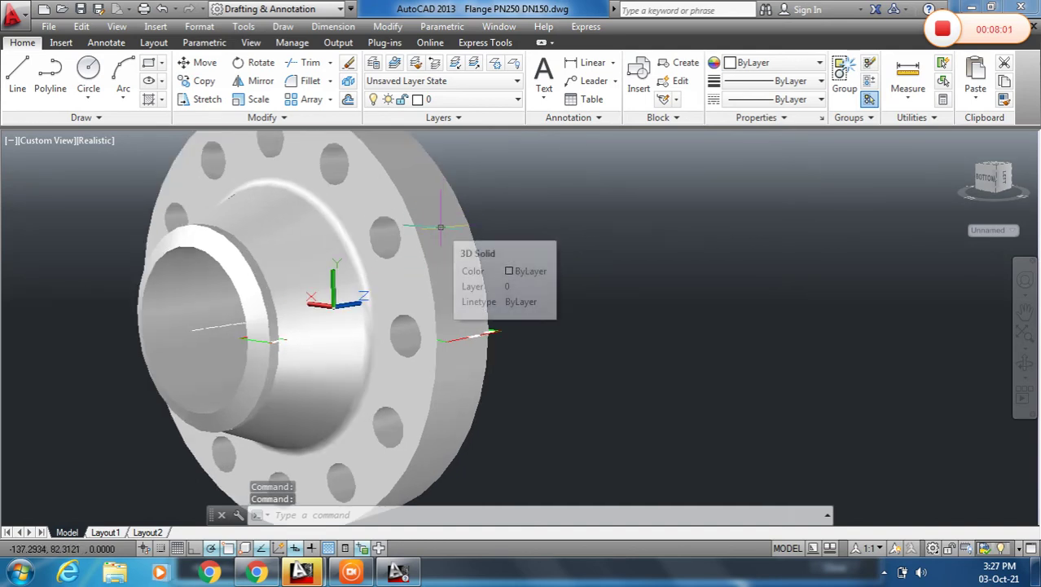
scroll(413, 236, "up", 2)
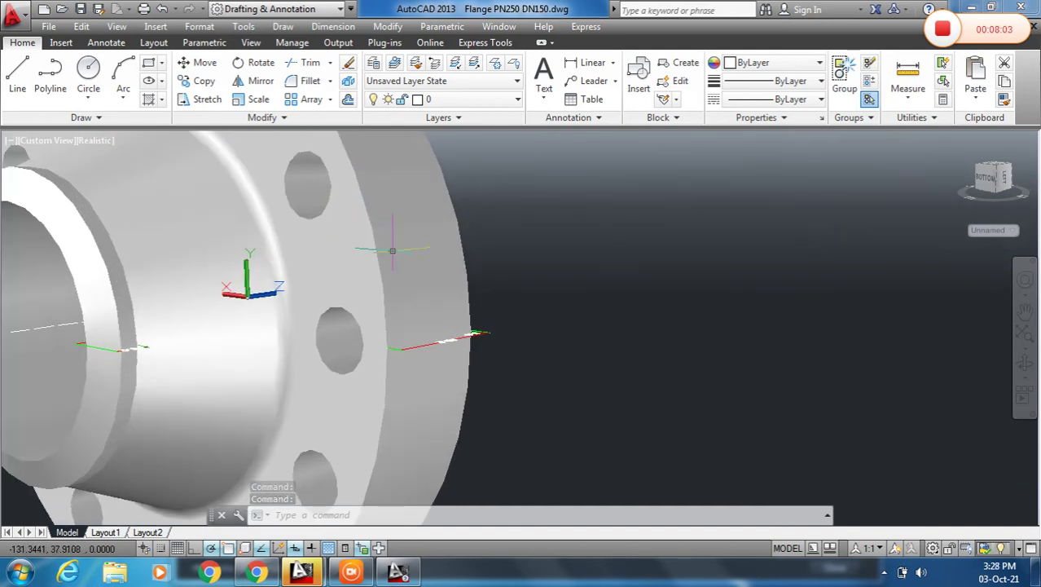
scroll(372, 246, "down", 2)
scroll(399, 244, "up", 1)
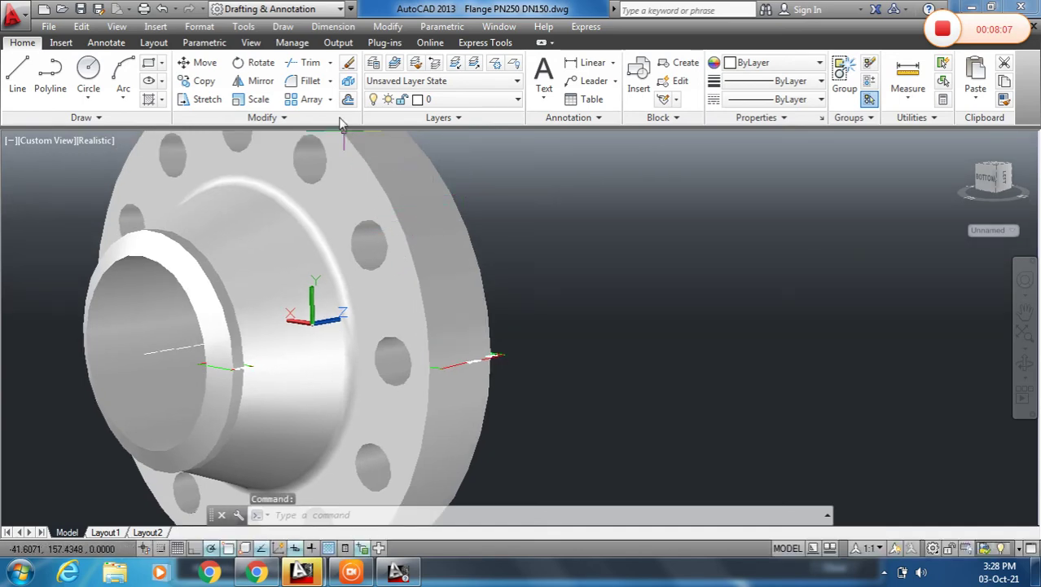
Fillet the flange's front rim edge with radius 1 using FILLETEDGE
left_click(388, 26)
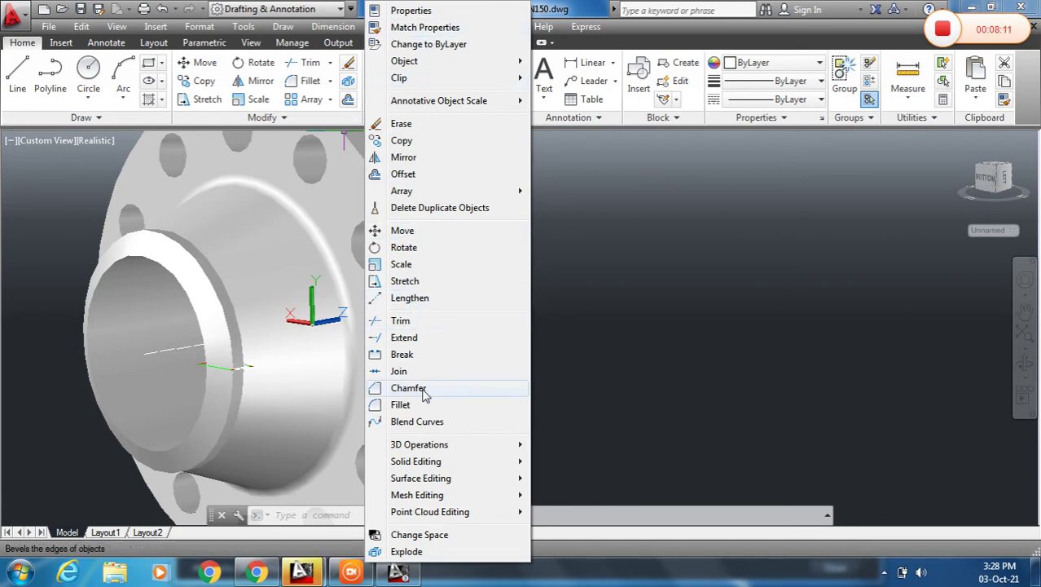
mouse_move(437, 451)
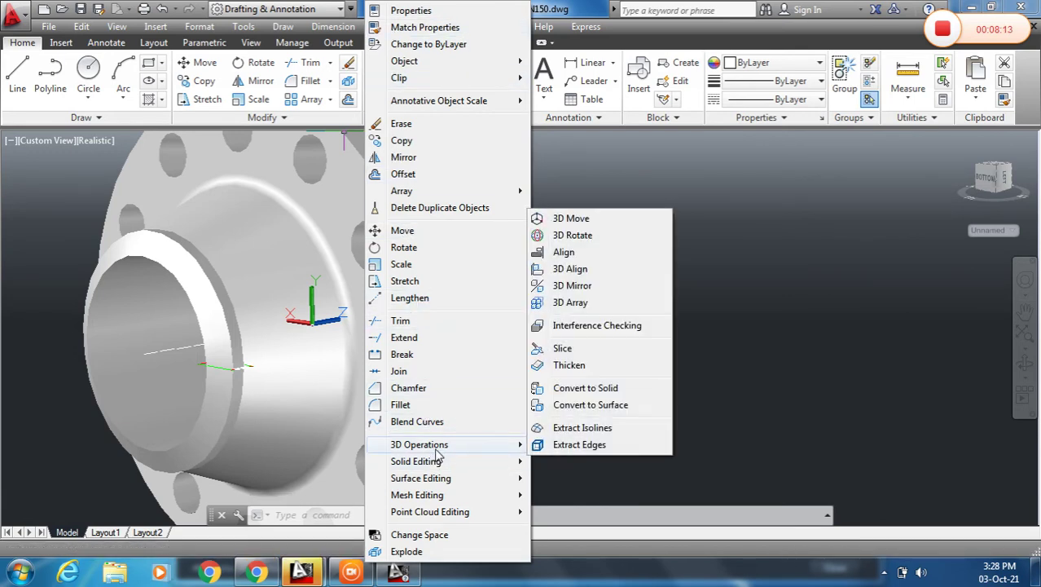
mouse_move(443, 469)
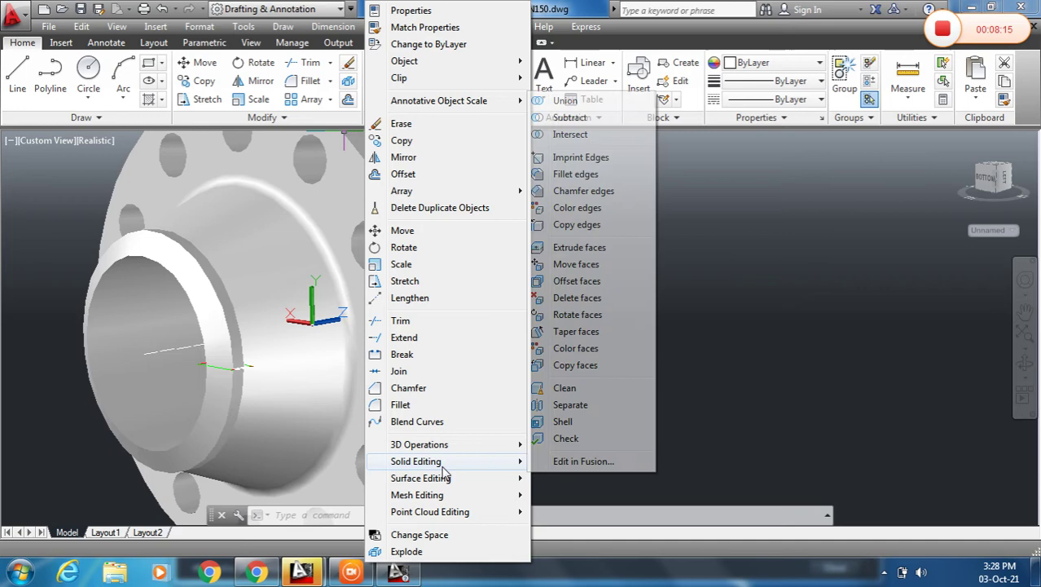
left_click(575, 174)
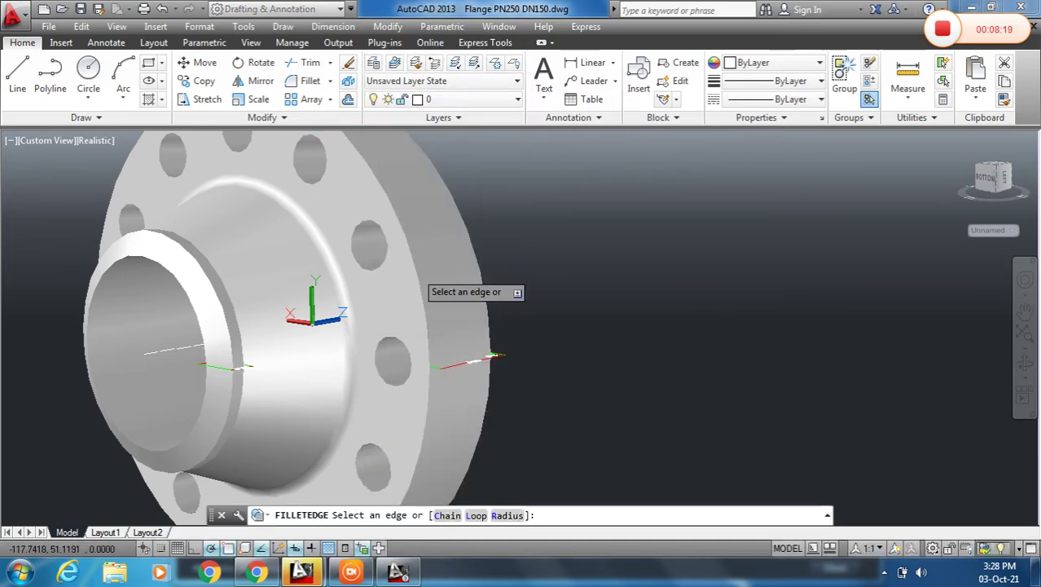
left_click(416, 273)
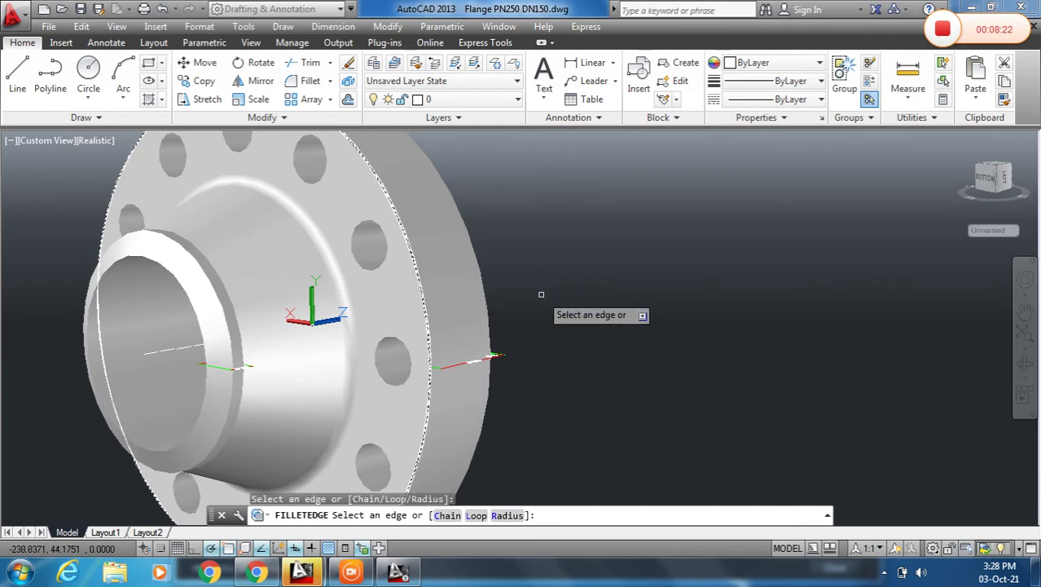
key("Return")
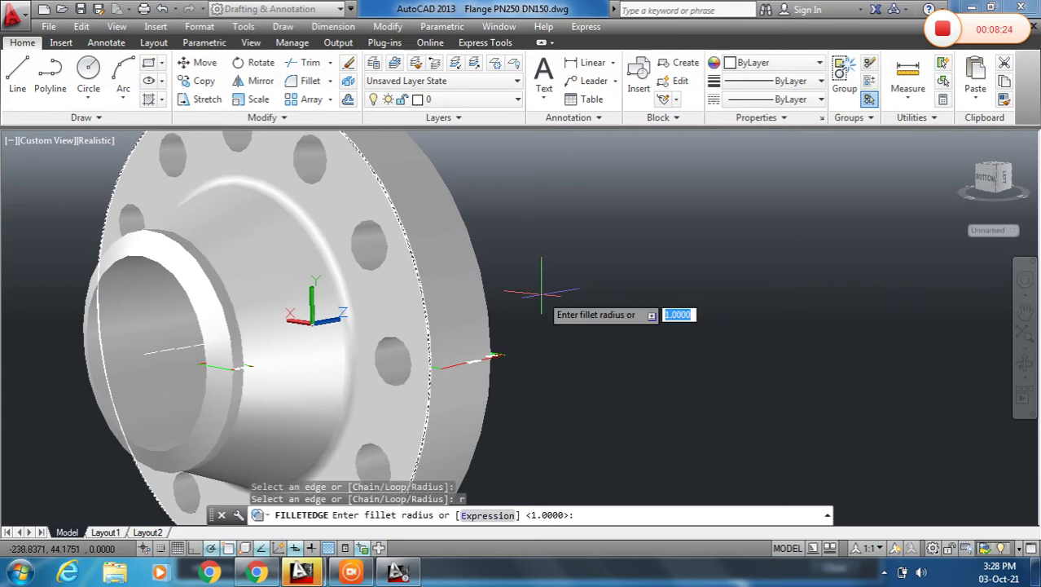
key("Return")
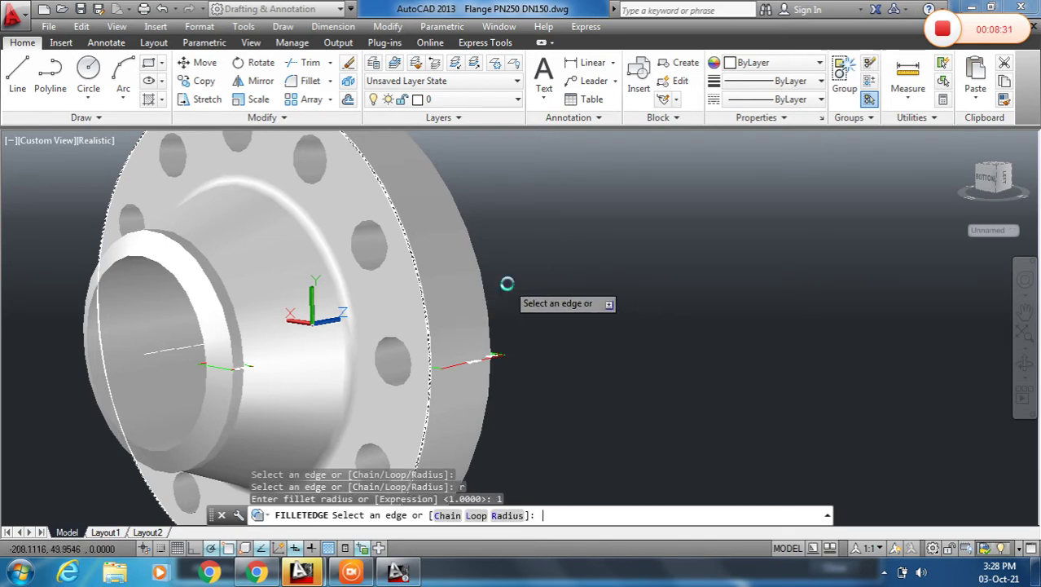
left_click(506, 282)
key("Return")
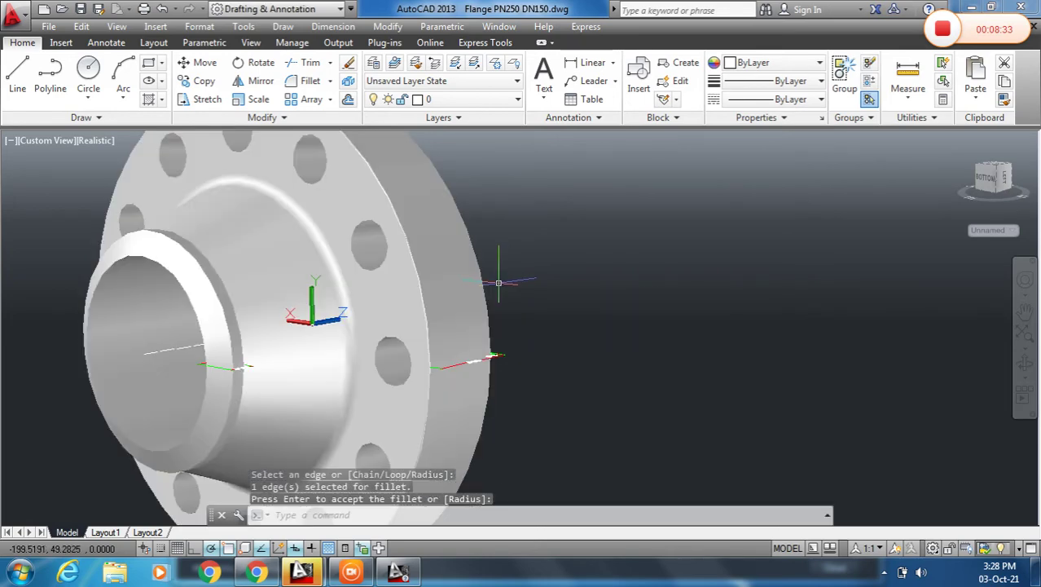
Fillet the flange's outer circular edge at radius 1 as well
scroll(436, 260, "up", 6)
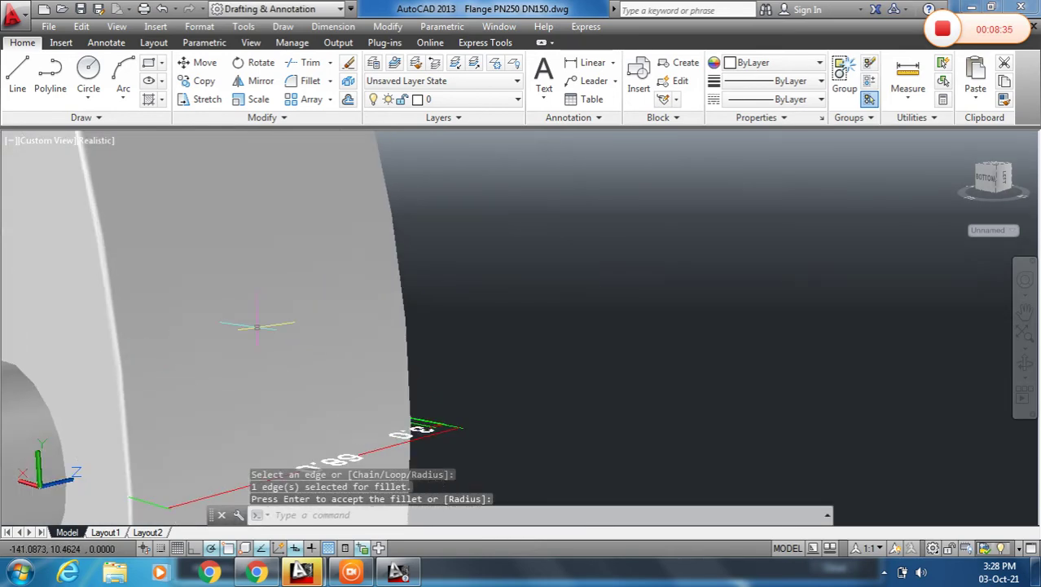
key("Return")
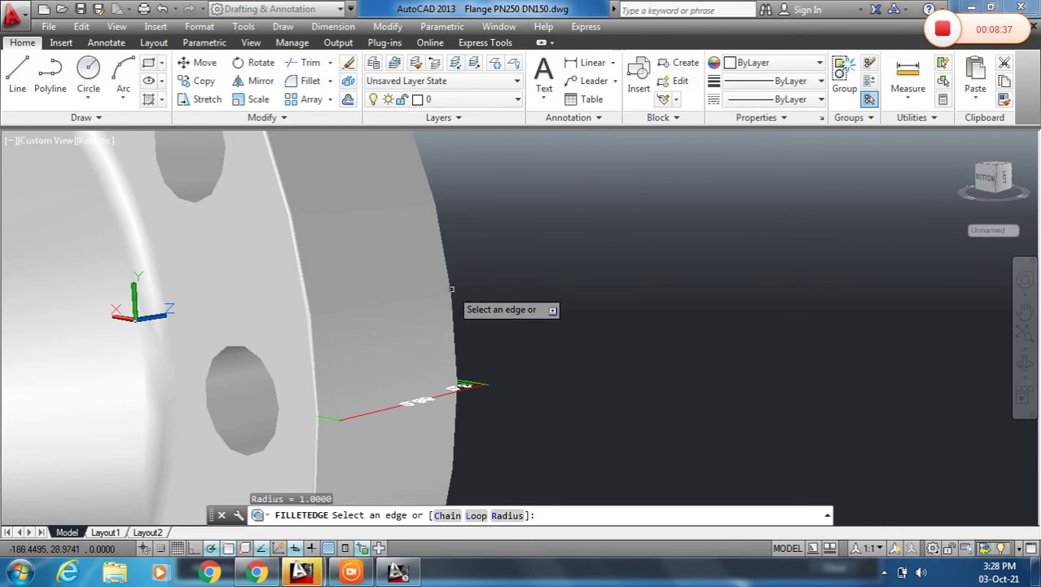
left_click(452, 288)
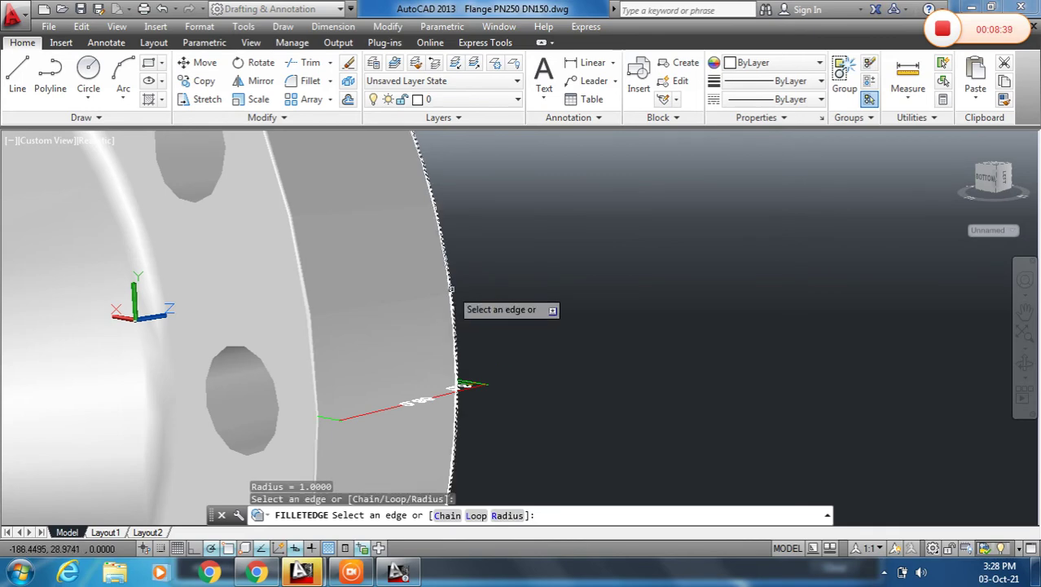
key("Return")
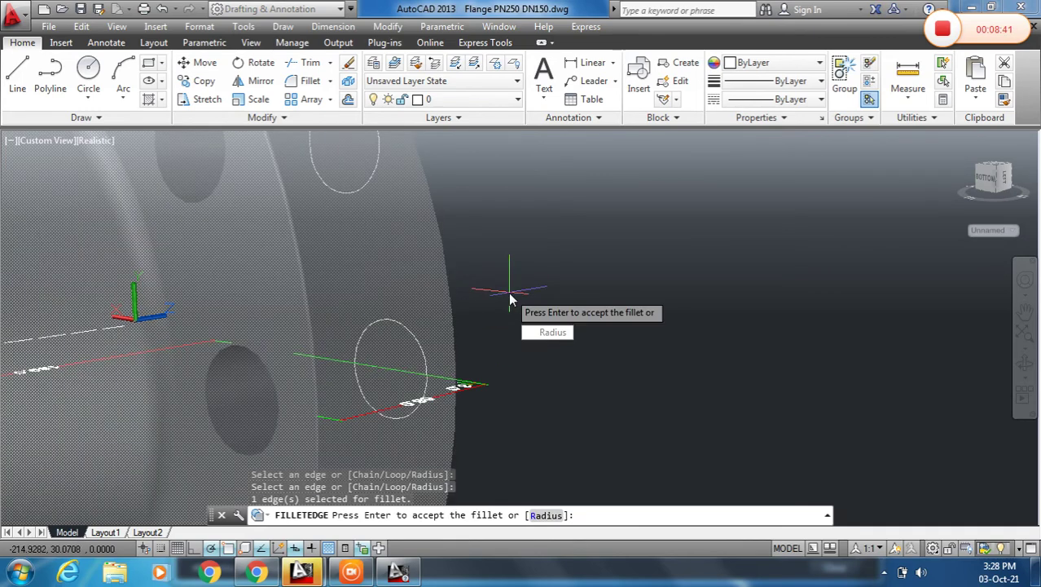
key("Return")
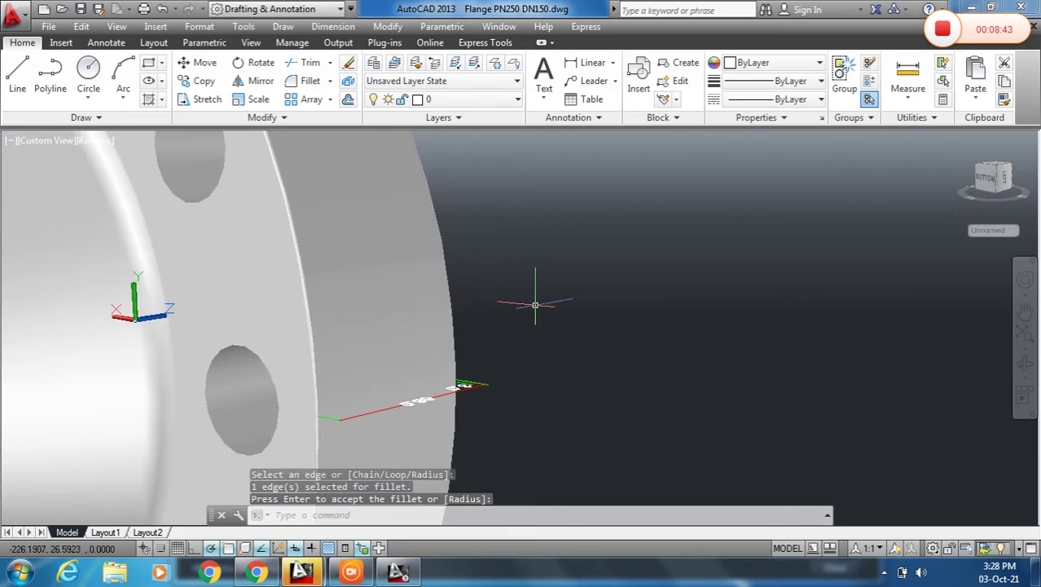
middle_click_drag(535, 305, 504, 344, "shift")
Bring the front face into view, delete the stray solid inside the bore, and reselect the flange
scroll(513, 321, "down", 5)
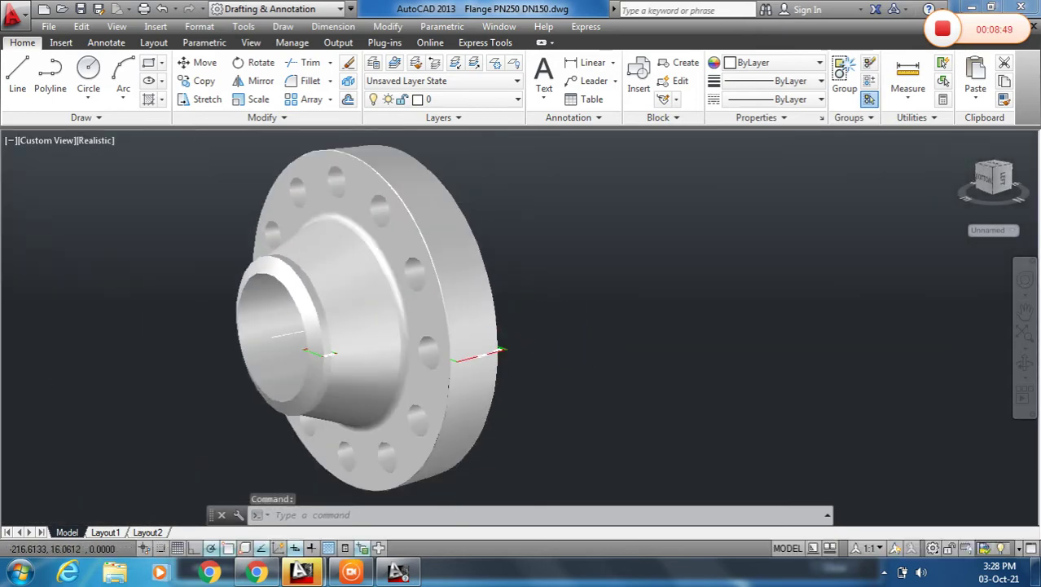
scroll(505, 345, "up", 3)
scroll(456, 338, "down", 2)
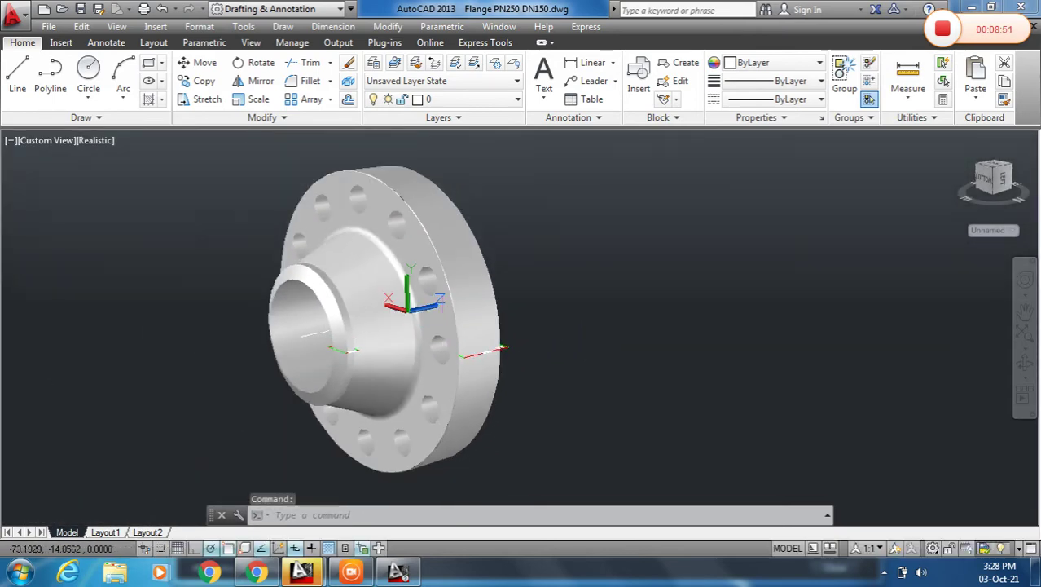
middle_click_drag(462, 320, 529, 330)
scroll(452, 341, "up", 2)
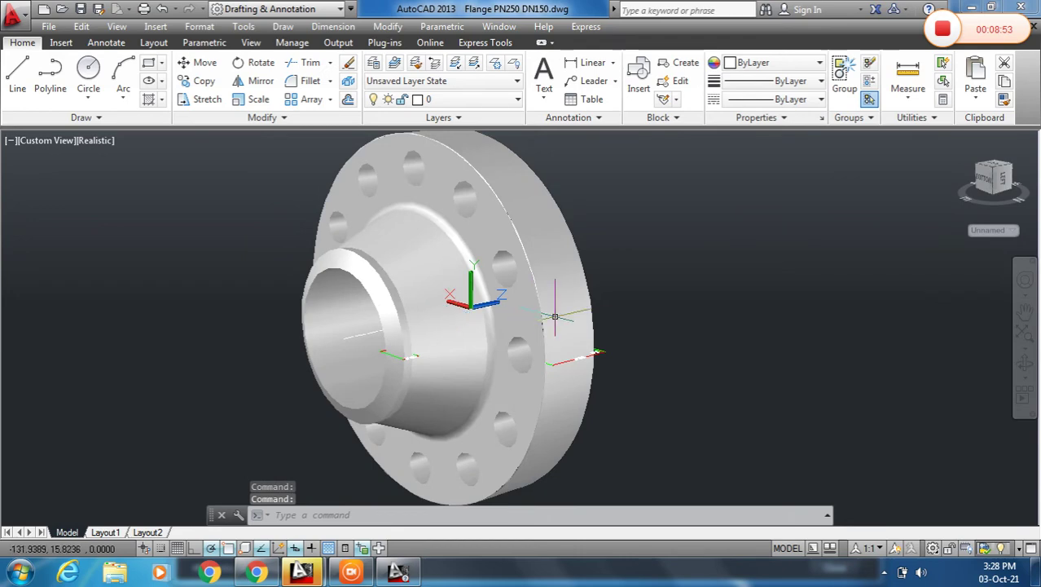
middle_click_drag(657, 310, 371, 325, "shift")
middle_click_drag(640, 326, 348, 300, "shift")
scroll(442, 310, "down", 3)
scroll(442, 311, "up", 1)
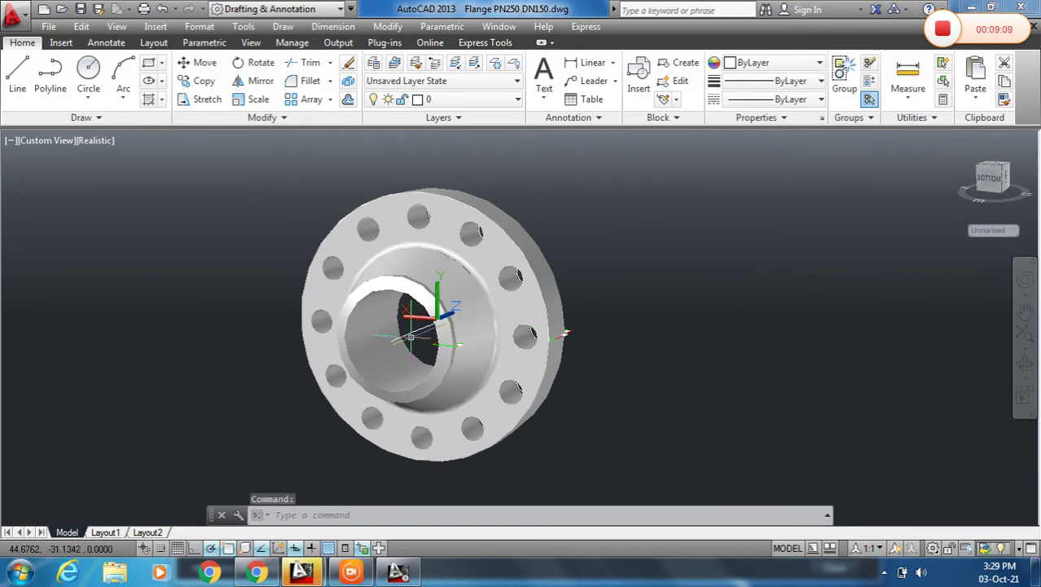
left_click(418, 338)
key("Delete")
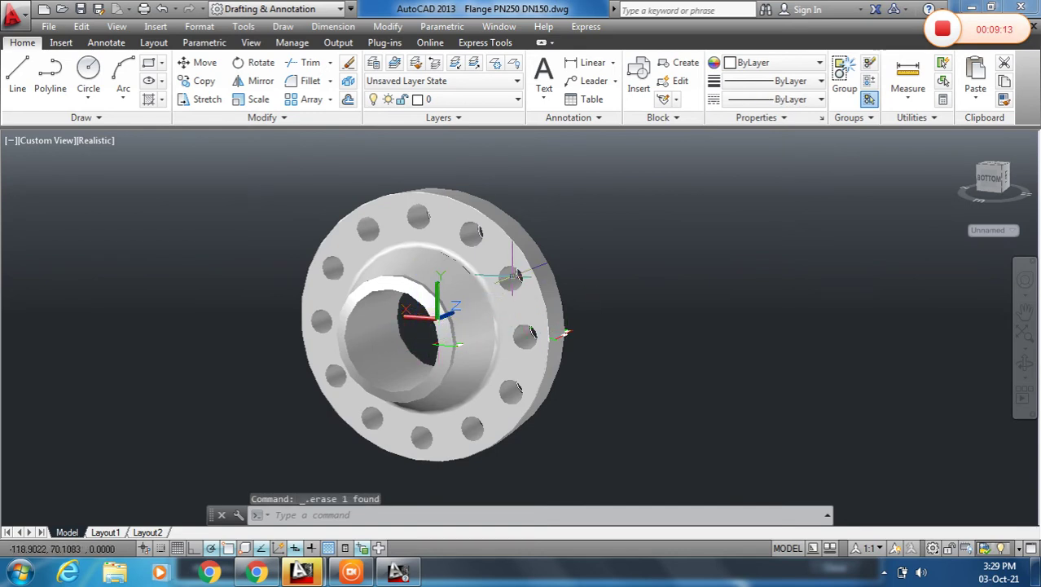
scroll(503, 322, "up", 1)
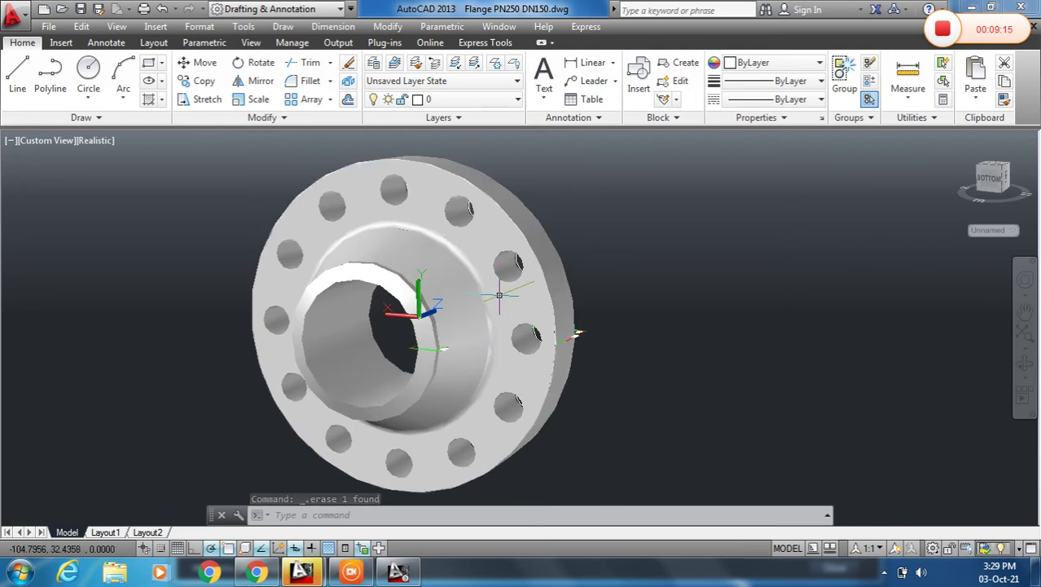
left_click(499, 295)
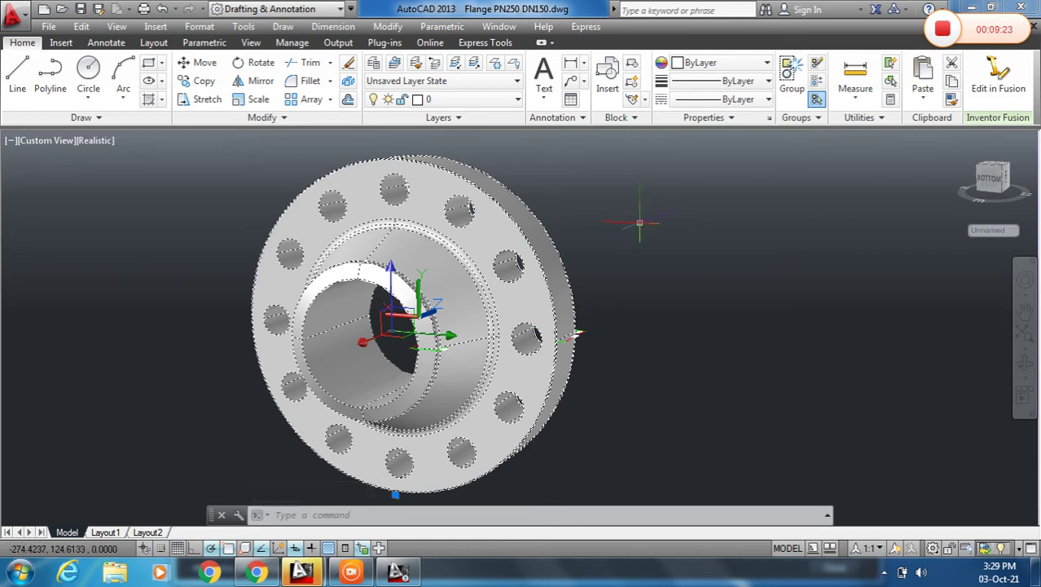
Open the Materials Browser with MAT and apply a brown library material to the flange
type("at")
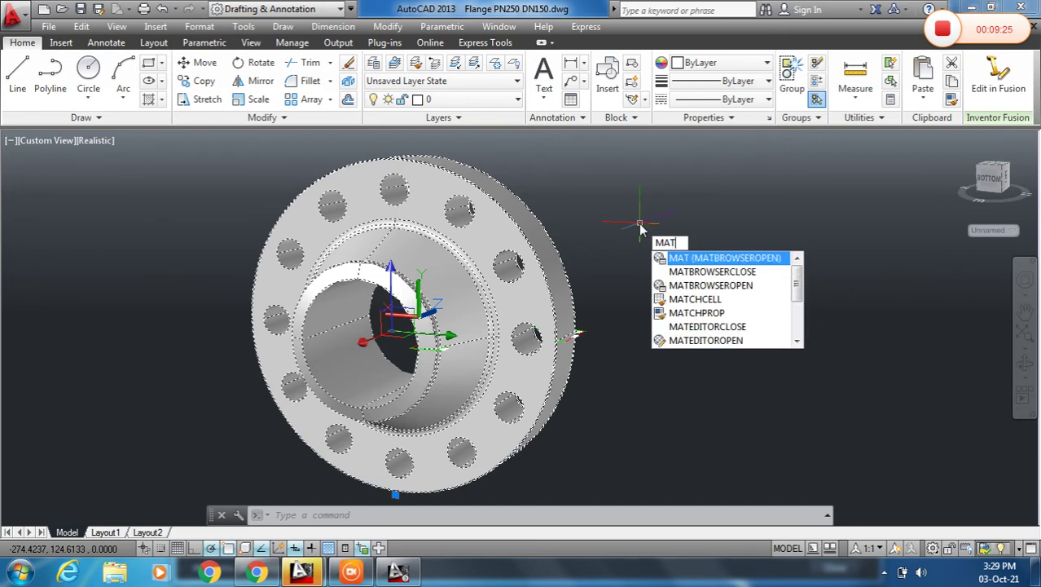
key("Return")
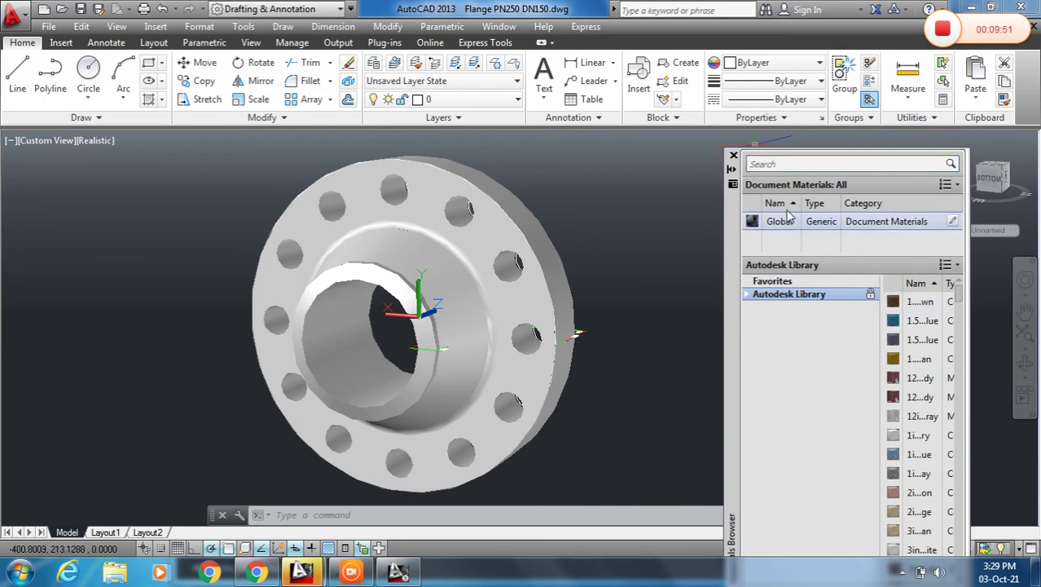
left_click(789, 228)
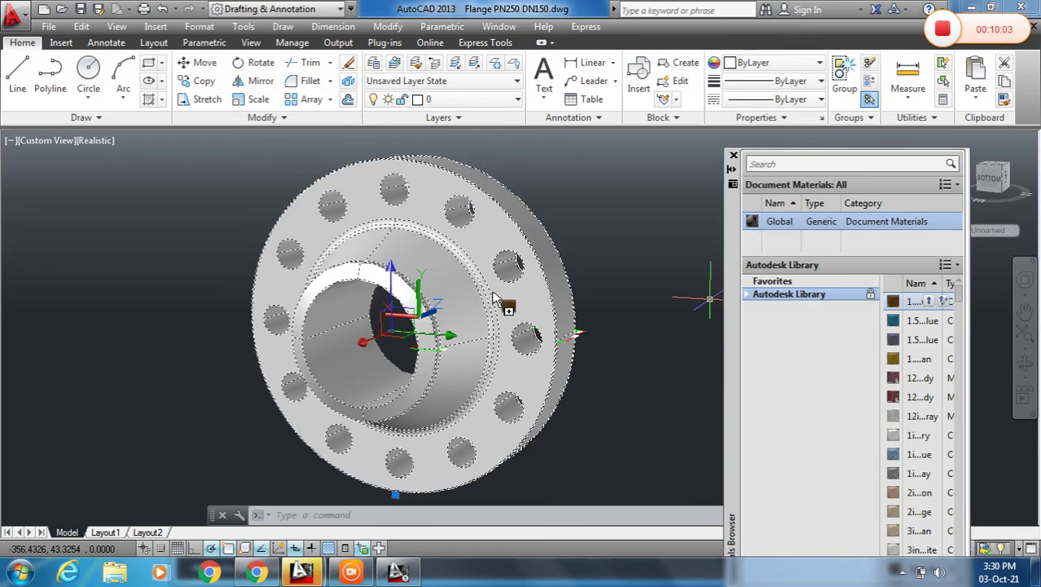
left_click_drag(495, 300, 500, 300)
Orbit the brown-textured flange round to the hub side and bolt-hole face
middle_click_drag(602, 292, 589, 264, "shift")
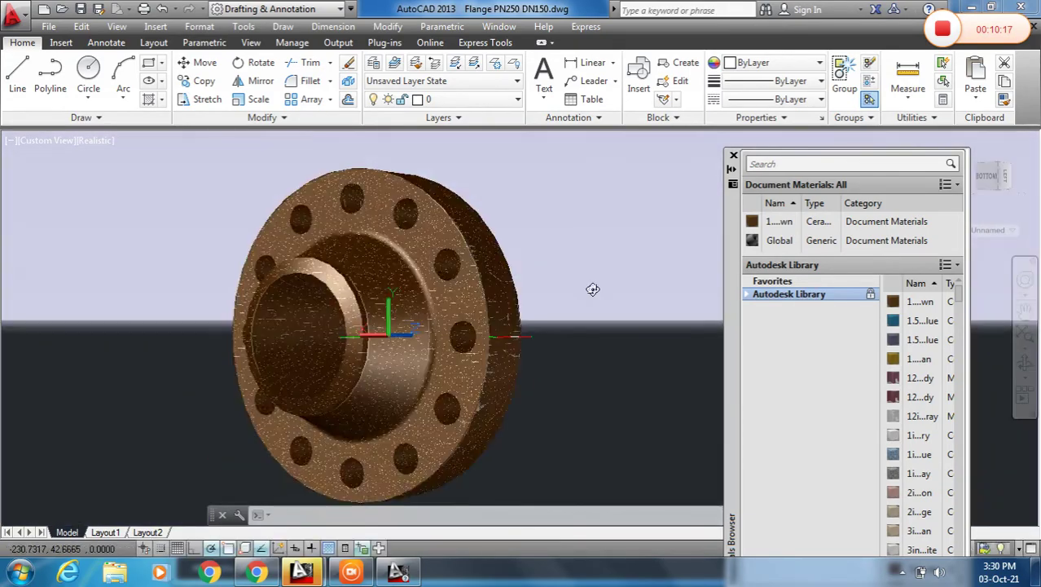
key("Escape")
middle_click_drag(590, 303, 571, 308, "shift")
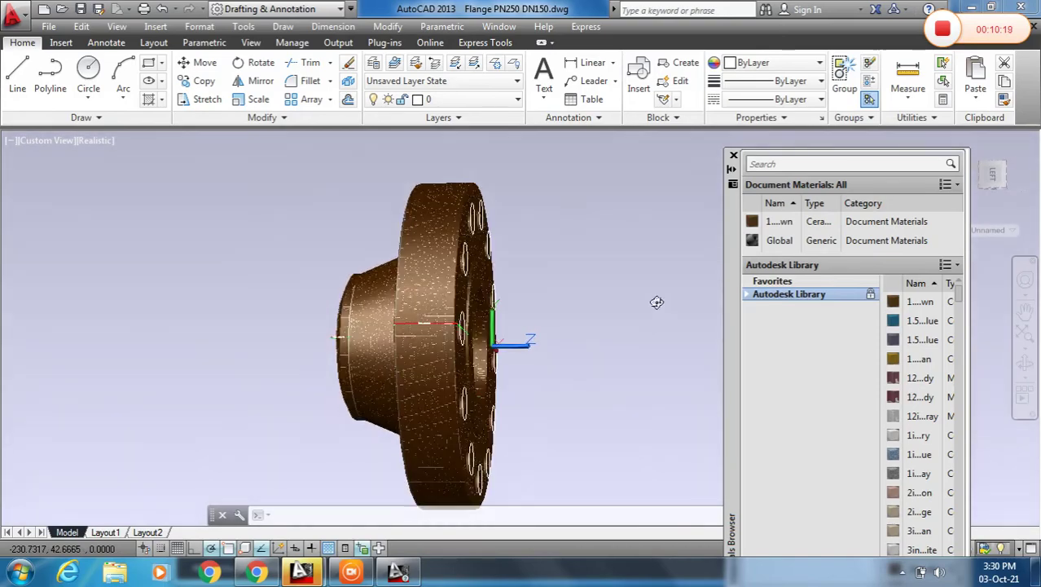
middle_click_drag(657, 302, 937, 233, "shift")
mouse_move(896, 413)
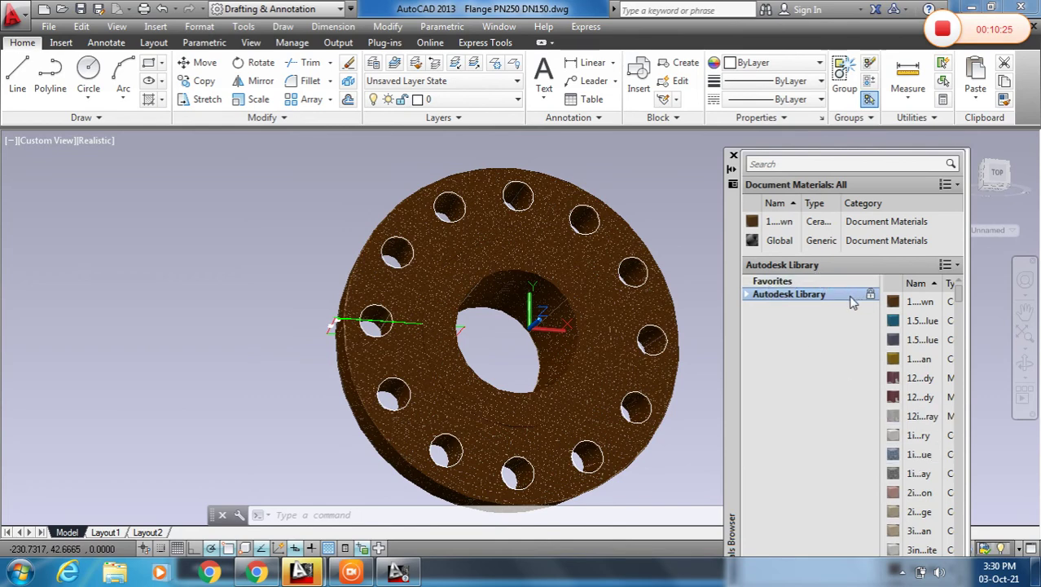
Sort the document materials list by name and then by type
left_click(787, 229)
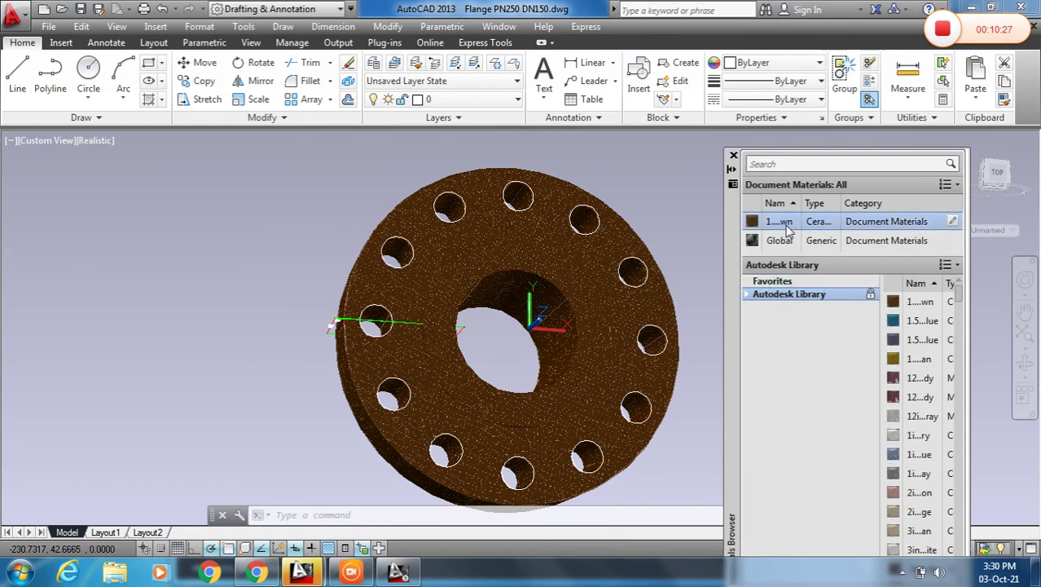
left_click(795, 240)
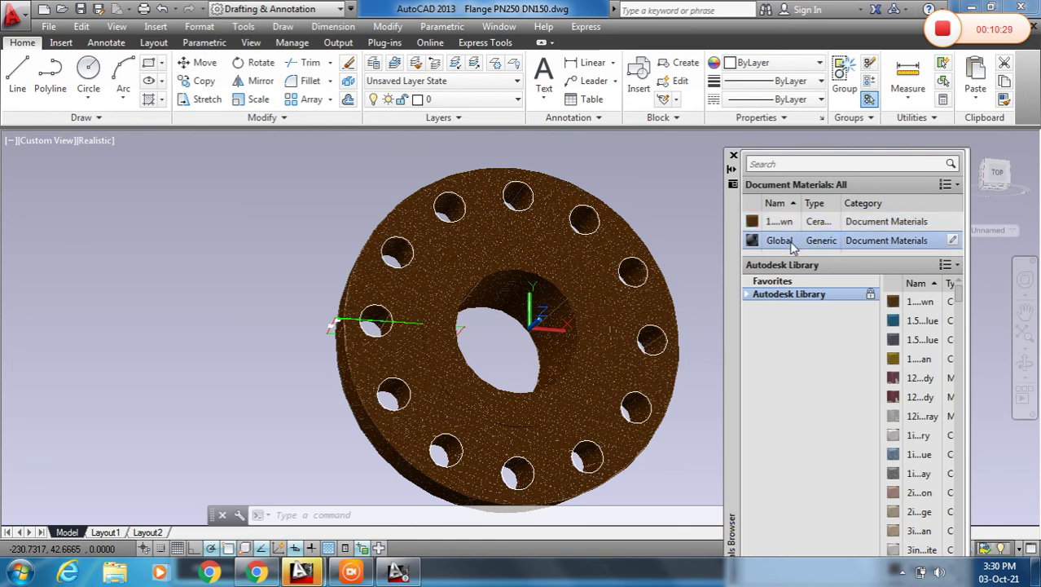
left_click(792, 205)
left_click(792, 205)
left_click(793, 205)
left_click(823, 206)
left_click(841, 206)
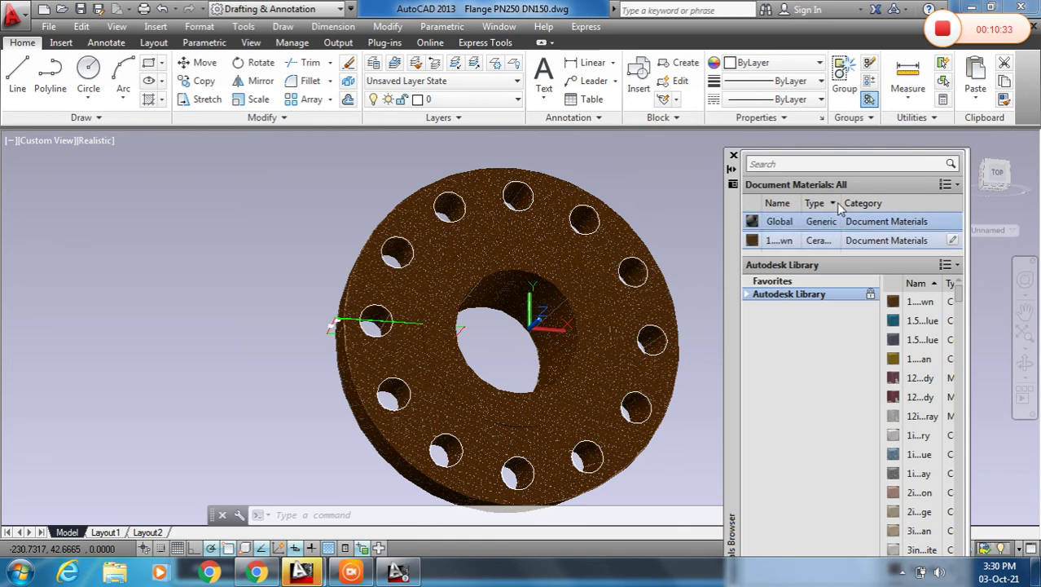
left_click(836, 206)
Apply a grey Ceramic material from the Autodesk Library to the flange, replacing the brown one
left_click(789, 283)
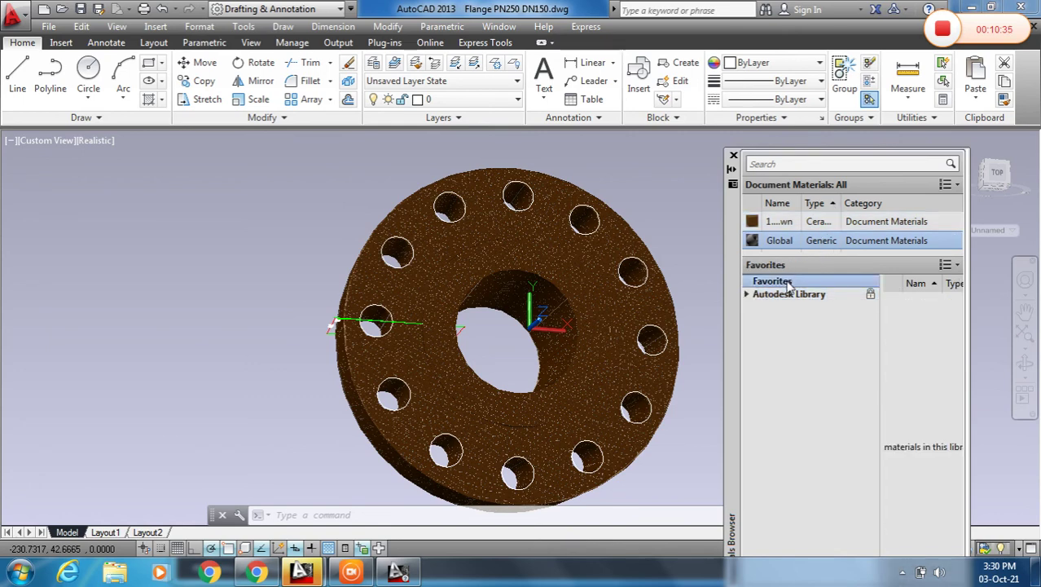
left_click(803, 295)
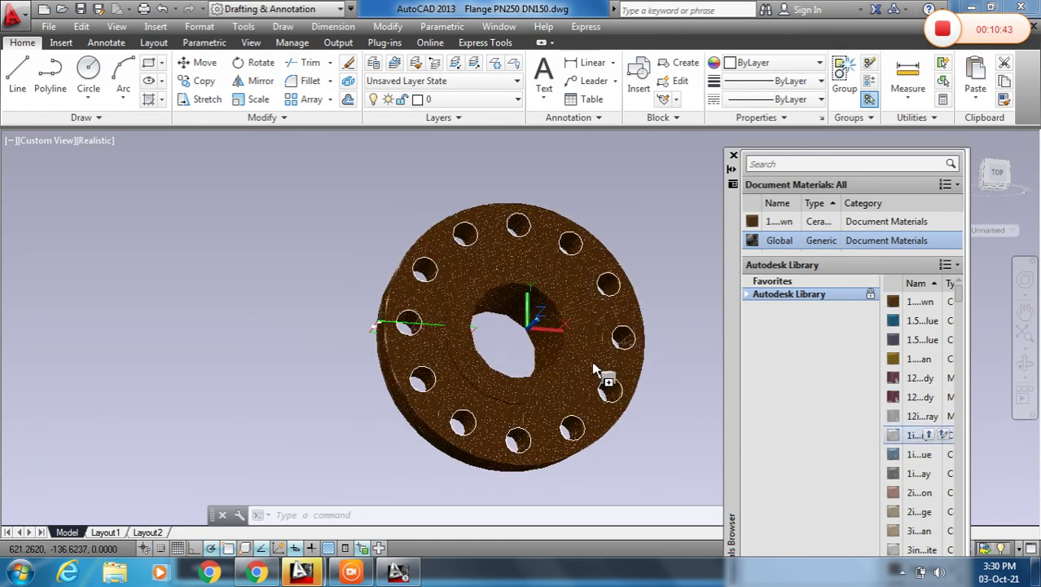
left_click_drag(595, 371, 592, 364)
middle_click_drag(407, 310, 359, 278, "shift")
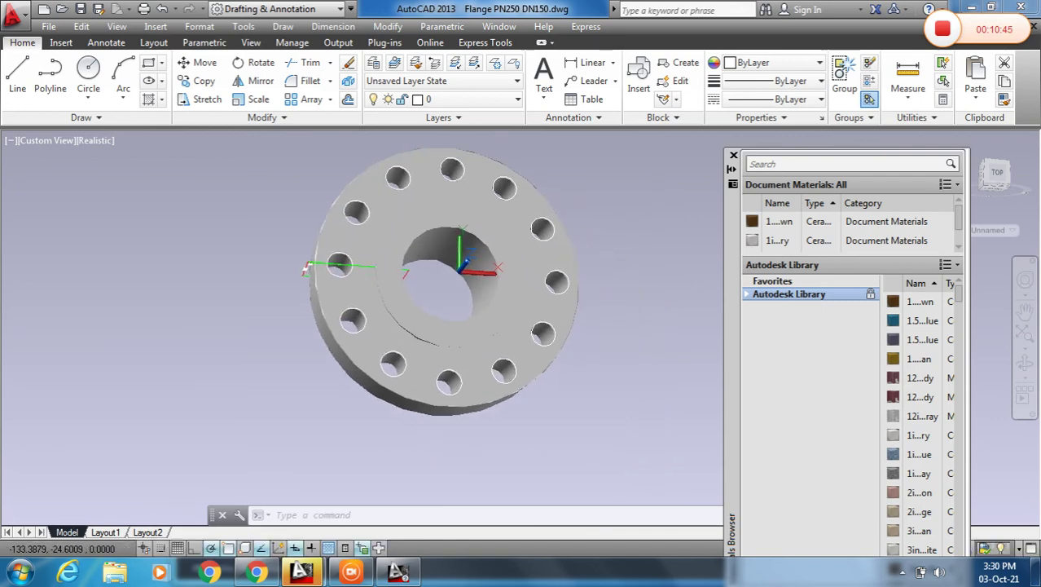
Close the Materials Browser and start Continuous Orbit on the grey flange
left_click(733, 156)
middle_click_drag(545, 276, 812, 330, "shift")
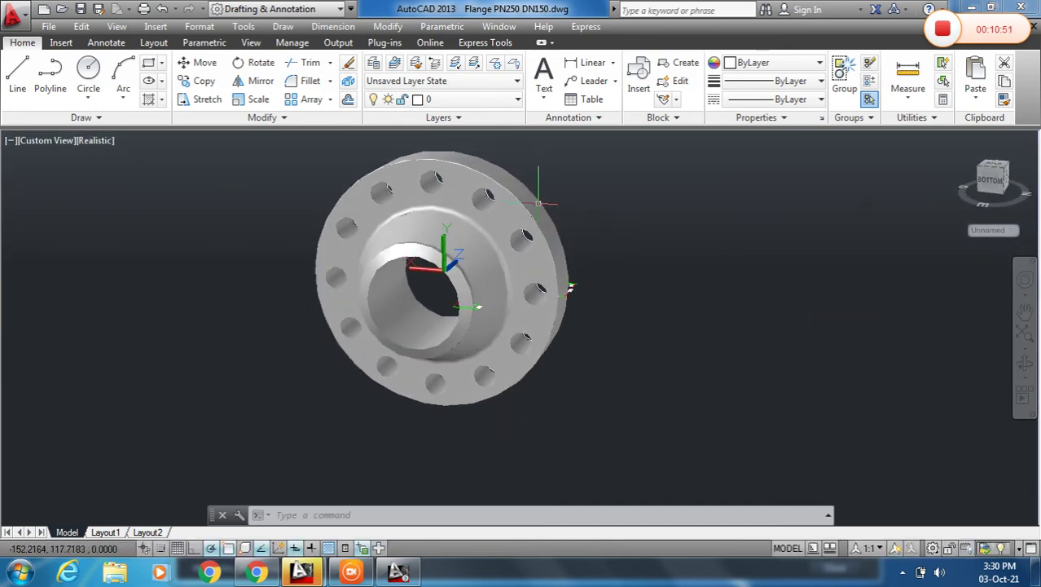
scroll(598, 248, "up", 4)
scroll(603, 244, "down", 2)
middle_click_drag(593, 256, 592, 297, "shift")
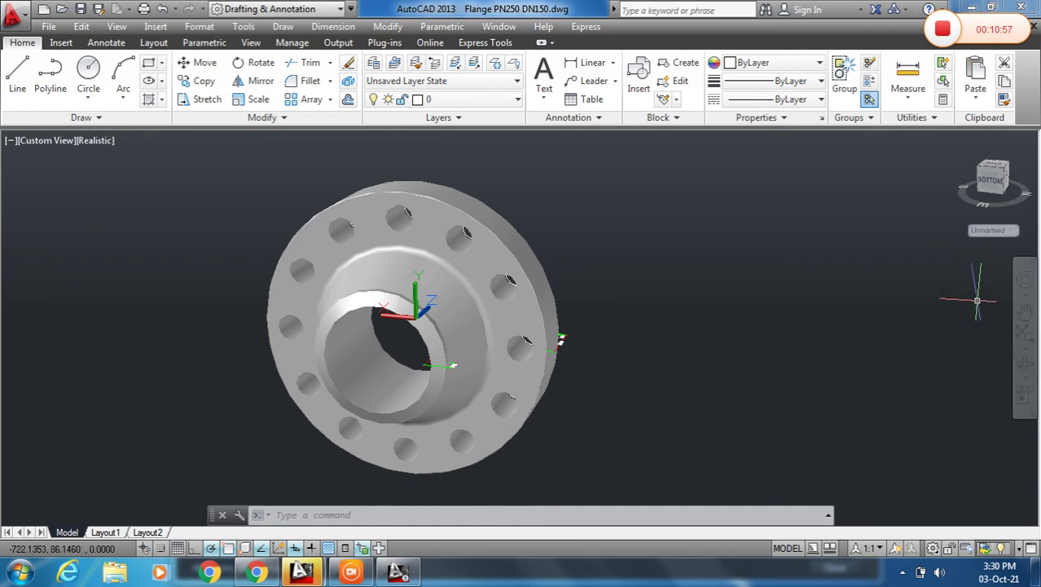
left_click(1027, 380)
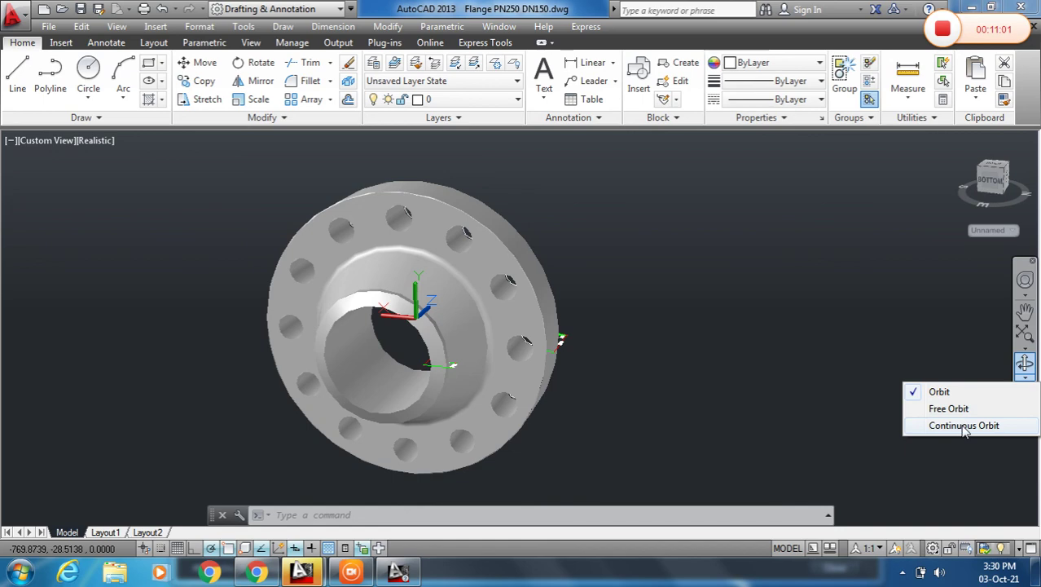
left_click(964, 426)
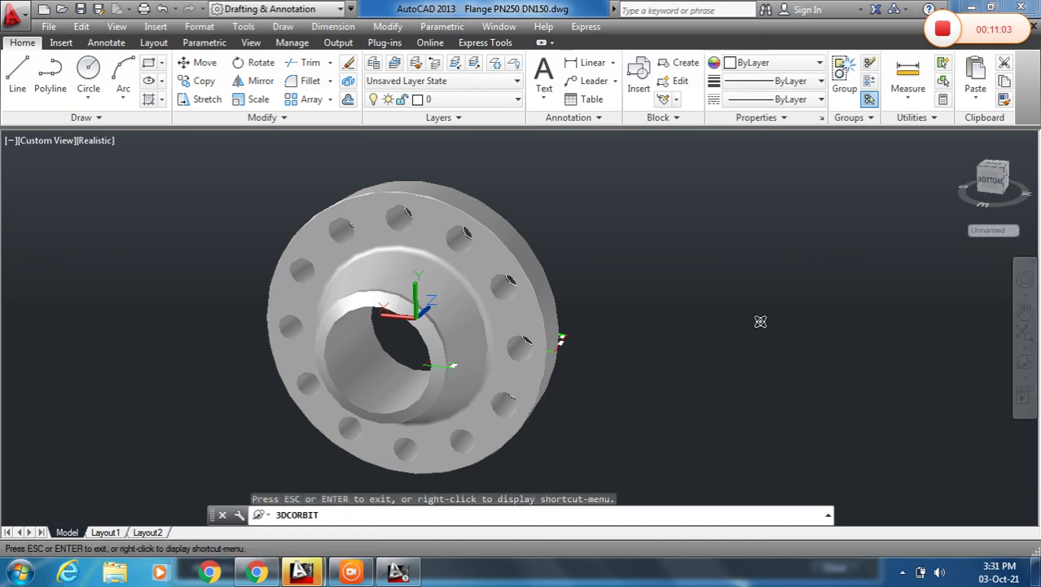